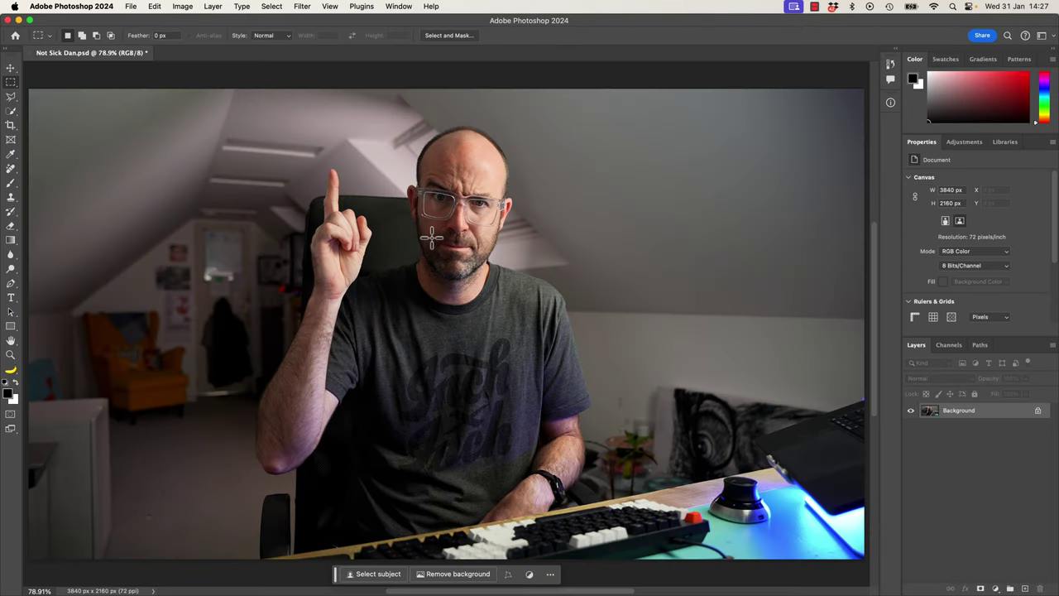
Generate a happy mouth over the chin area with the prompt 'happy' and compare its variations.
{"action": "left_click_drag", "start_coordinate": [432, 237], "coordinate": [480, 264]}
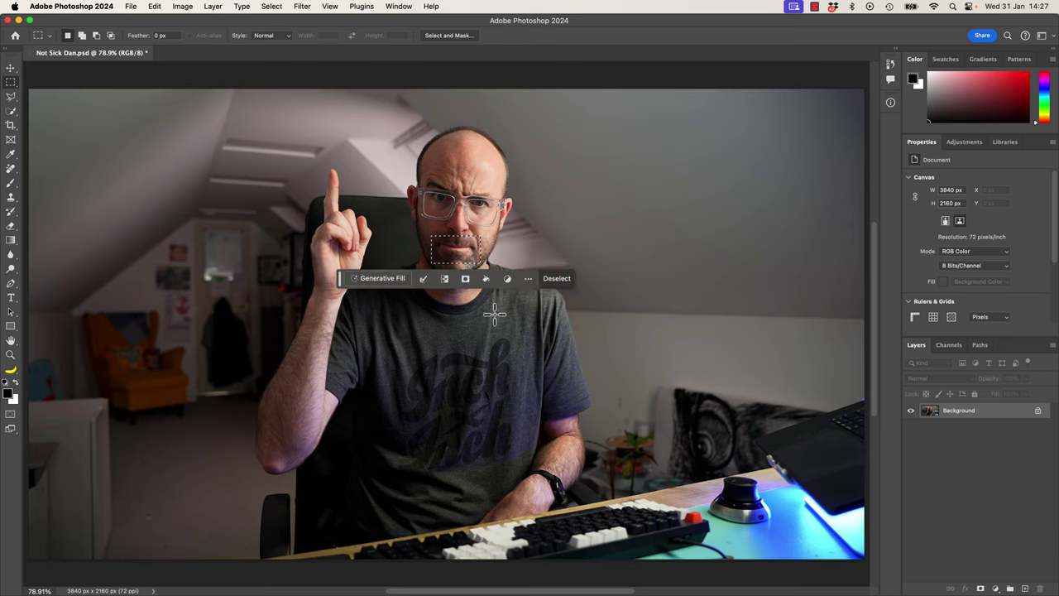
{"action": "left_click", "coordinate": [389, 279]}
{"action": "type", "text": "happy"}
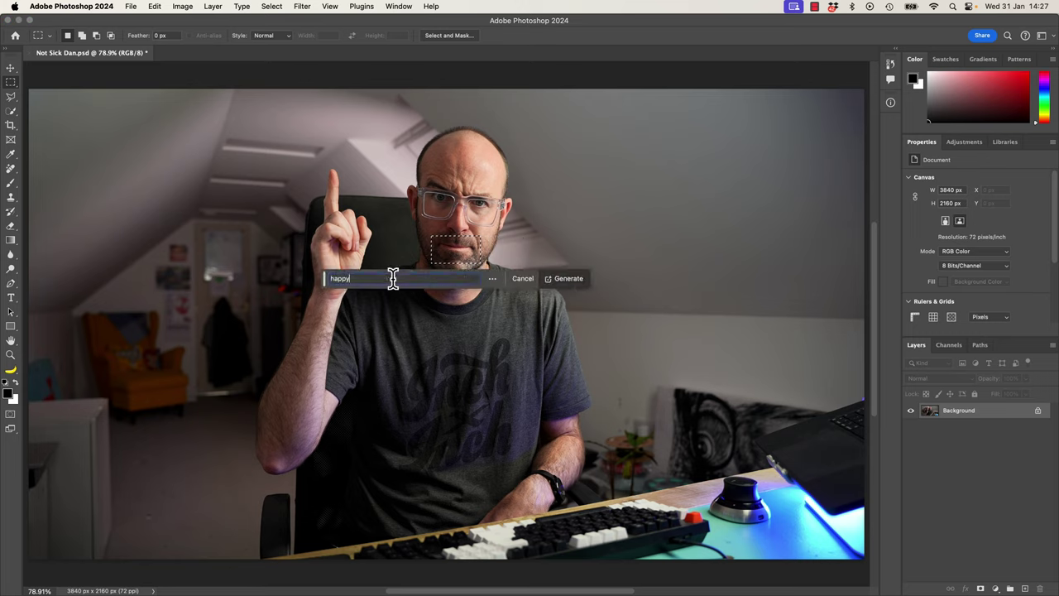
{"action": "key", "text": "Return"}
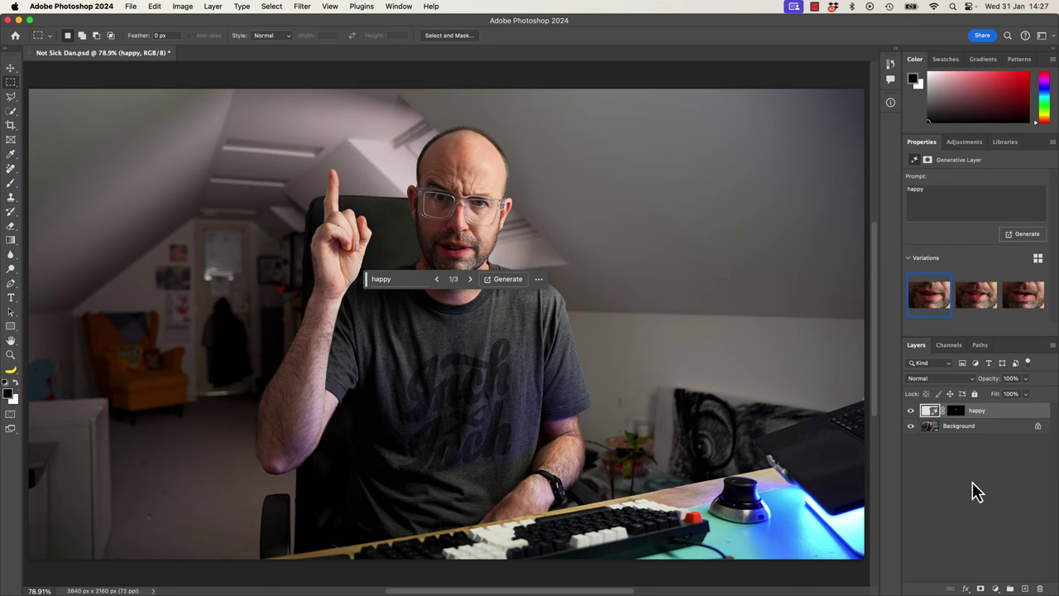
{"action": "left_click", "coordinate": [980, 301]}
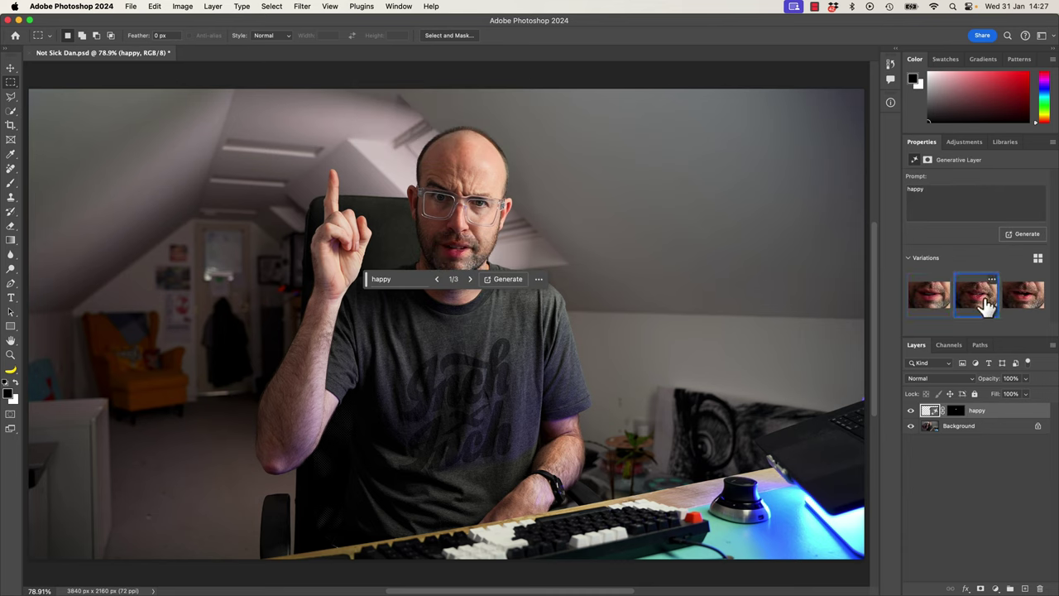
{"action": "left_click", "coordinate": [1024, 304]}
{"action": "left_click", "coordinate": [932, 300]}
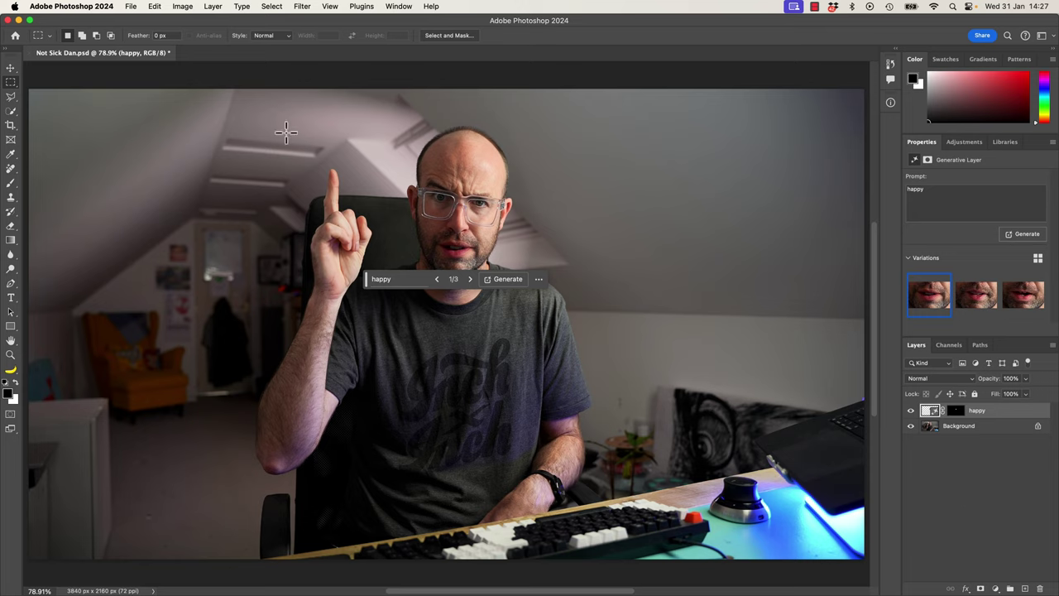
Fill the raised hand with 'holding green juice', then target the Background layer.
{"action": "left_click_drag", "start_coordinate": [286, 131], "coordinate": [393, 301]}
{"action": "left_click", "coordinate": [281, 323]}
{"action": "type", "text": "hol"}
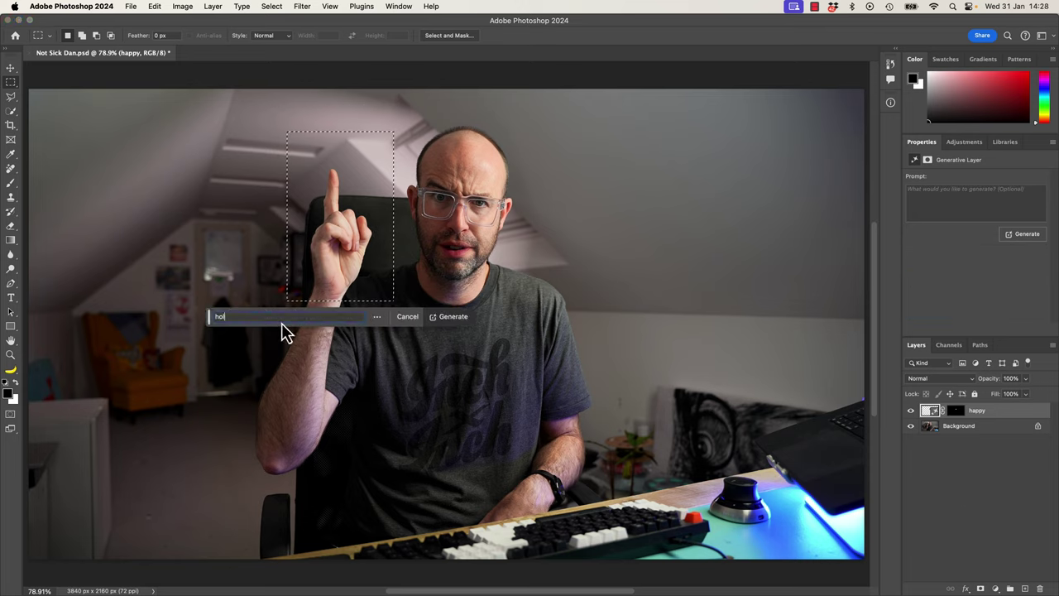
{"action": "type", "text": "ding green juice"}
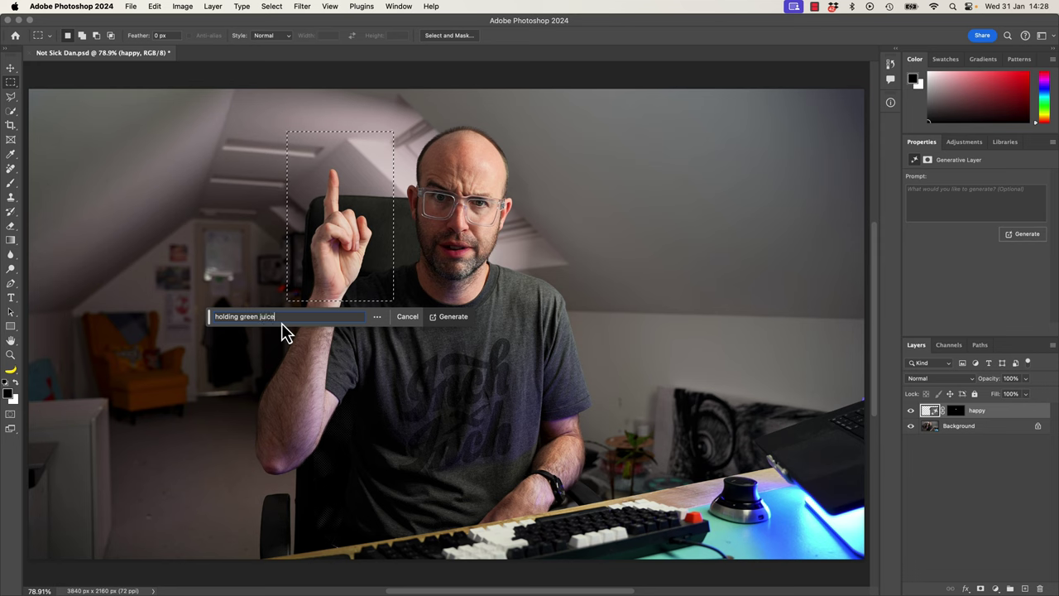
{"action": "key", "text": "Return"}
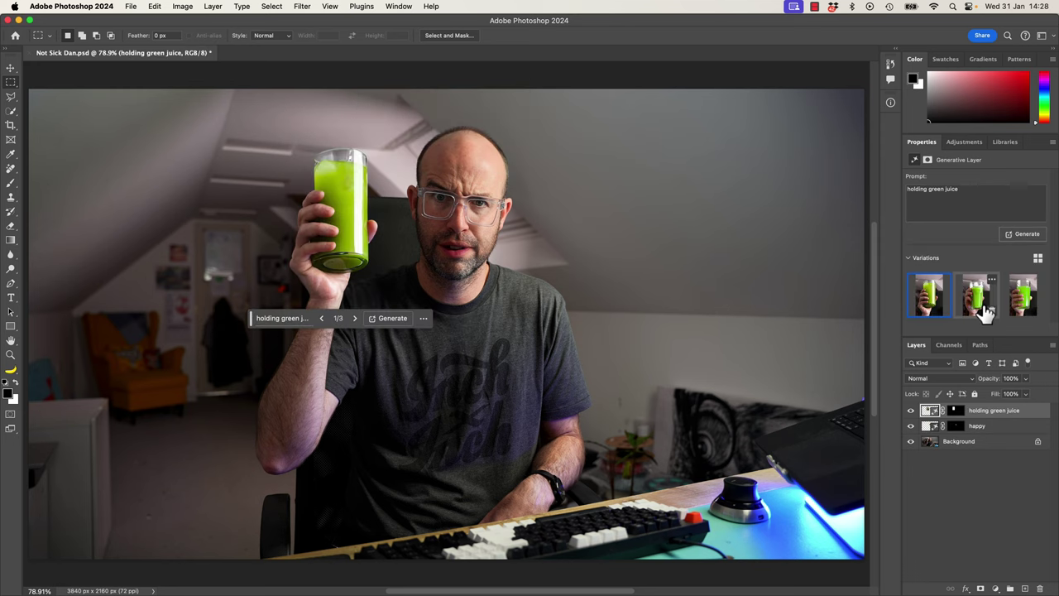
{"action": "left_click", "coordinate": [981, 300]}
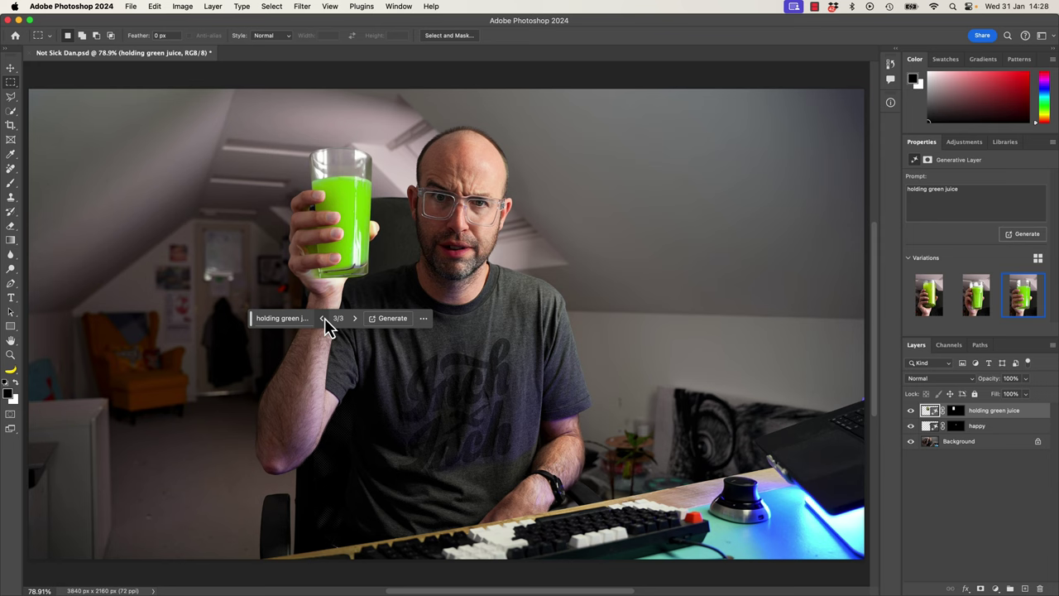
{"action": "left_click", "coordinate": [958, 445]}
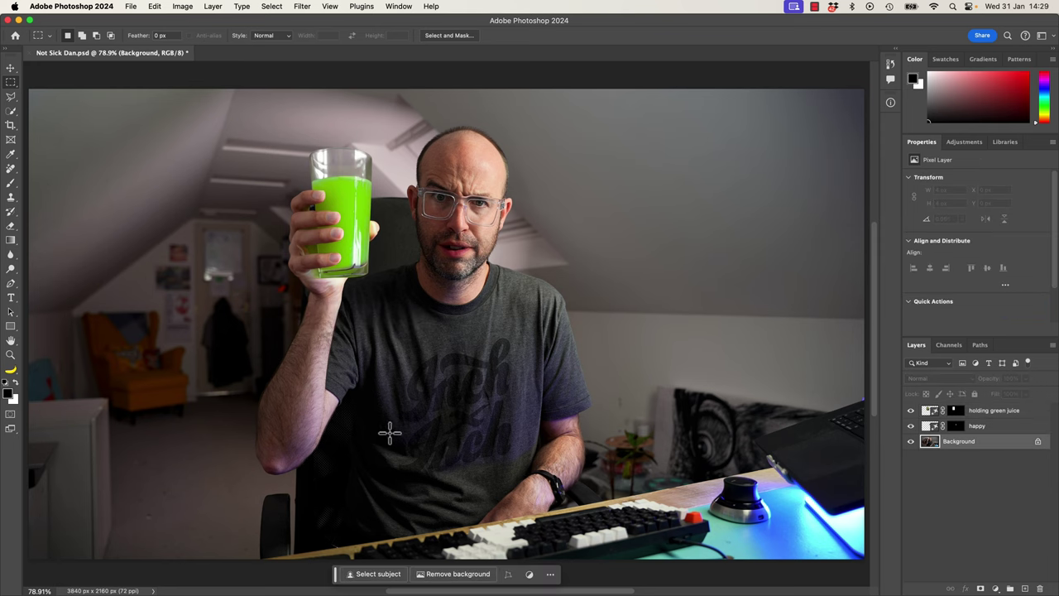
Select everything except the man and prompt Generative Fill with 'rich people stuff'.
{"action": "left_click", "coordinate": [374, 574]}
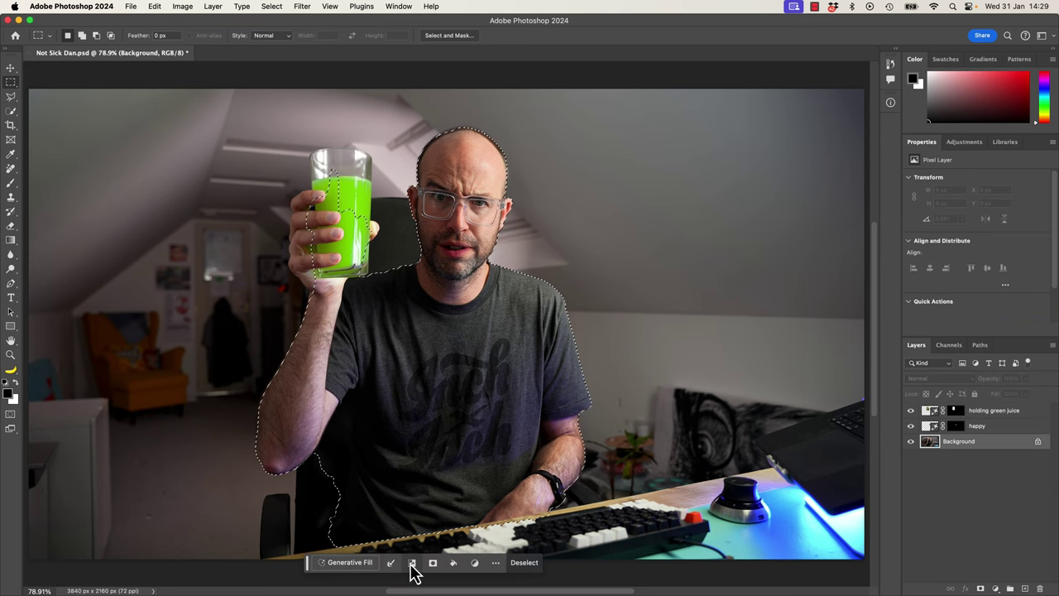
{"action": "left_click", "coordinate": [411, 563]}
{"action": "left_click", "coordinate": [988, 410]}
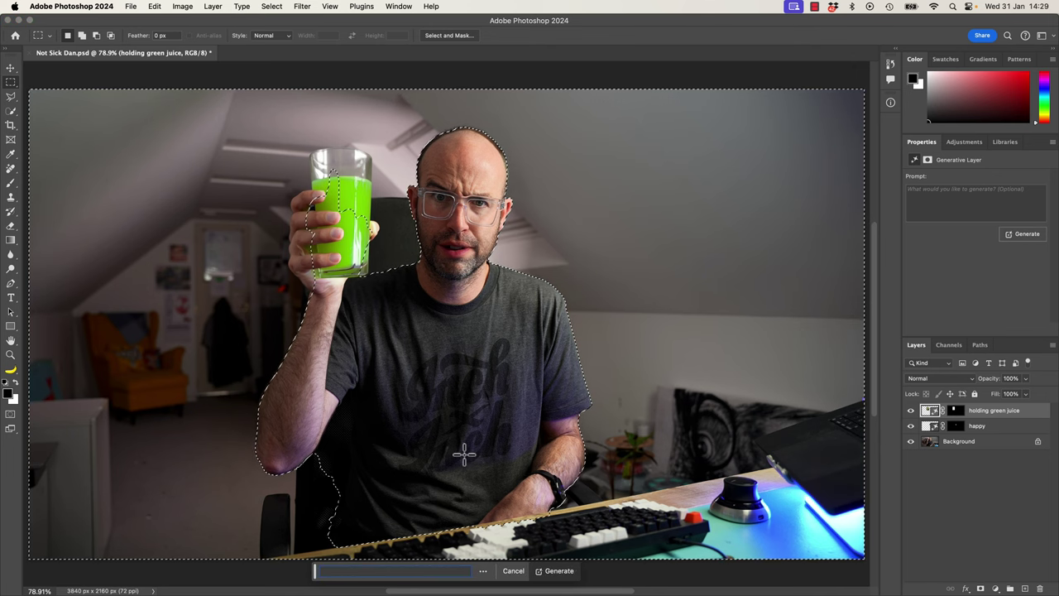
{"action": "type", "text": "rich"}
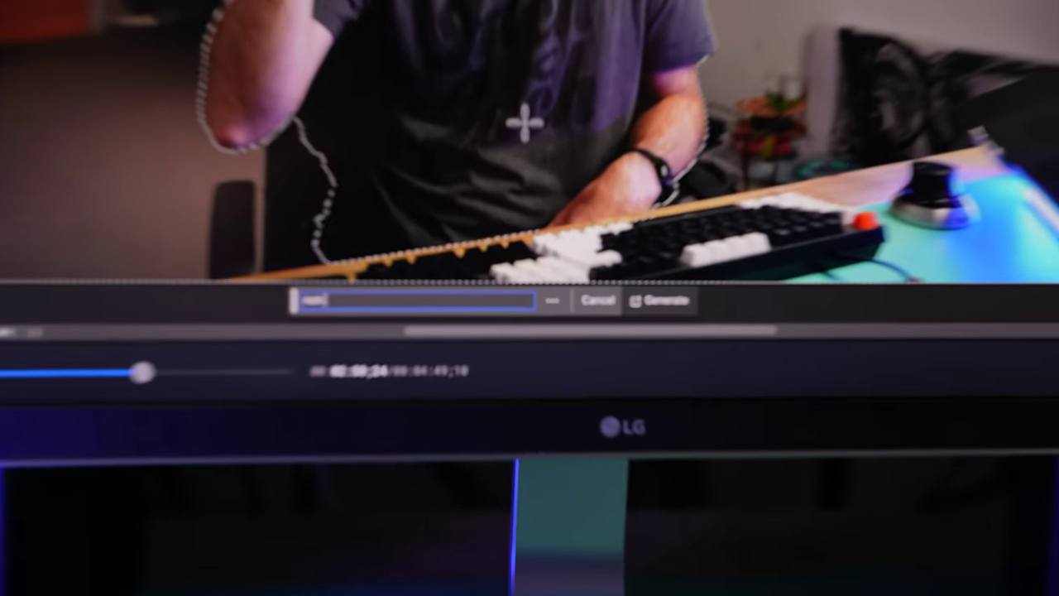
{"action": "type", "text": " people stuff"}
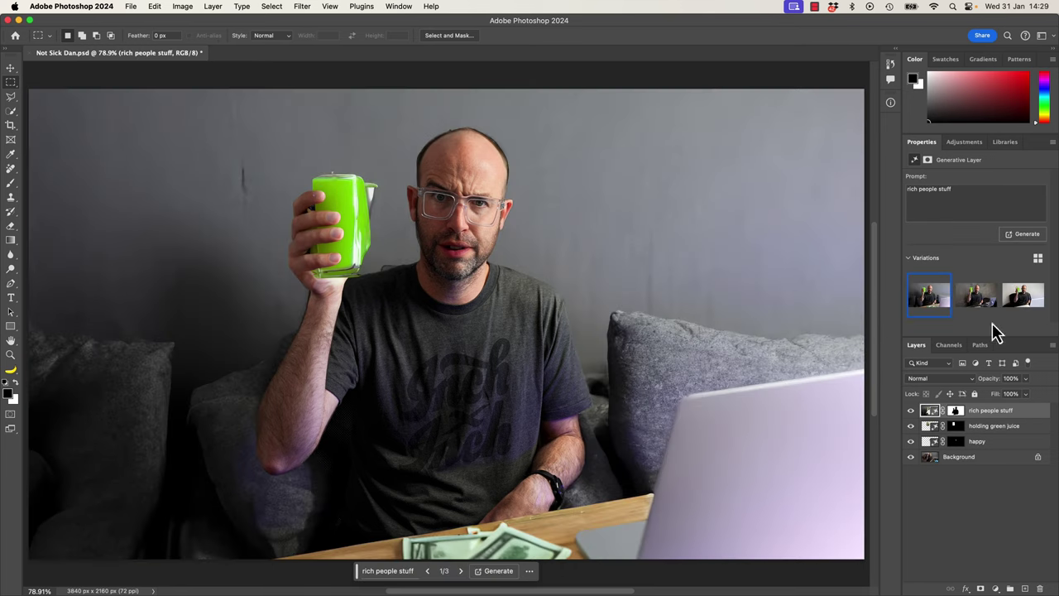
Compare the generated backgrounds and keep the dark textured-wall second variation.
{"action": "left_click", "coordinate": [979, 303]}
{"action": "left_click", "coordinate": [1020, 300]}
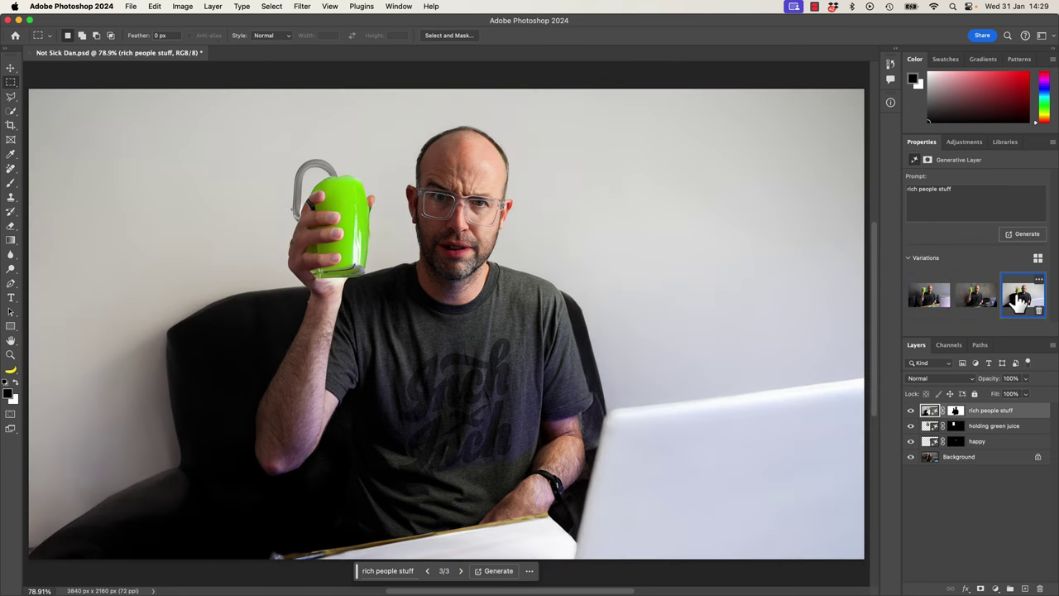
{"action": "left_click", "coordinate": [940, 299]}
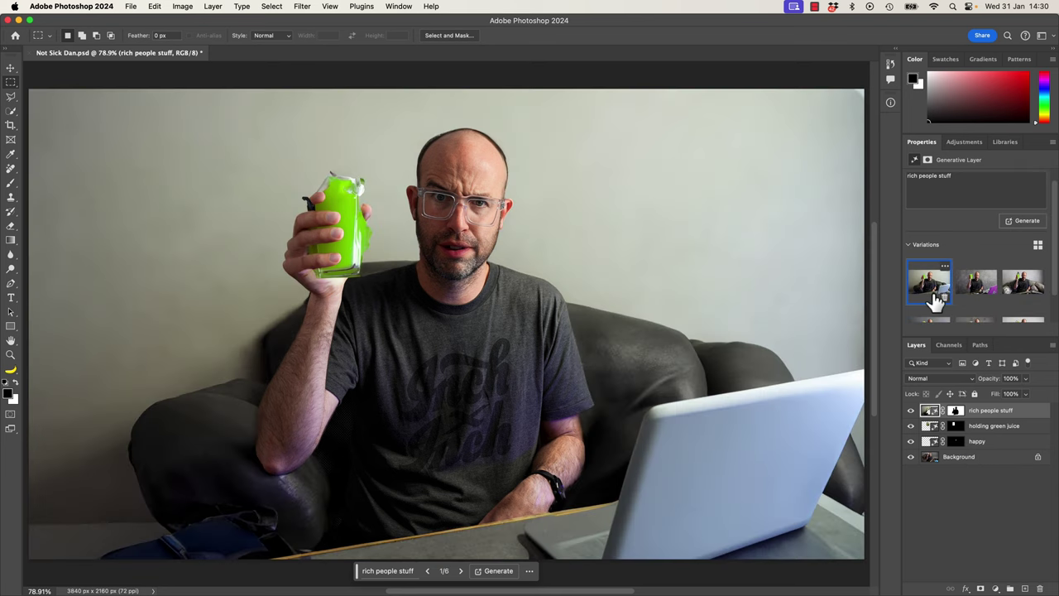
{"action": "left_click", "coordinate": [980, 284]}
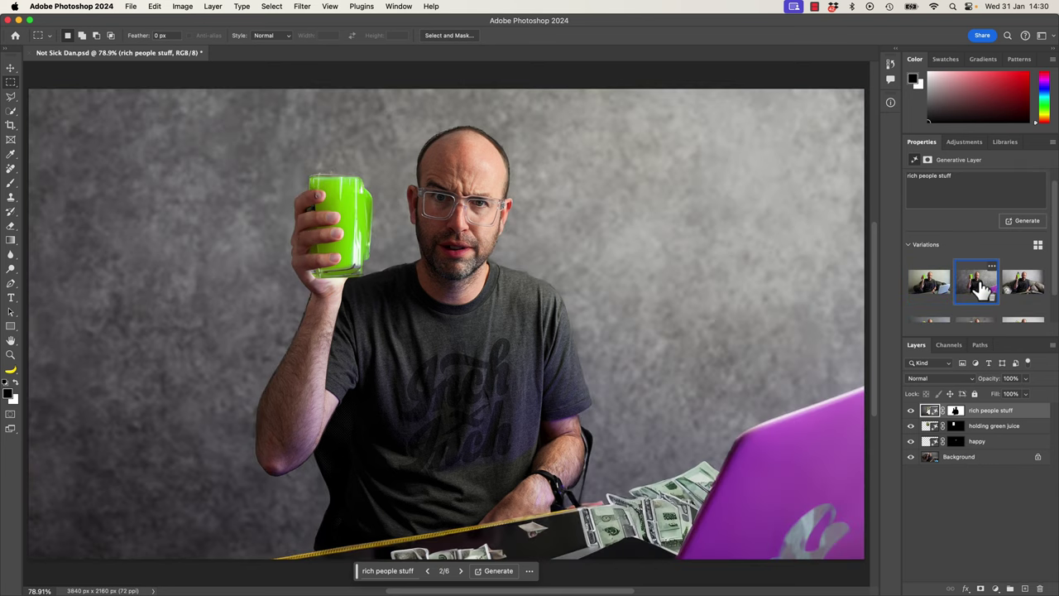
{"action": "left_click", "coordinate": [1023, 285]}
{"action": "left_click", "coordinate": [978, 285]}
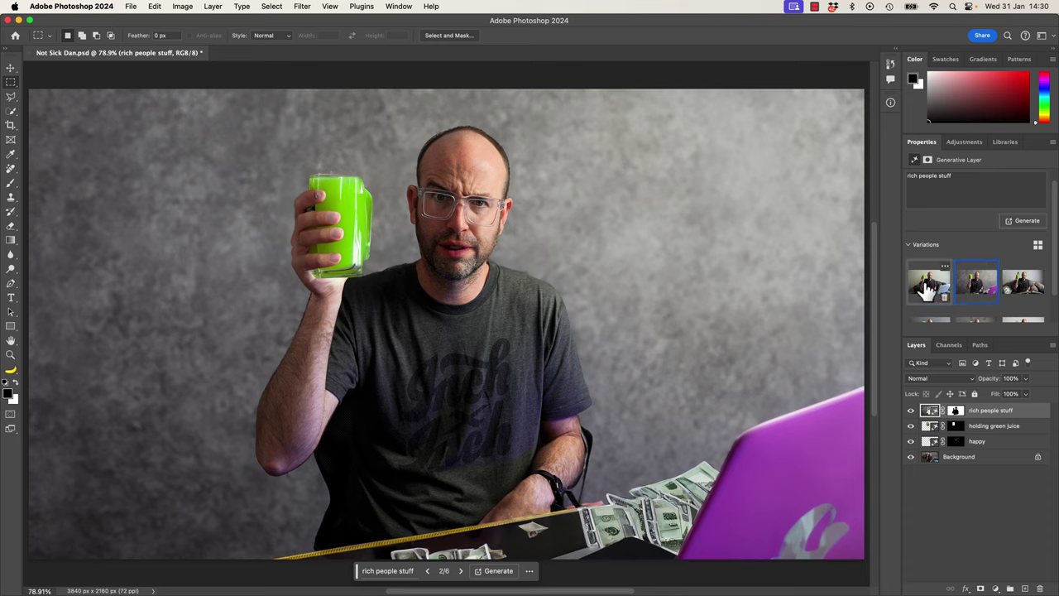
Generate an '80s hair do' above the man's head and keep the spiky third variation.
{"action": "left_click_drag", "start_coordinate": [407, 89], "coordinate": [539, 189]}
{"action": "left_click", "coordinate": [403, 200]}
{"action": "type", "text": "80s ha"}
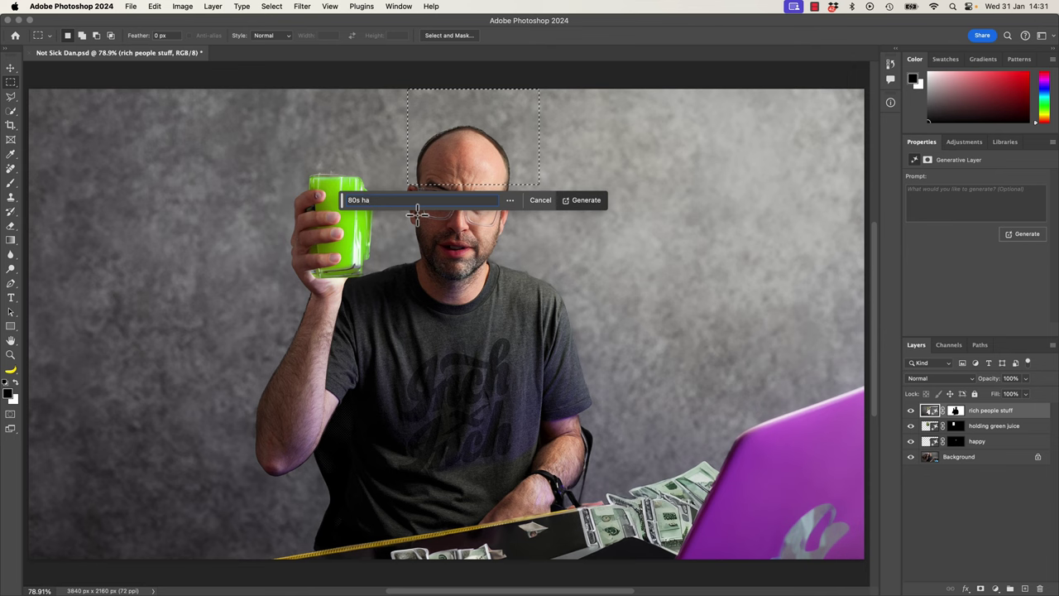
{"action": "type", "text": "ir do"}
{"action": "key", "text": "Return"}
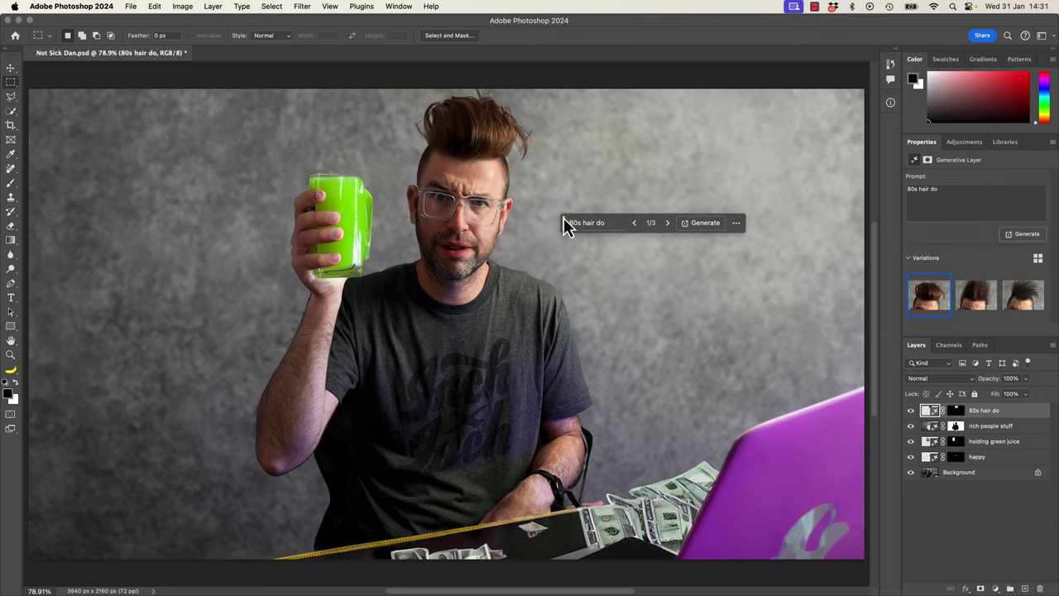
{"action": "left_click_drag", "start_coordinate": [564, 220], "coordinate": [607, 223]}
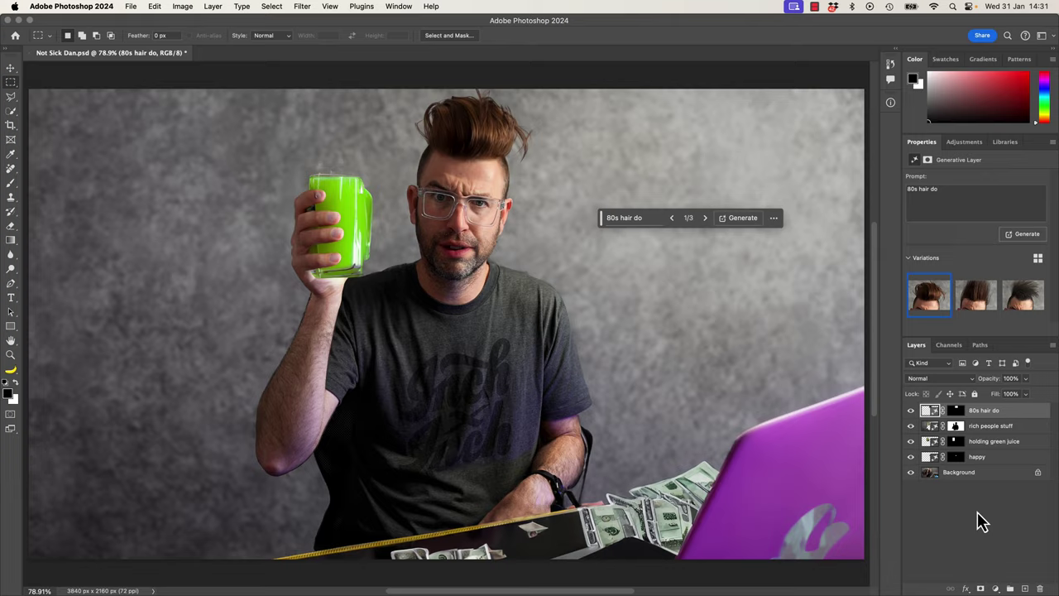
{"action": "left_click", "coordinate": [977, 296]}
{"action": "left_click", "coordinate": [1023, 296]}
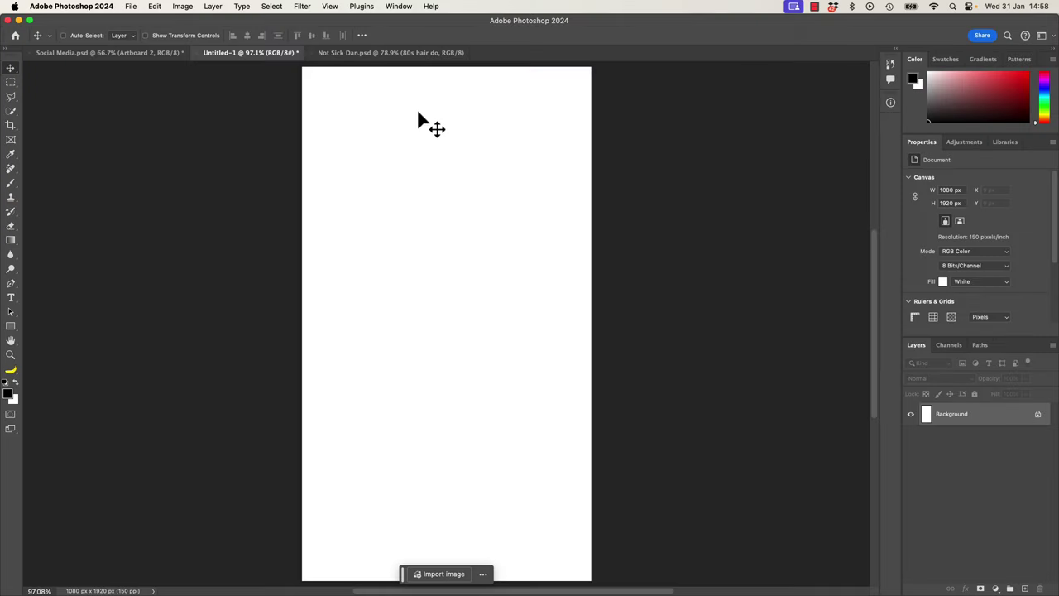
Fill the whole Untitled-1 canvas using the pasted classic car headlight close-up prompt.
{"action": "left_click", "coordinate": [369, 55]}
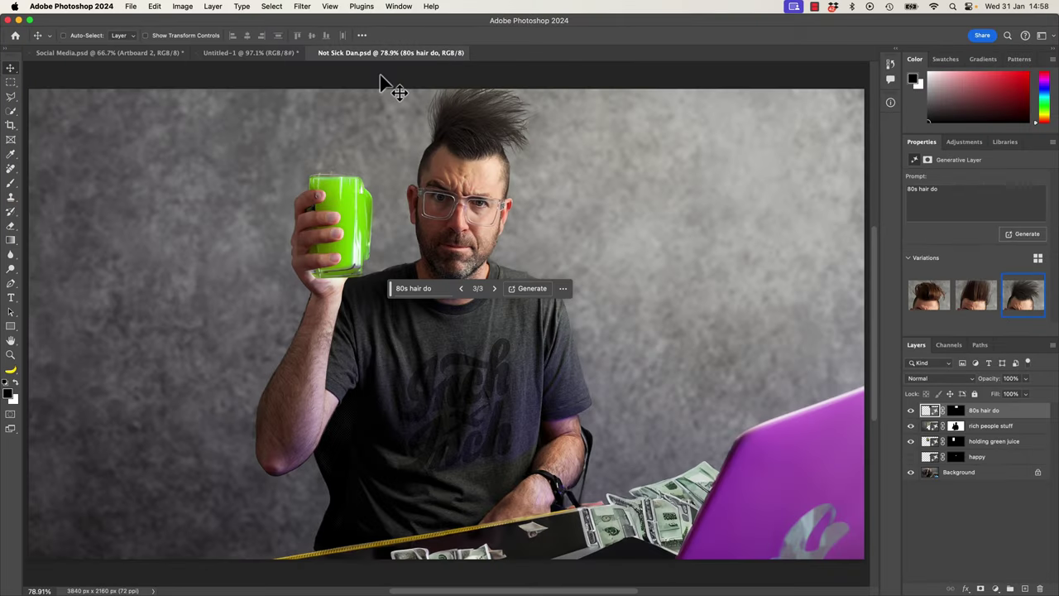
{"action": "left_click", "coordinate": [243, 52]}
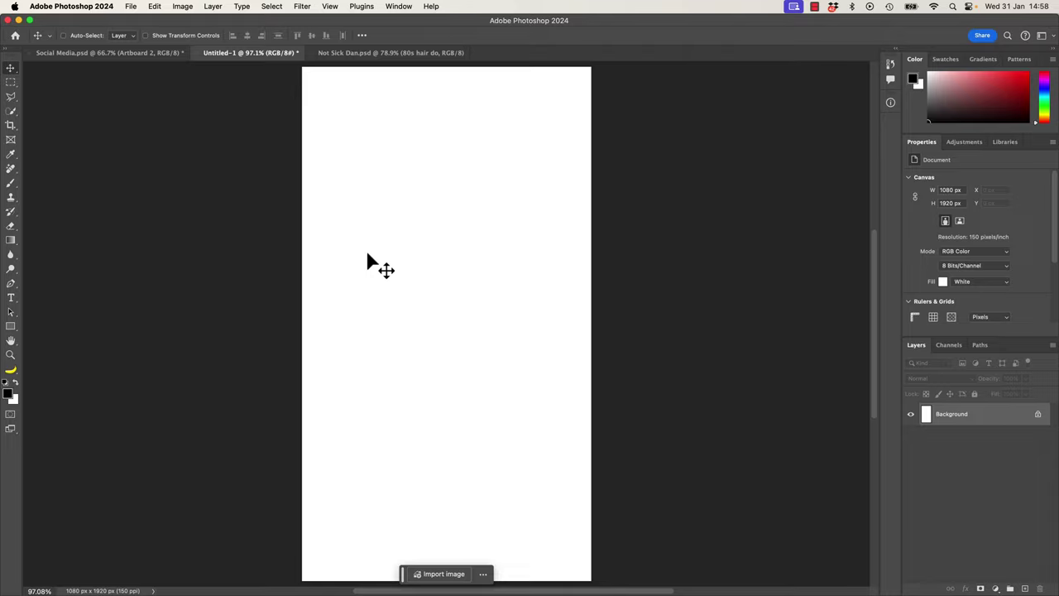
{"action": "key", "text": "super+a"}
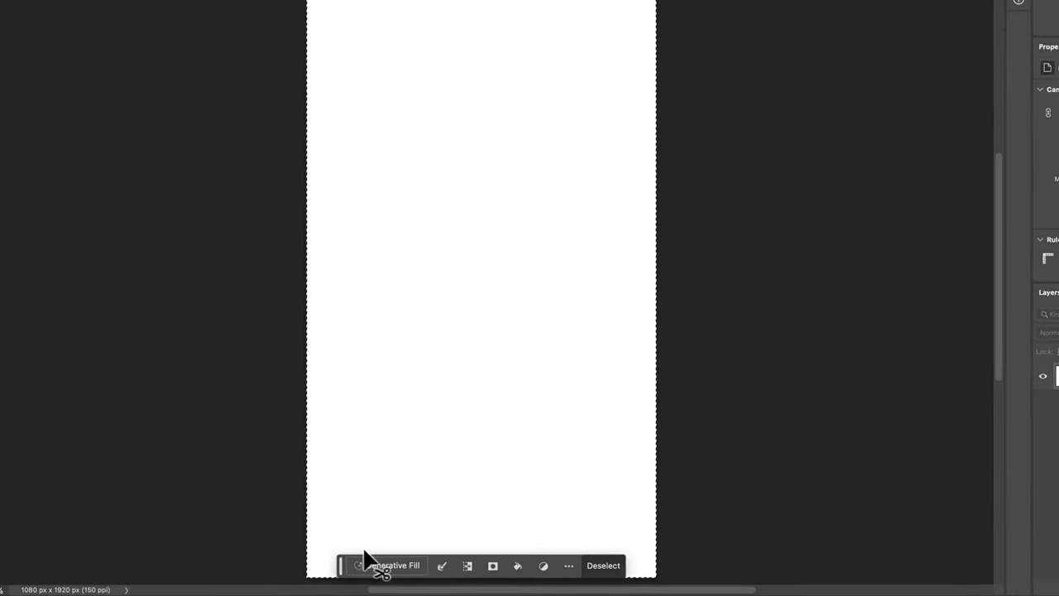
{"action": "left_click", "coordinate": [380, 567]}
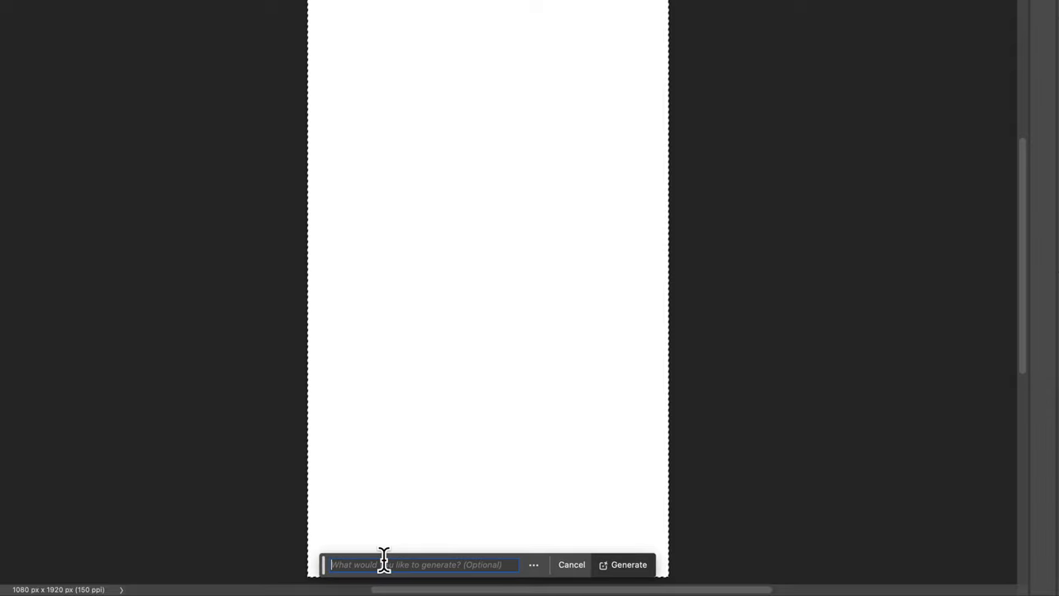
{"action": "type", "text": "head light of classic car close up"}
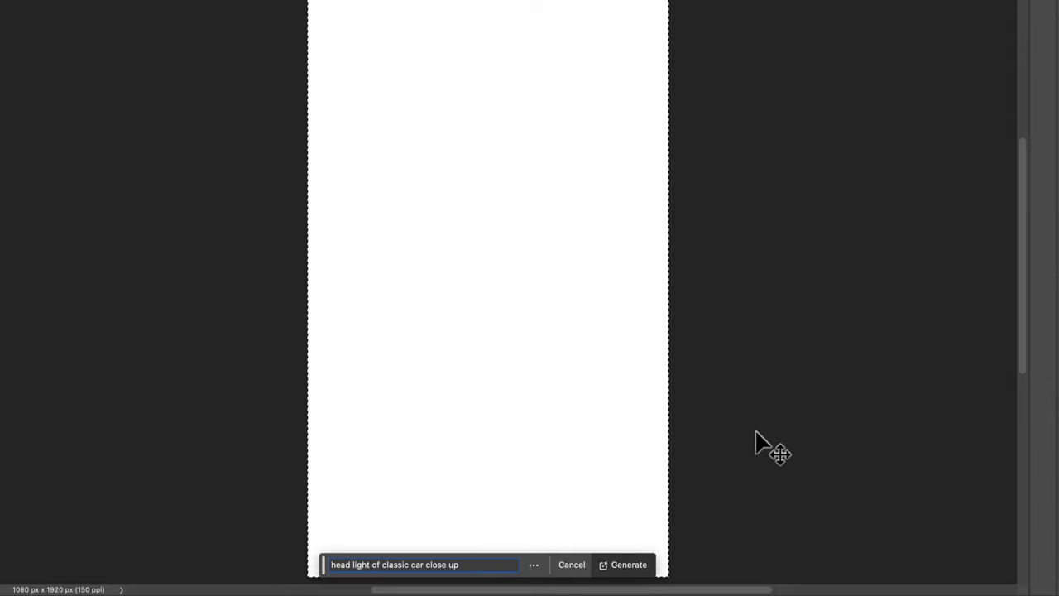
{"action": "key", "text": "Return"}
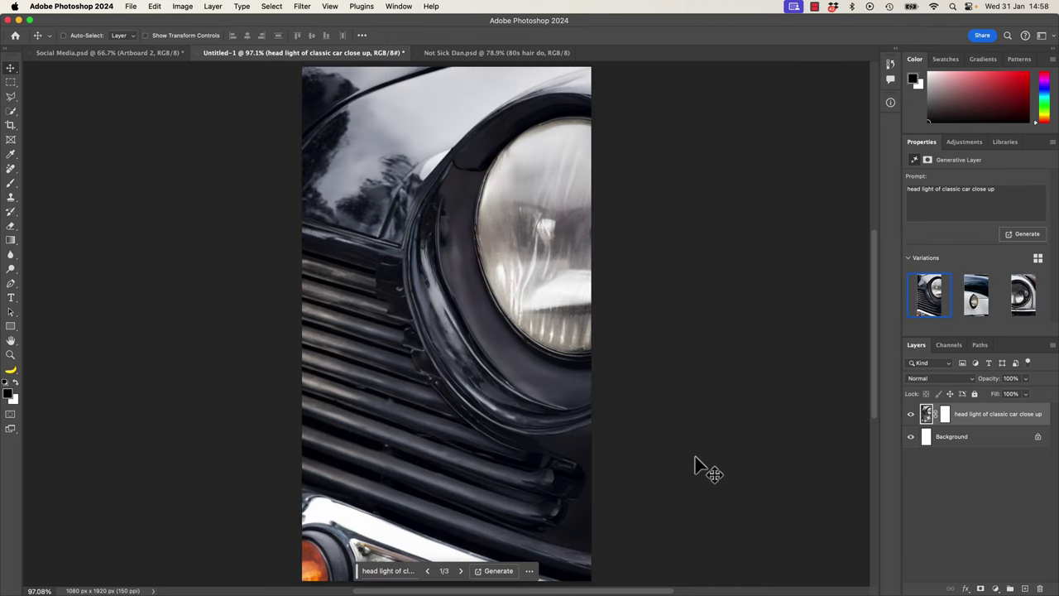
Pick the third headlight variation and switch to Social Media.psd.
{"action": "left_click", "coordinate": [992, 301]}
{"action": "left_click", "coordinate": [1026, 303]}
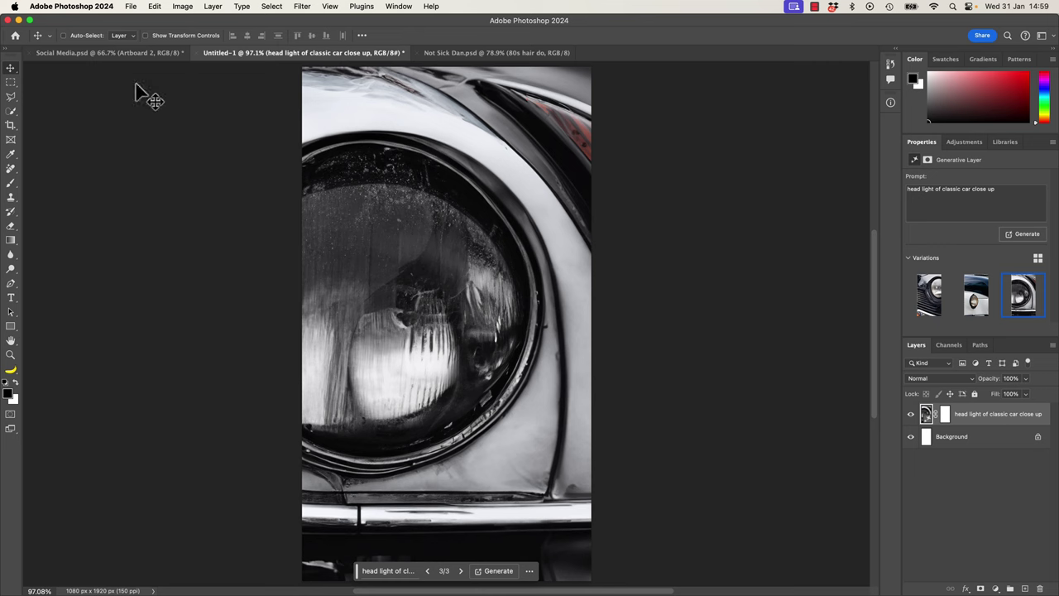
{"action": "left_click", "coordinate": [106, 53]}
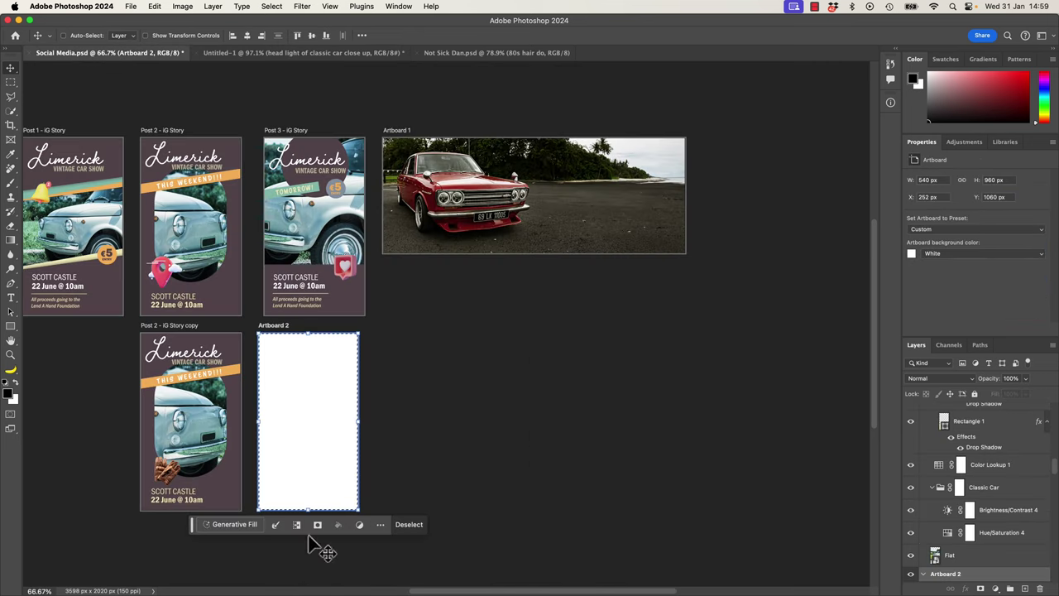
Fill the empty Artboard 2 from the pasted headlight prompt, inspect it, then return to Untitled-1.
{"action": "left_click", "coordinate": [235, 529]}
{"action": "type", "text": "head light of classic car close up"}
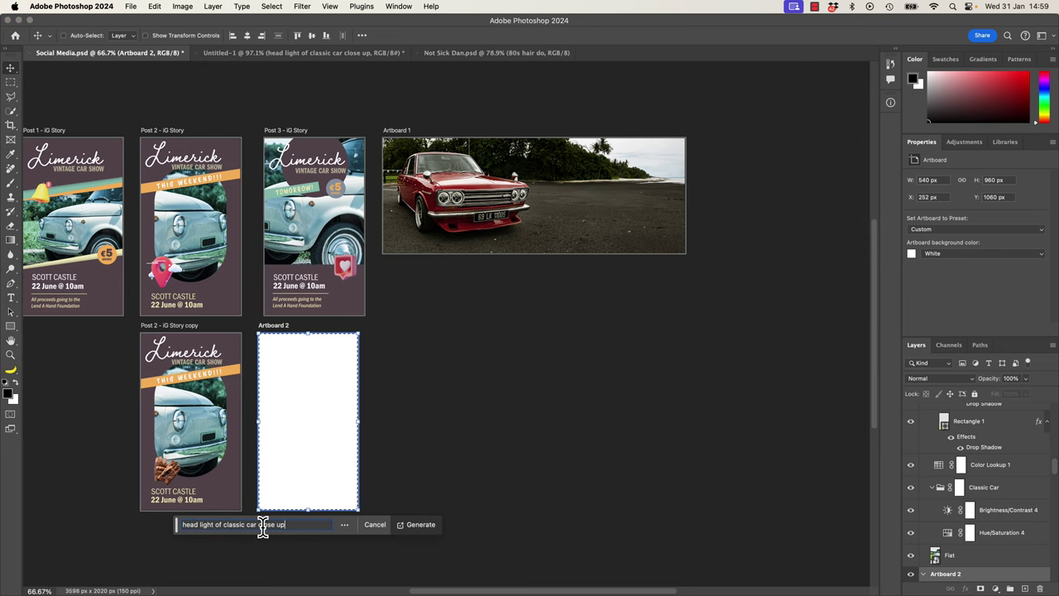
{"action": "key", "text": "Return"}
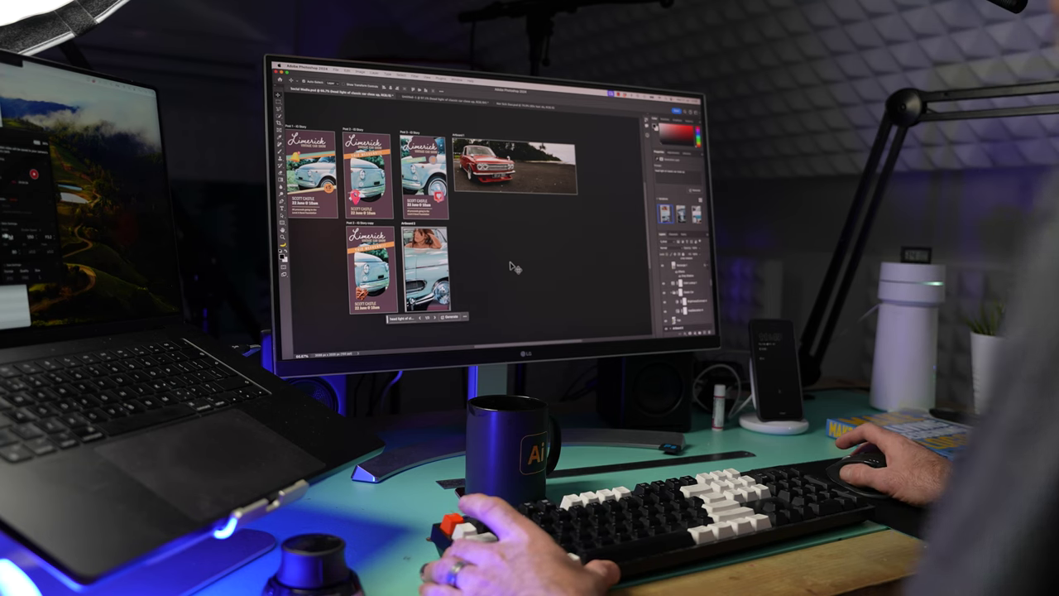
{"action": "key", "text": "super+equal"}
{"action": "key", "text": "super+minus"}
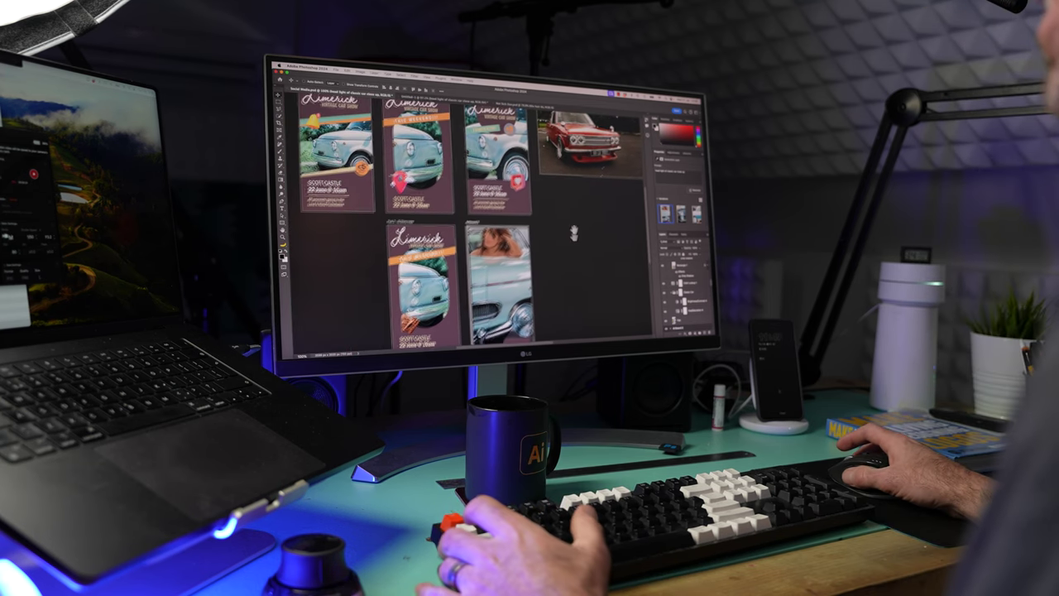
{"action": "scroll", "coordinate": [571, 217], "scroll_direction": "down", "scroll_amount": 2}
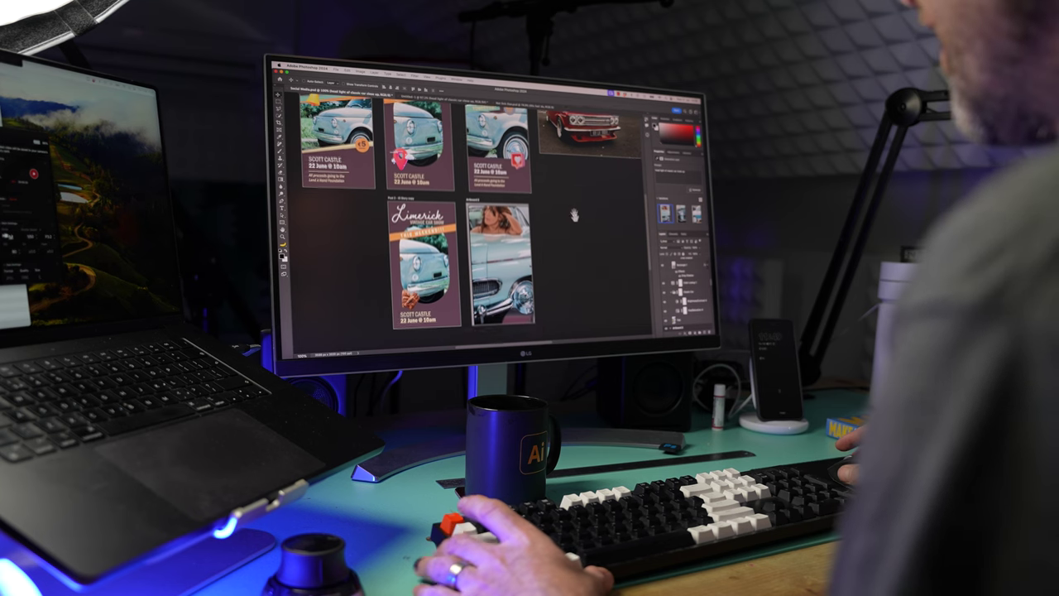
{"action": "scroll", "coordinate": [575, 228], "scroll_direction": "up", "scroll_amount": 2}
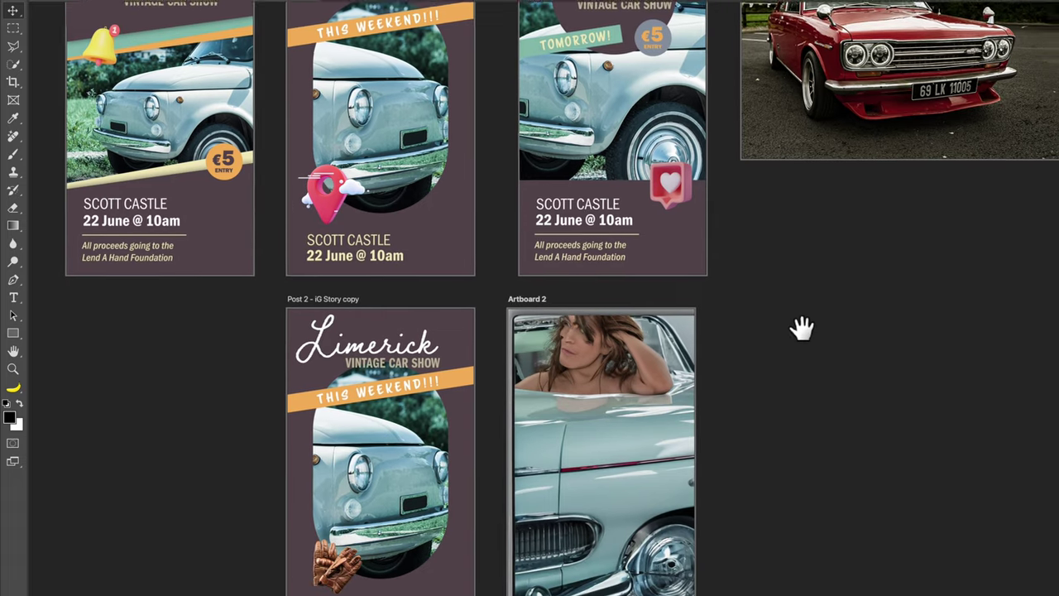
{"action": "scroll", "coordinate": [782, 329], "scroll_direction": "down", "scroll_amount": 2}
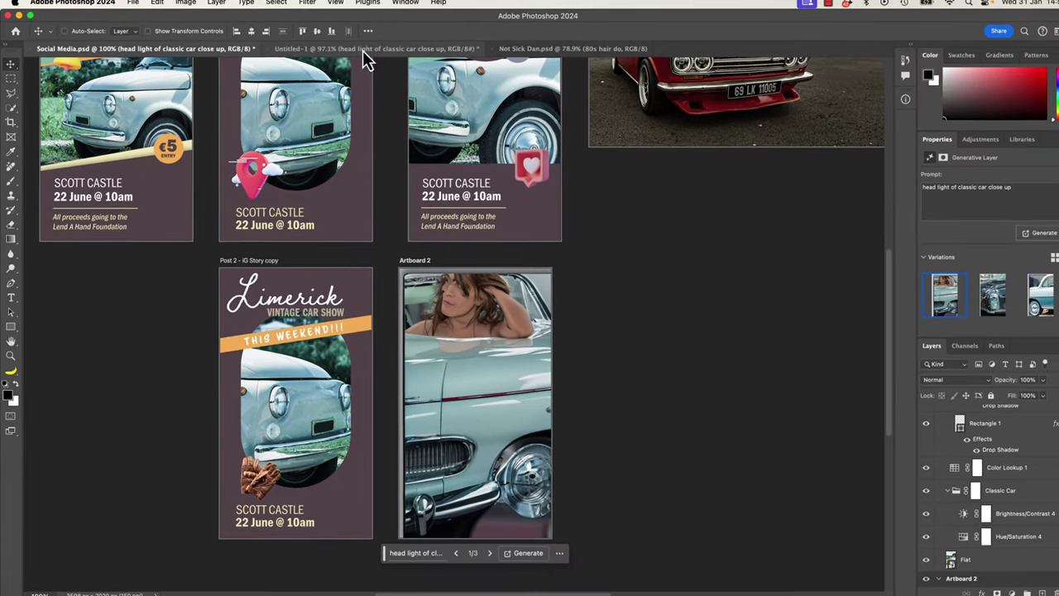
{"action": "left_click", "coordinate": [428, 7]}
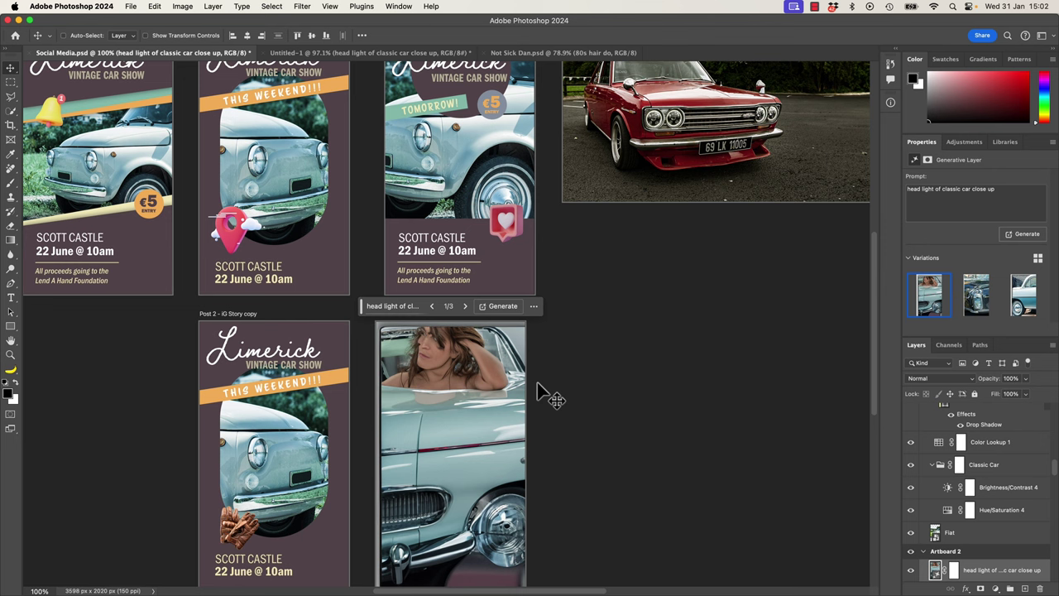
{"action": "left_click_drag", "start_coordinate": [571, 409], "coordinate": [591, 331]}
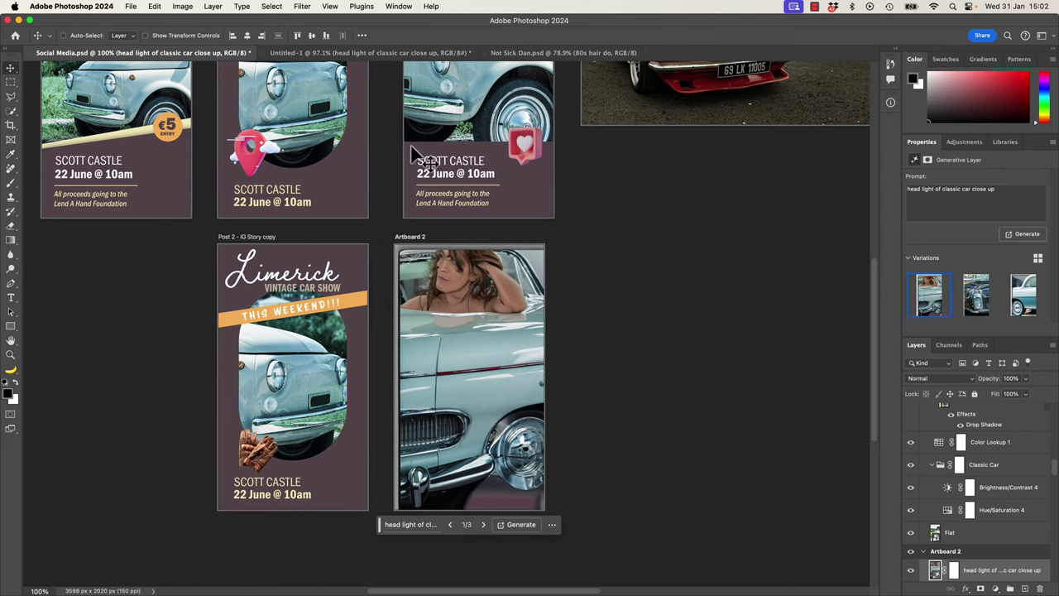
{"action": "left_click", "coordinate": [364, 52]}
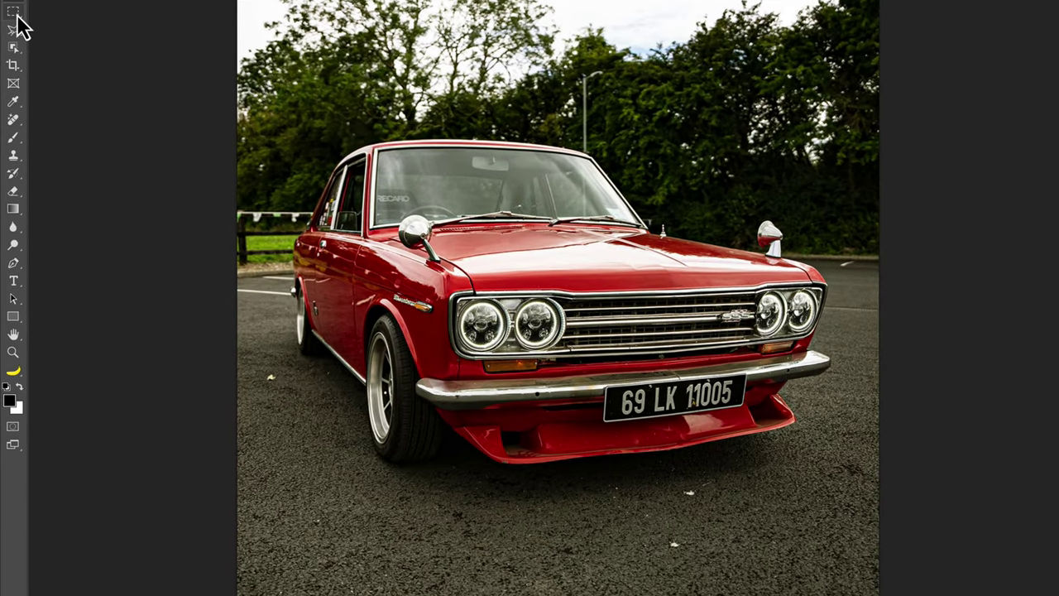
Marquee the three small litter spots on the road in front of the Datsun.
{"action": "left_click", "coordinate": [13, 11]}
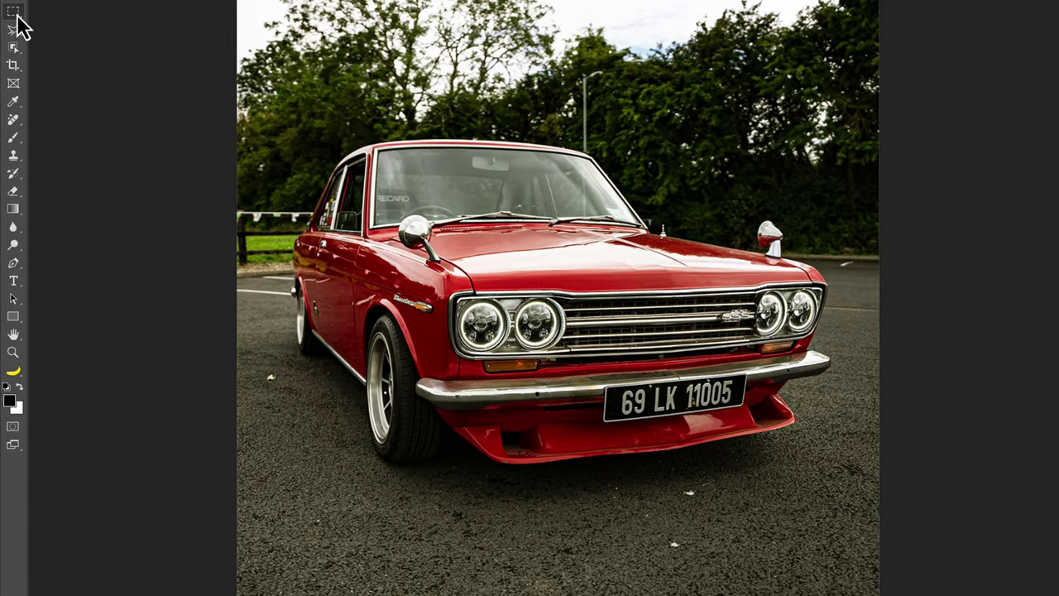
{"action": "left_click_drag", "start_coordinate": [674, 487], "coordinate": [722, 504]}
{"action": "left_click_drag", "start_coordinate": [657, 558], "coordinate": [695, 531]}
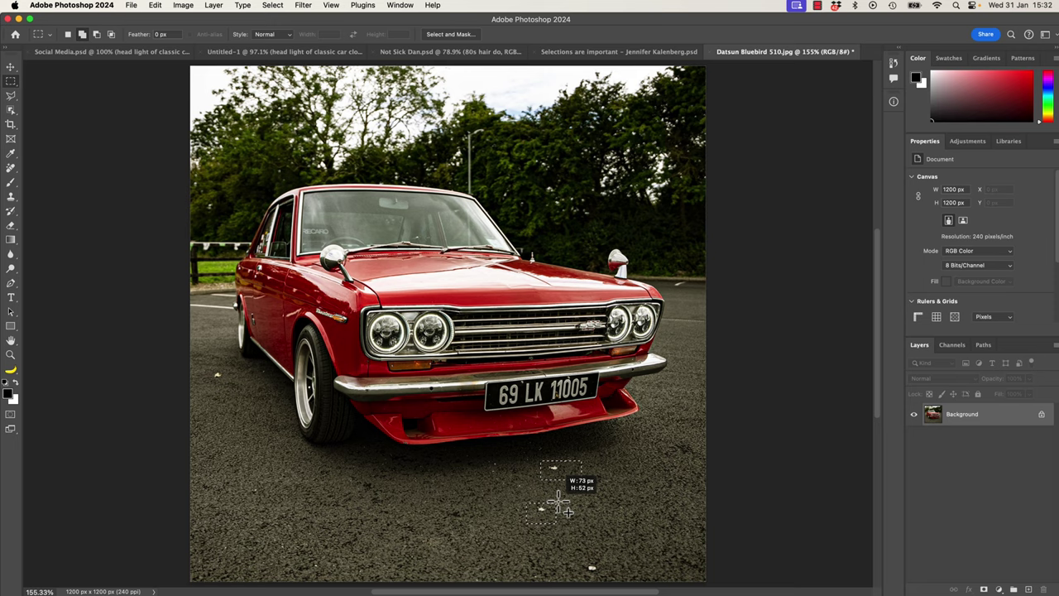
{"action": "left_click_drag", "start_coordinate": [558, 499], "coordinate": [557, 498]}
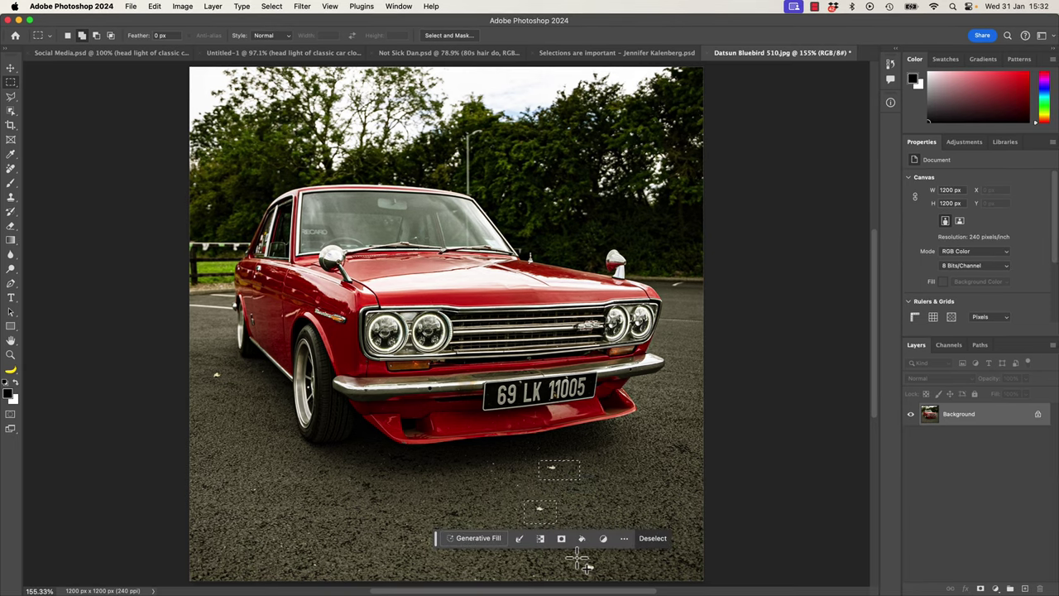
{"action": "left_click_drag", "start_coordinate": [571, 556], "coordinate": [608, 577]}
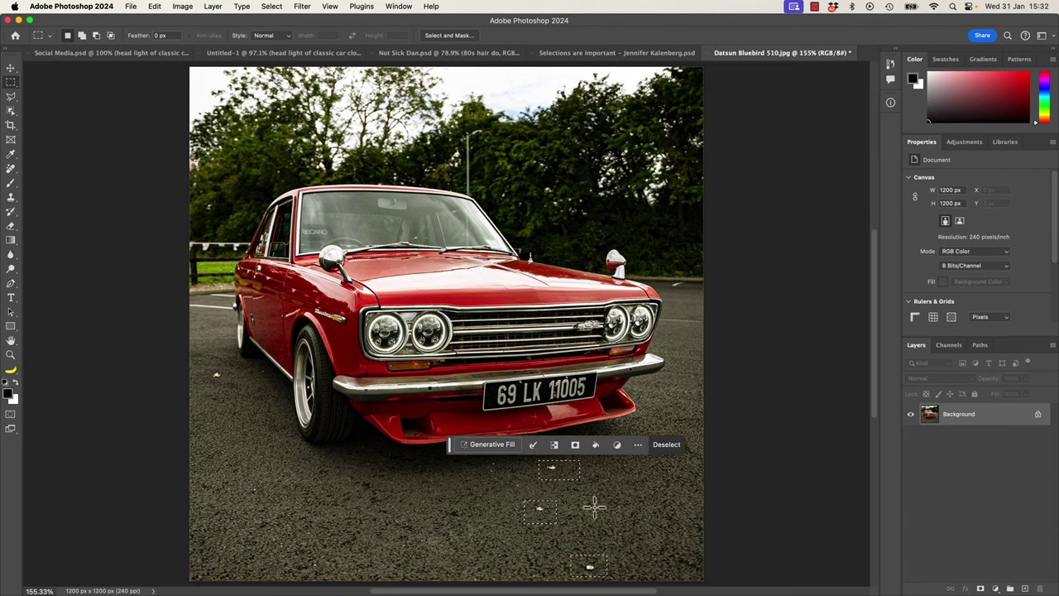
Pin the task bar aside, erase the litter with a promptless Generative Fill, then marquee the lamp post.
{"action": "left_click", "coordinate": [639, 447]}
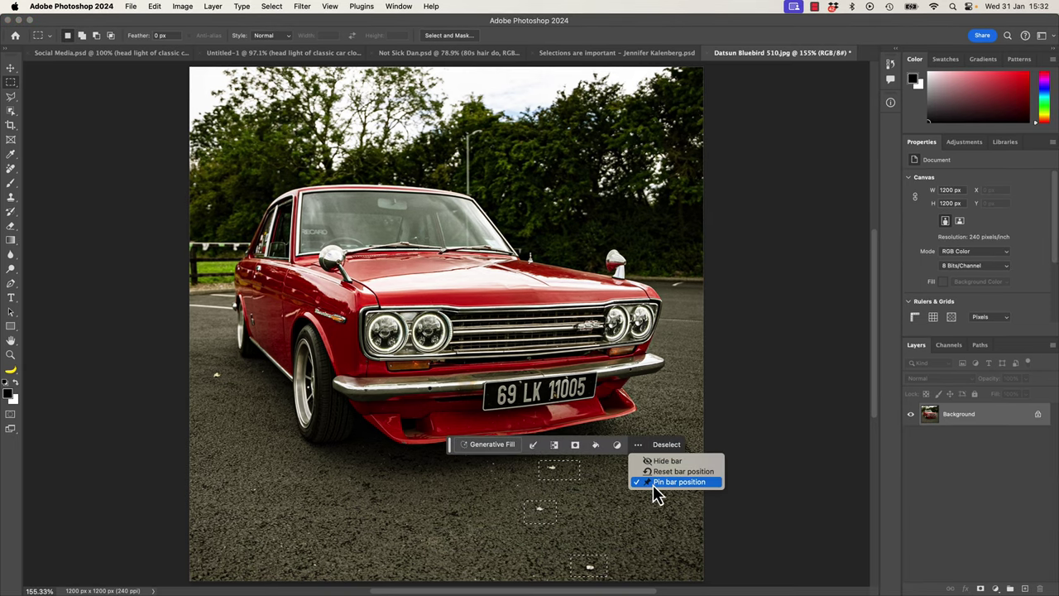
{"action": "left_click", "coordinate": [654, 485]}
{"action": "left_click_drag", "start_coordinate": [449, 451], "coordinate": [110, 547]}
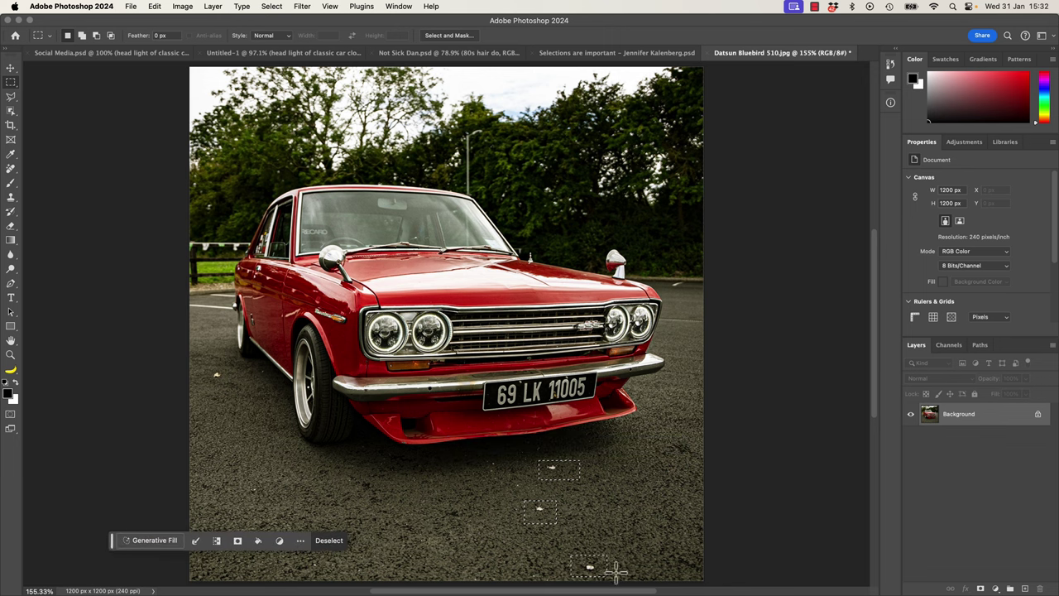
{"action": "left_click", "coordinate": [149, 545]}
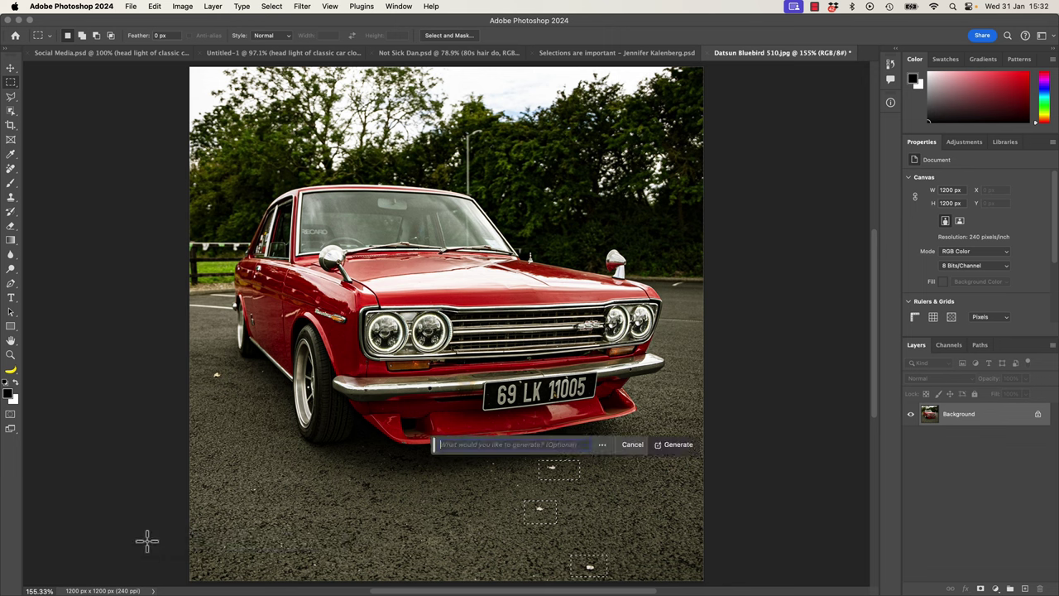
{"action": "left_click", "coordinate": [679, 451]}
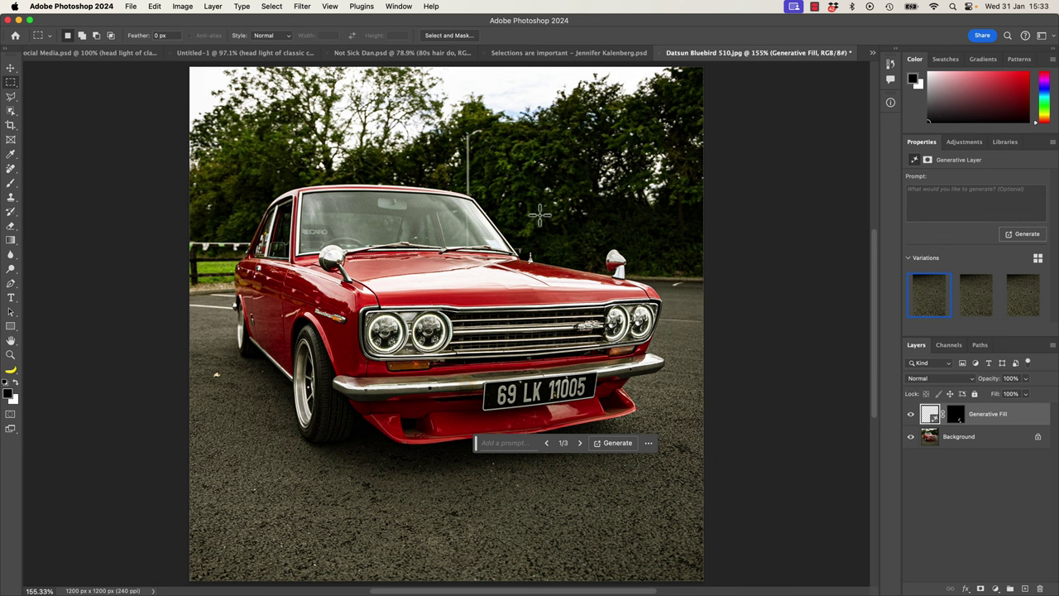
{"action": "left_click_drag", "start_coordinate": [432, 65], "coordinate": [489, 246]}
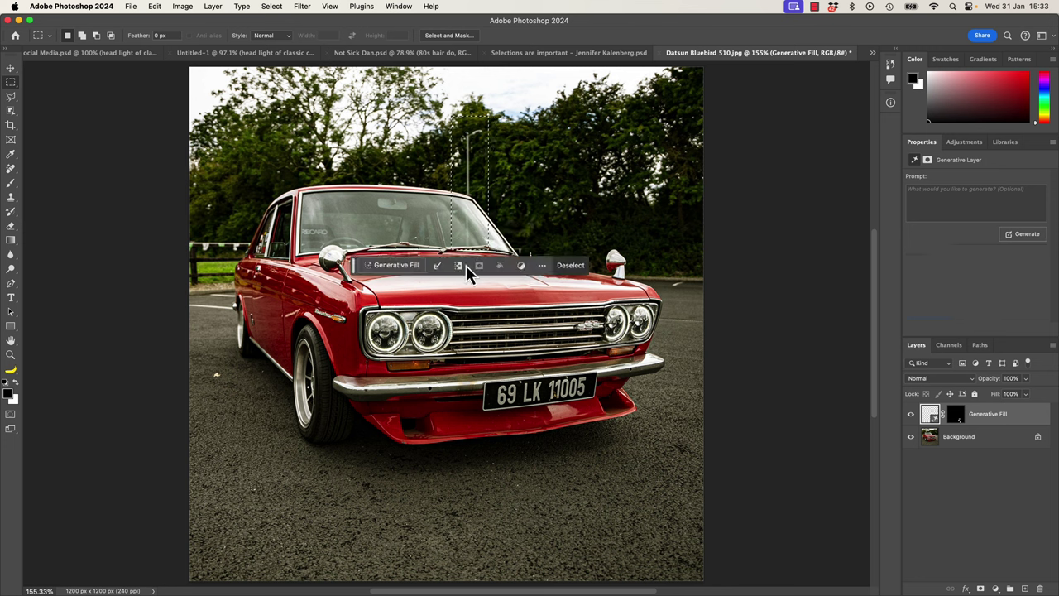
Erase the lamp post with a promptless Generative Fill, keeping the first variation.
{"action": "left_click", "coordinate": [400, 265]}
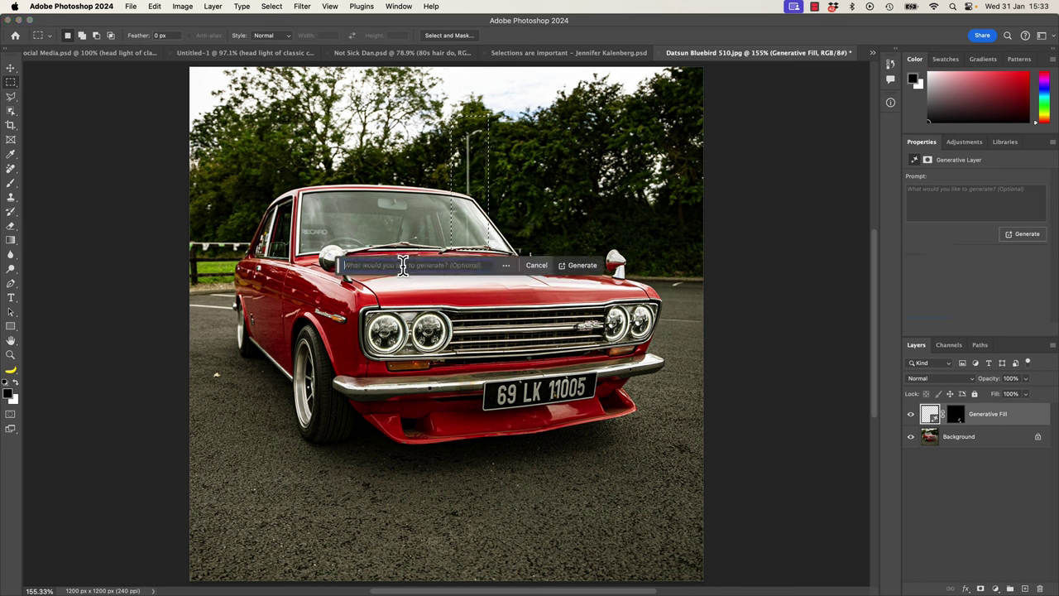
{"action": "left_click", "coordinate": [594, 265]}
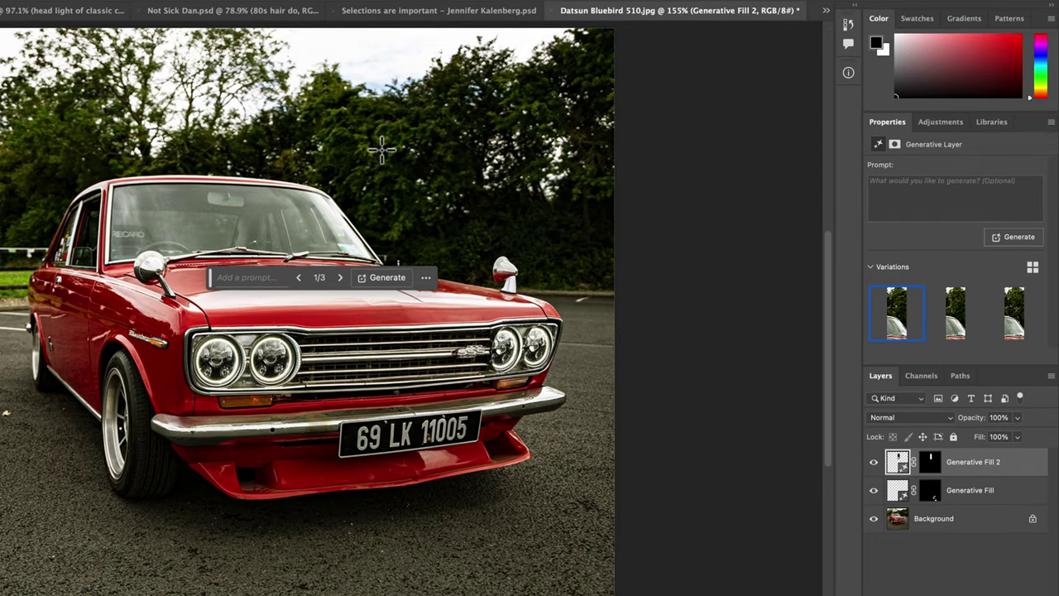
{"action": "left_click", "coordinate": [954, 316]}
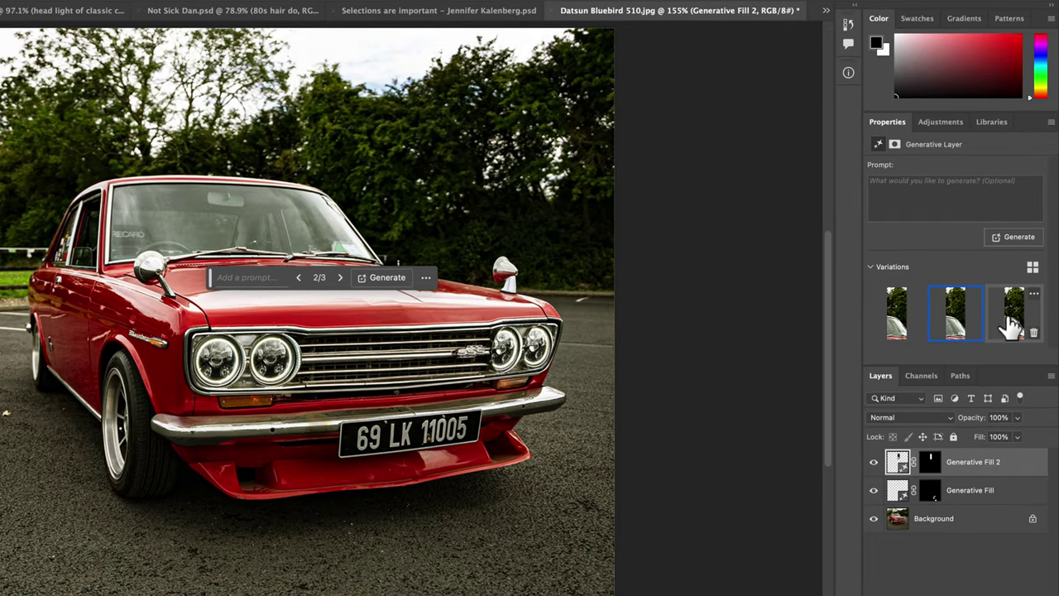
{"action": "left_click", "coordinate": [1009, 327]}
{"action": "left_click", "coordinate": [953, 319]}
{"action": "left_click", "coordinate": [910, 327]}
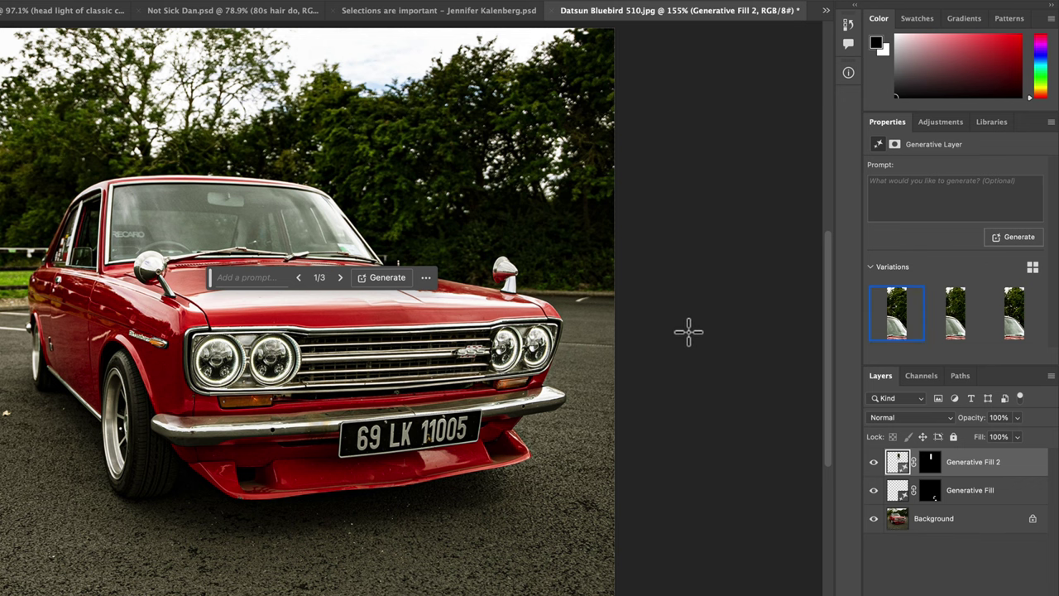
{"action": "key", "text": "c"}
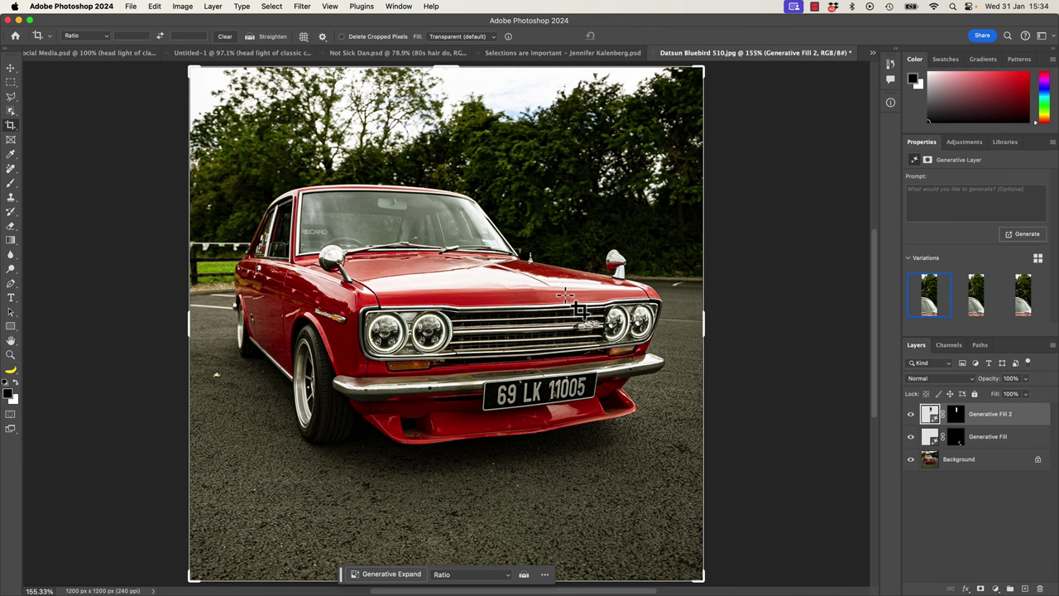
Widen the canvas to the right and fill the added area with Generative Expand.
{"action": "key", "text": "super"}
{"action": "key", "text": "super+minus"}
{"action": "key", "text": "super+minus"}
{"action": "key", "text": "super+minus"}
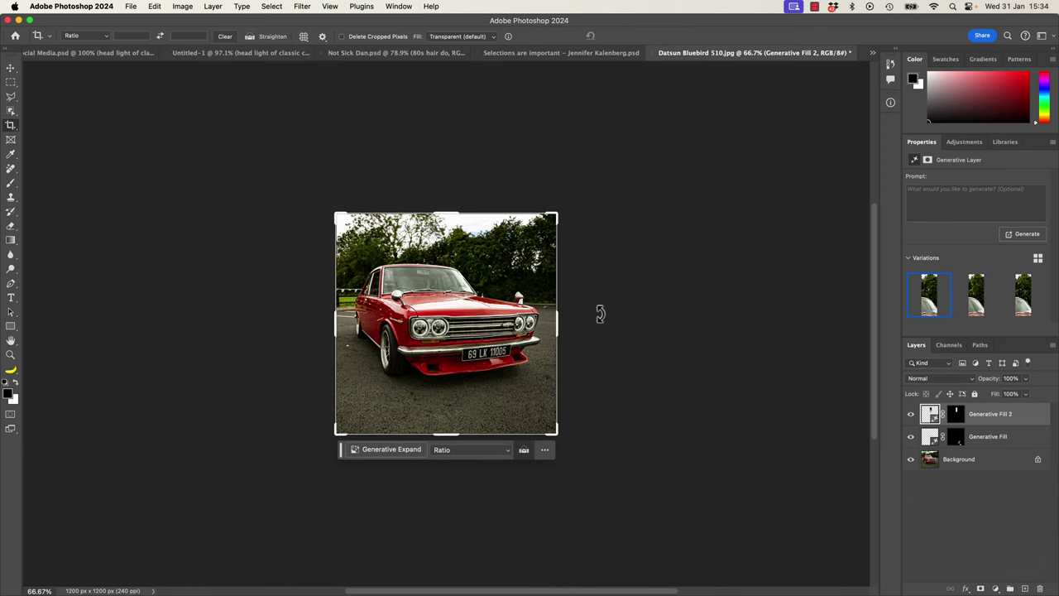
{"action": "left_click_drag", "start_coordinate": [557, 325], "coordinate": [622, 343]}
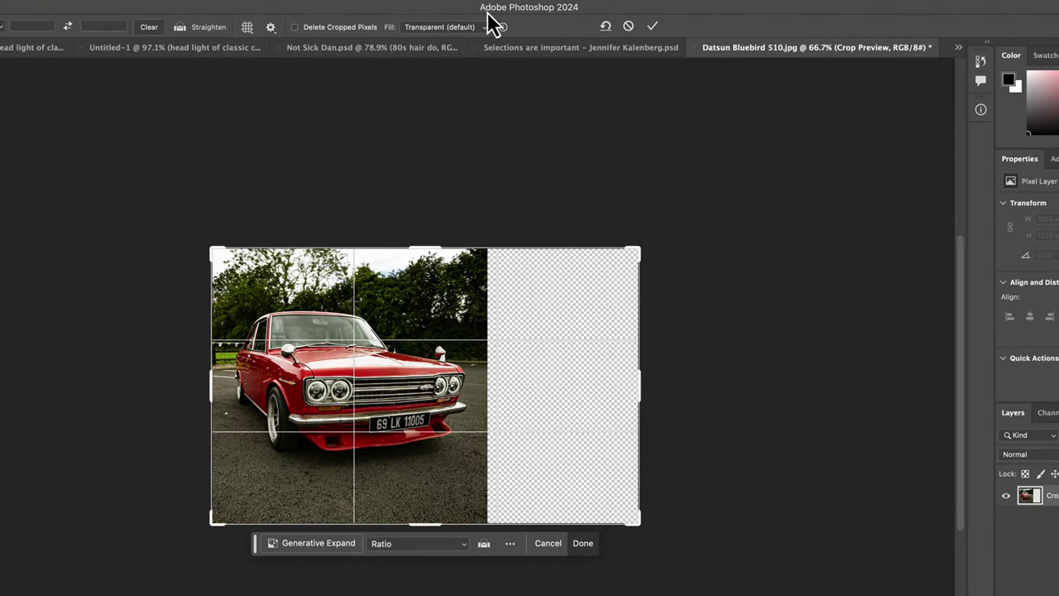
{"action": "left_click", "coordinate": [428, 30]}
{"action": "left_click", "coordinate": [432, 44]}
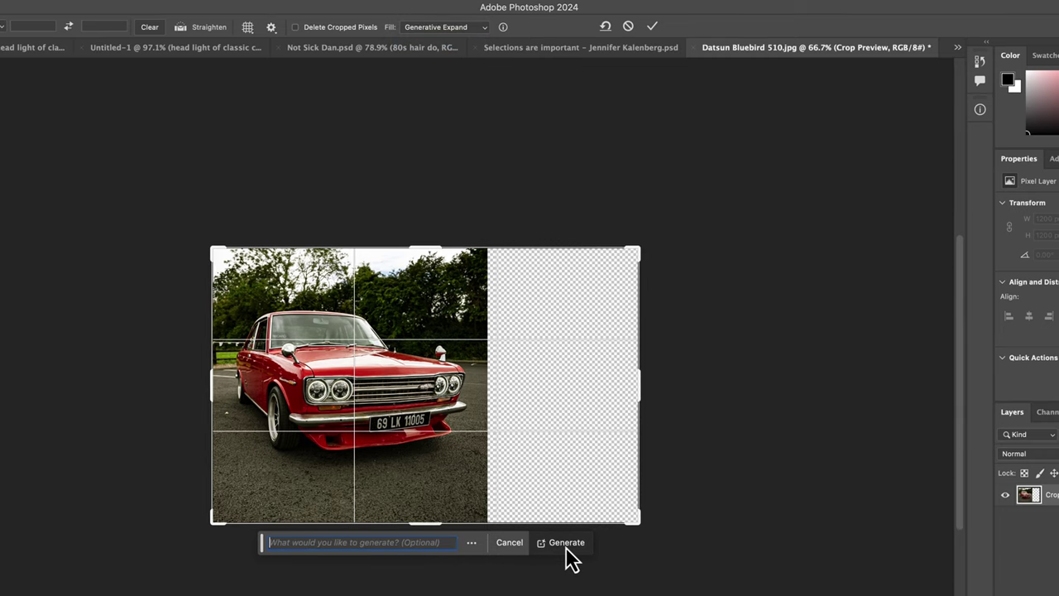
{"action": "left_click", "coordinate": [567, 545]}
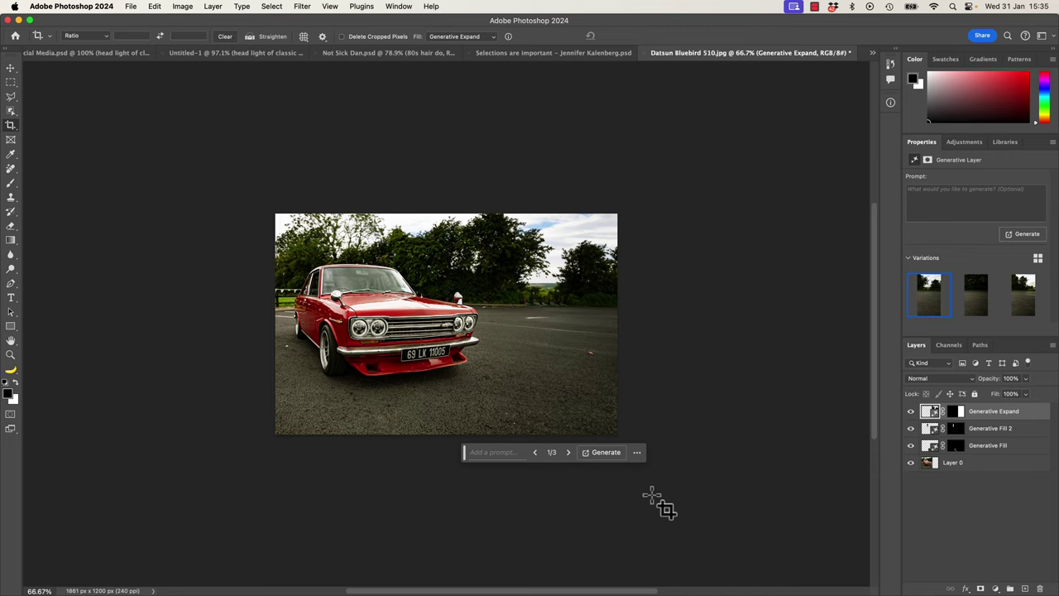
Compare the generated sky variations and keep the brighter third one.
{"action": "left_click", "coordinate": [983, 303]}
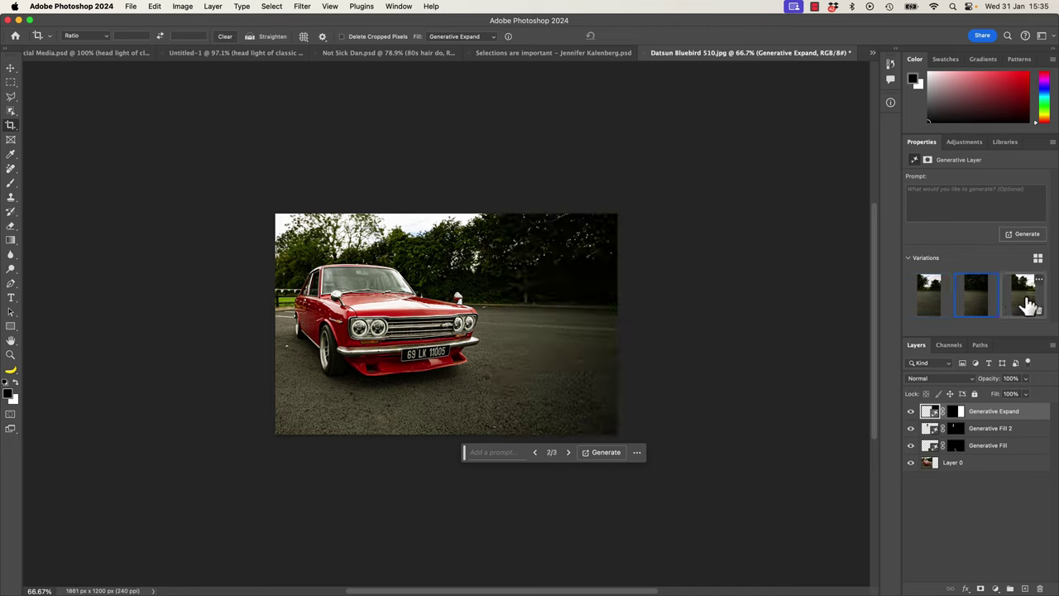
{"action": "left_click", "coordinate": [1026, 302]}
{"action": "left_click", "coordinate": [975, 303]}
{"action": "left_click", "coordinate": [944, 306]}
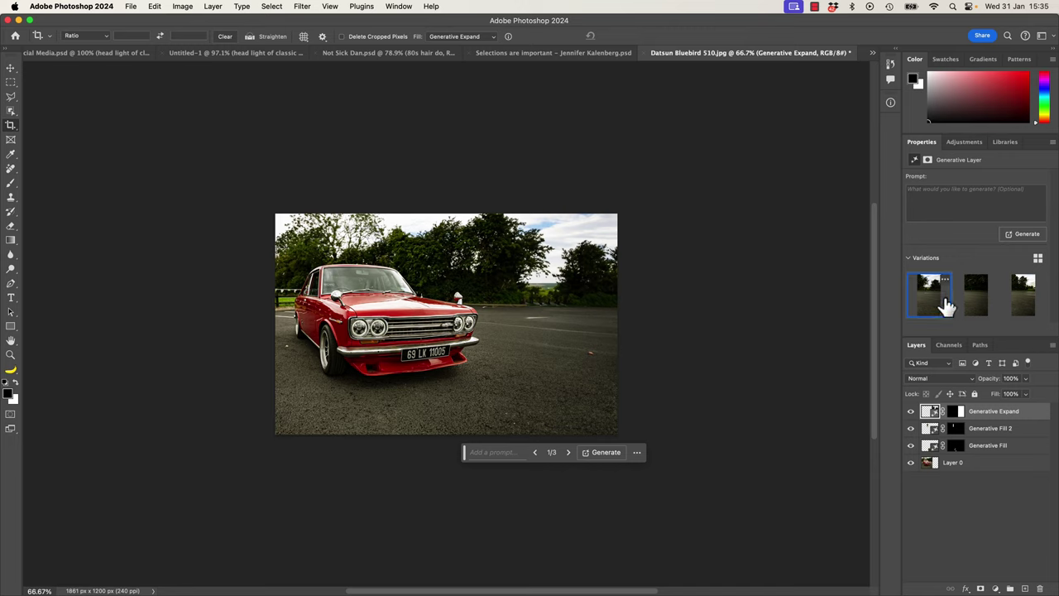
{"action": "left_click", "coordinate": [976, 303]}
{"action": "left_click", "coordinate": [1026, 307]}
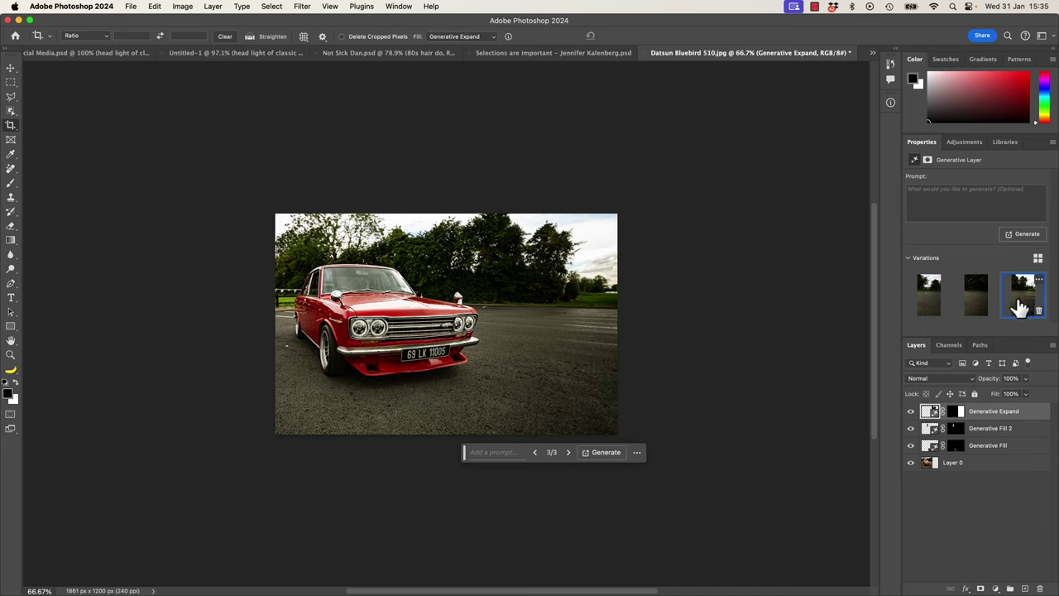
Regenerate the expanded side with the prompt 'beach' and fit the image in the window.
{"action": "left_click", "coordinate": [960, 201]}
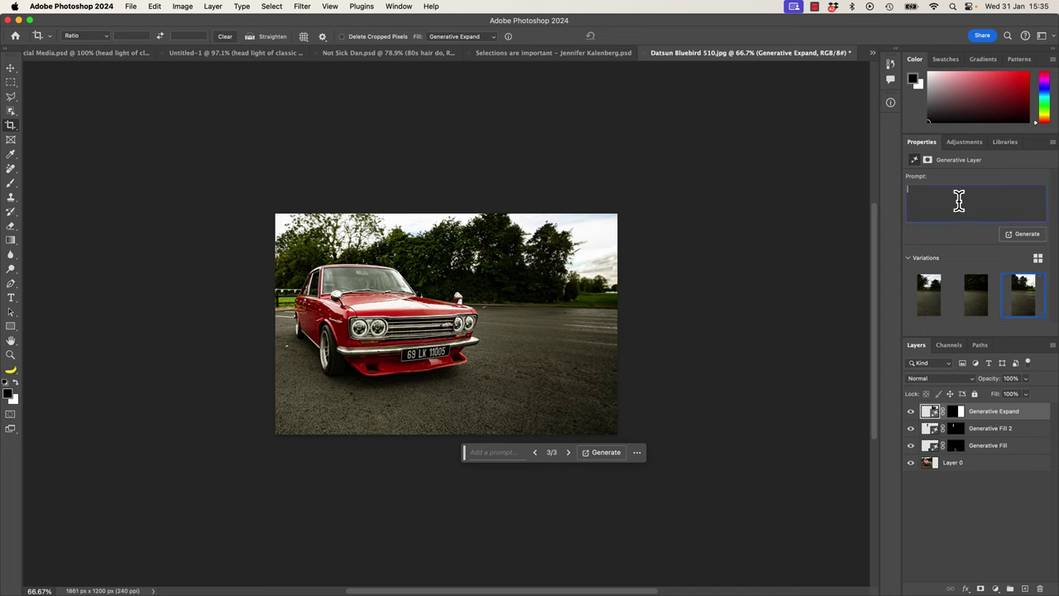
{"action": "type", "text": "beach"}
{"action": "key", "text": "Return"}
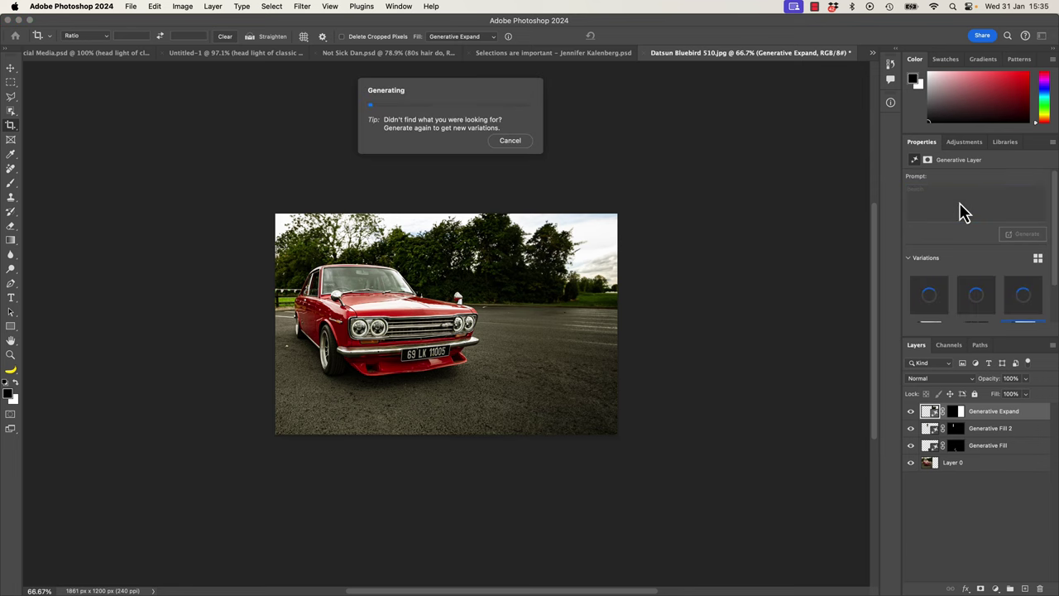
{"action": "key", "text": "super+0"}
Keep the first beach variation, then type '& Subscribe' into a new prompt.
{"action": "left_click", "coordinate": [1010, 304]}
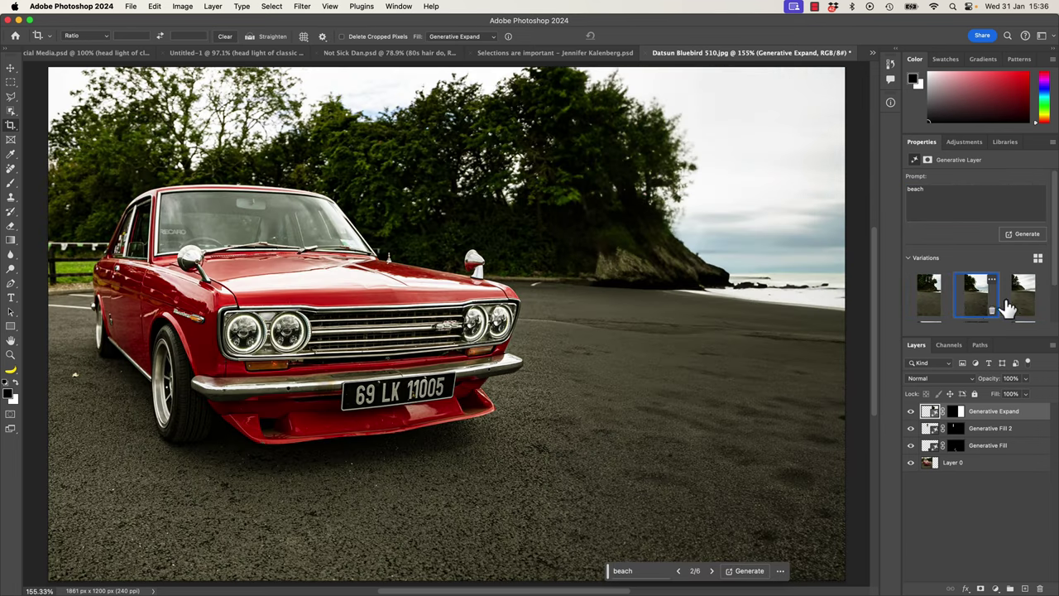
{"action": "left_click", "coordinate": [933, 308]}
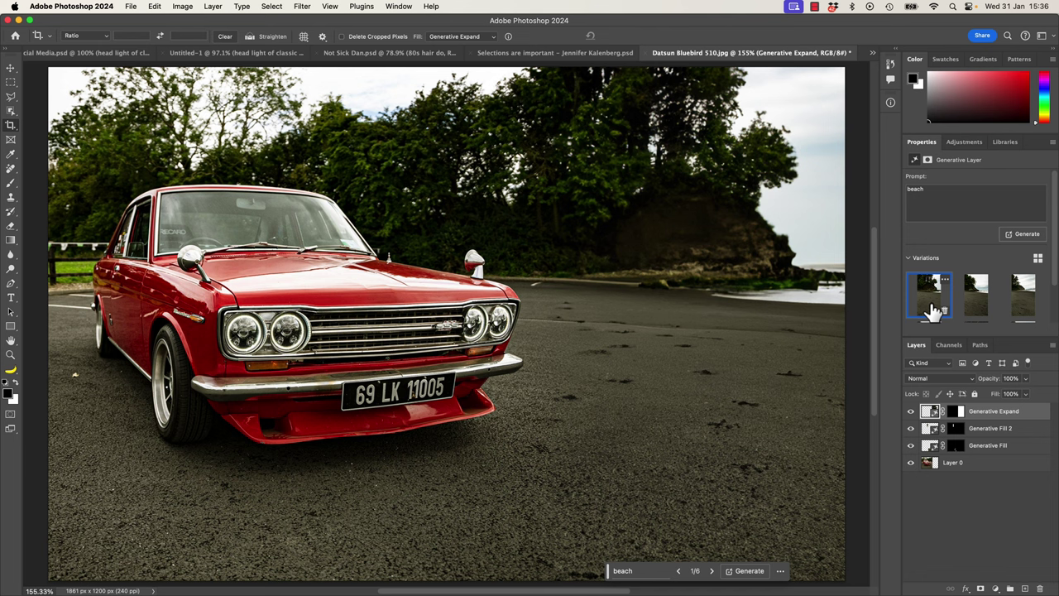
{"action": "type", "text": "& Subscri"}
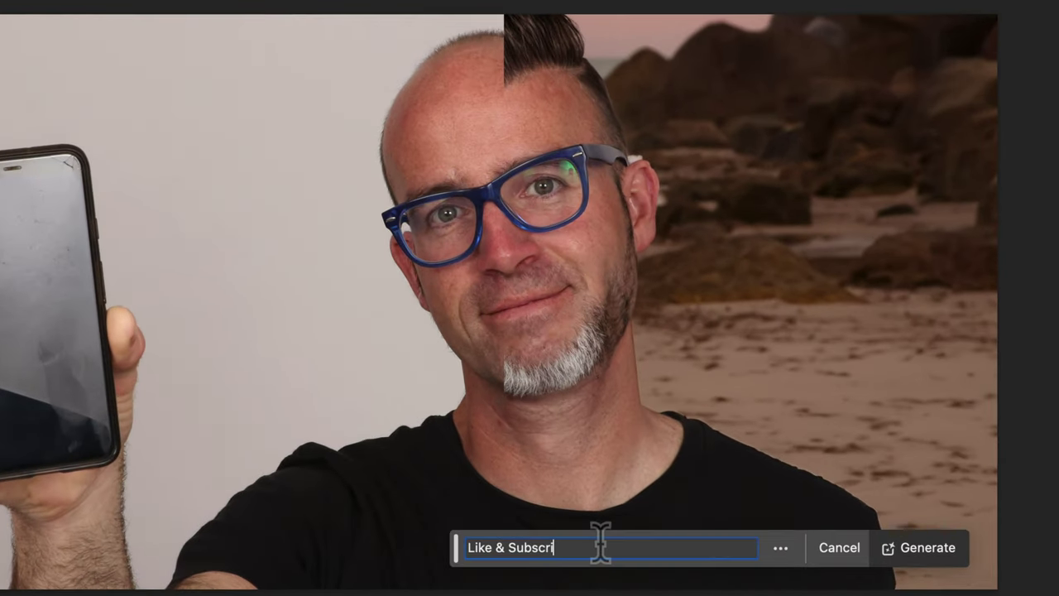
{"action": "type", "text": "be neck tattoo"}
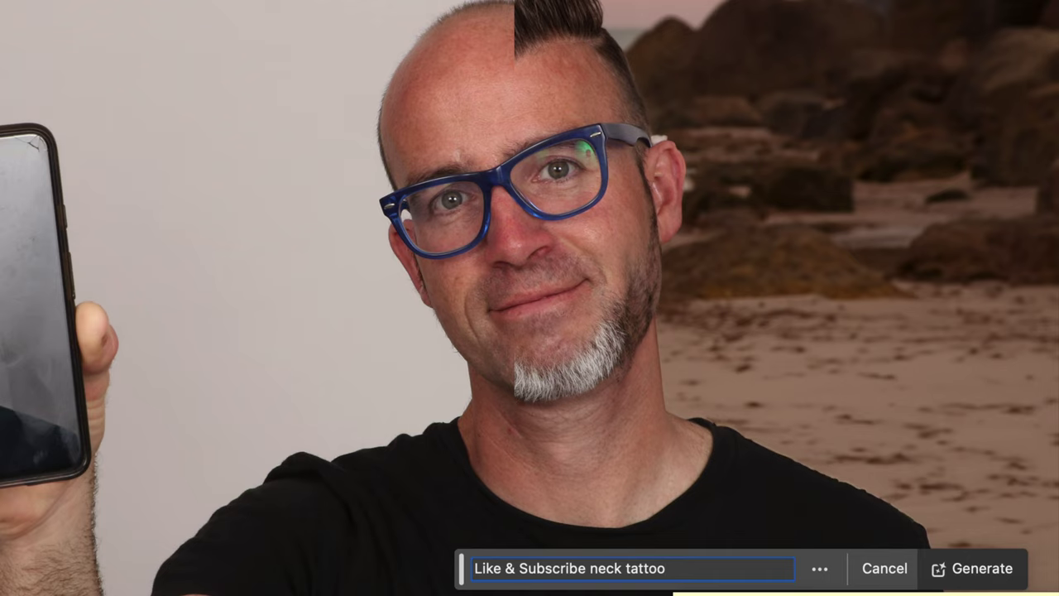
Generate the Like & Subscribe neck tattoo options and keep the black neck band variation.
{"action": "key", "text": "Return"}
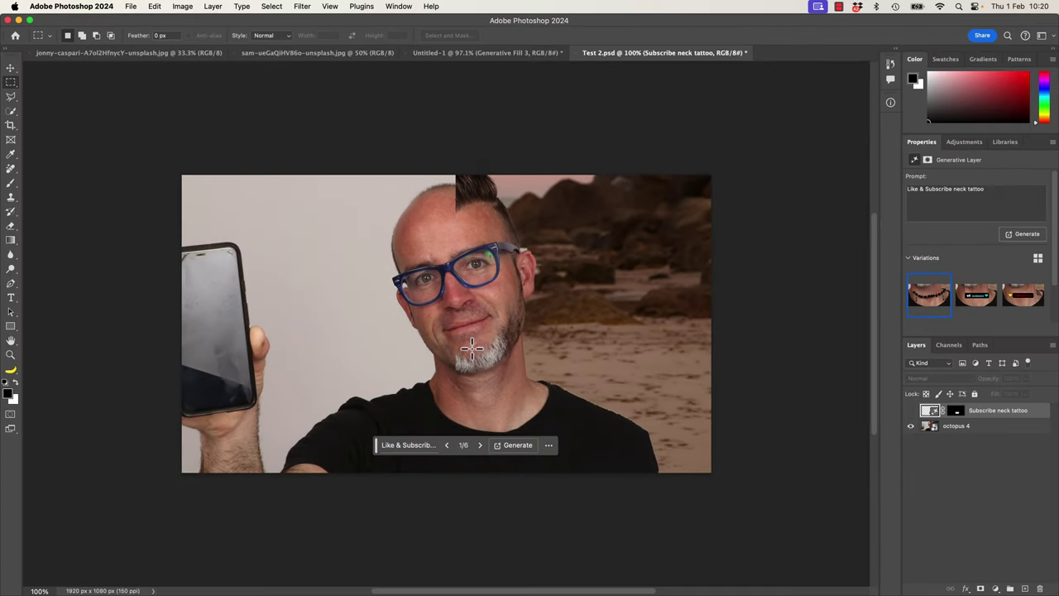
{"action": "left_click", "coordinate": [973, 305]}
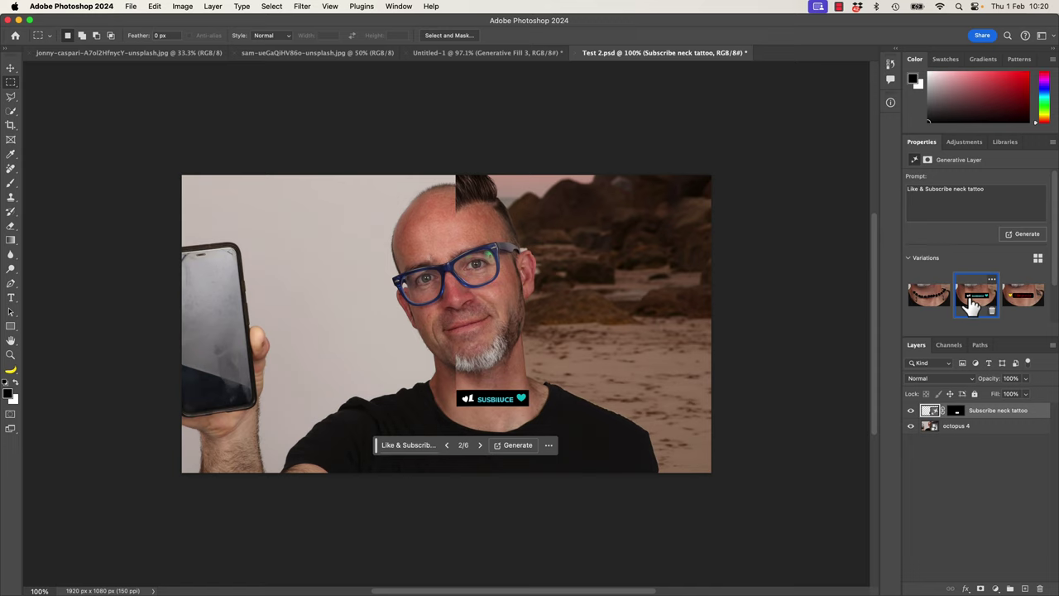
{"action": "left_click", "coordinate": [1021, 303]}
{"action": "scroll", "coordinate": [1022, 303], "scroll_direction": "down", "scroll_amount": 2}
{"action": "left_click", "coordinate": [933, 305]}
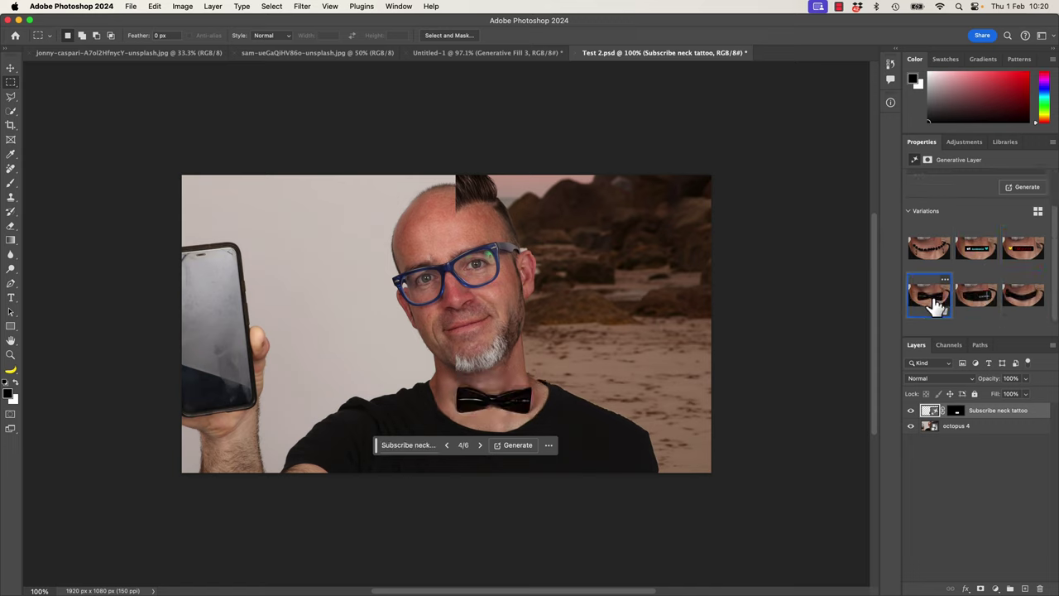
{"action": "left_click", "coordinate": [975, 299]}
{"action": "left_click", "coordinate": [1015, 301]}
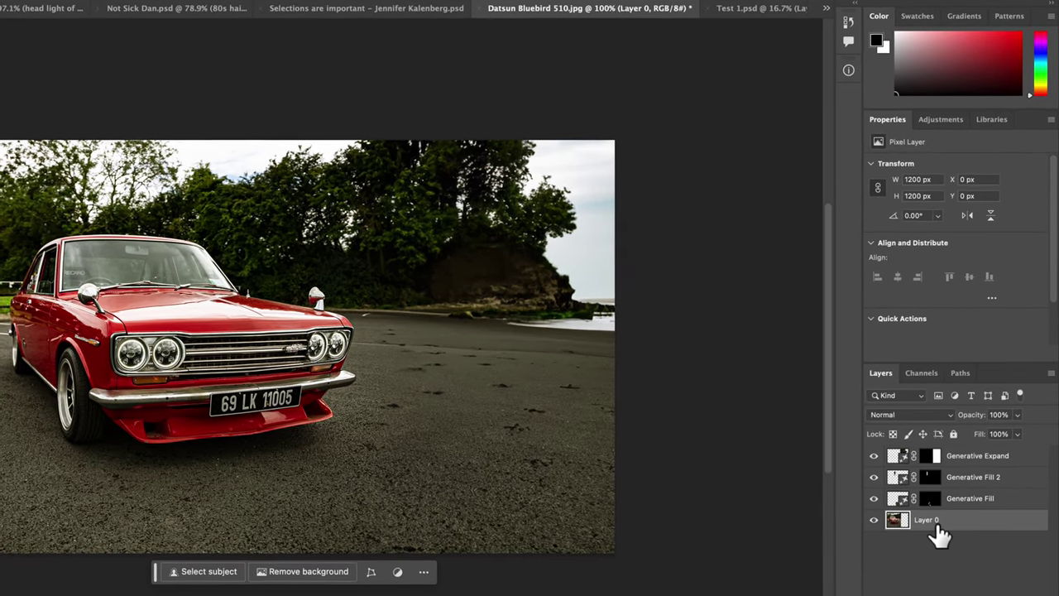
Select the car as the subject and generate a 'Cyberpunk' fill over it.
{"action": "left_click", "coordinate": [192, 576]}
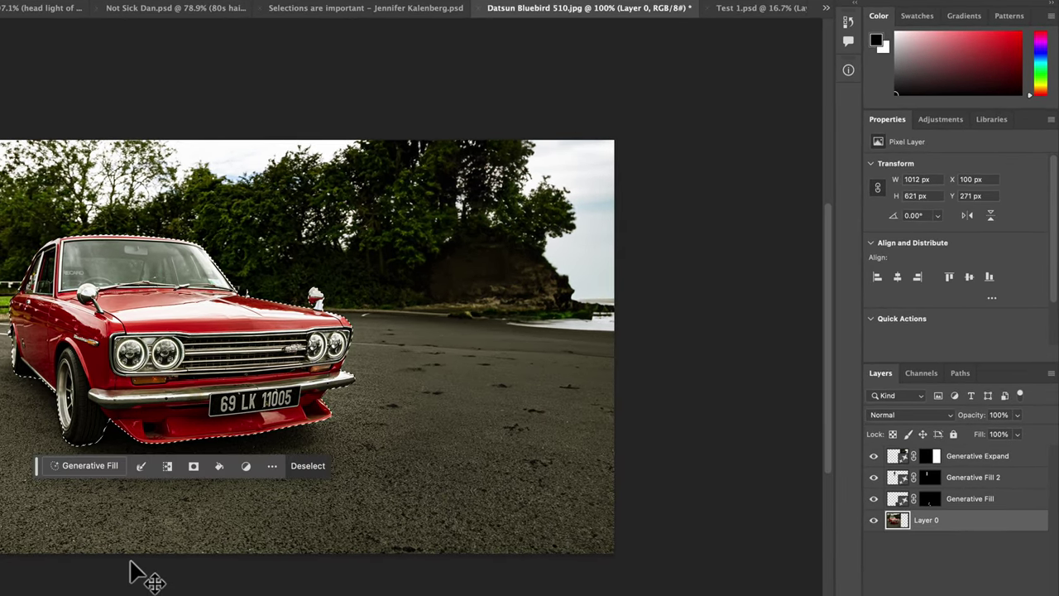
{"action": "left_click", "coordinate": [86, 466]}
{"action": "type", "text": "Cyberpunk"}
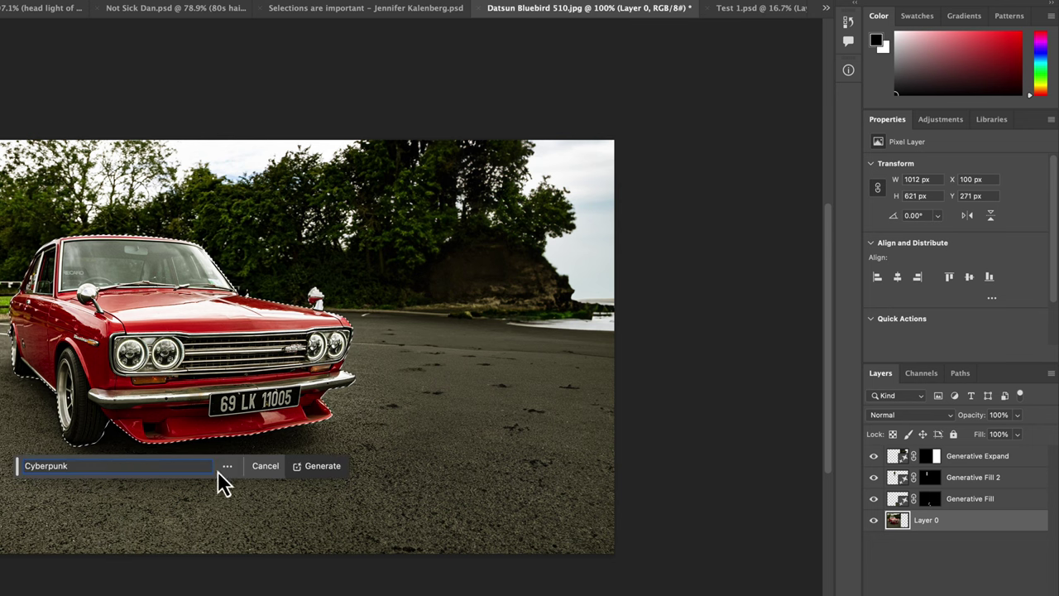
{"action": "left_click", "coordinate": [322, 468]}
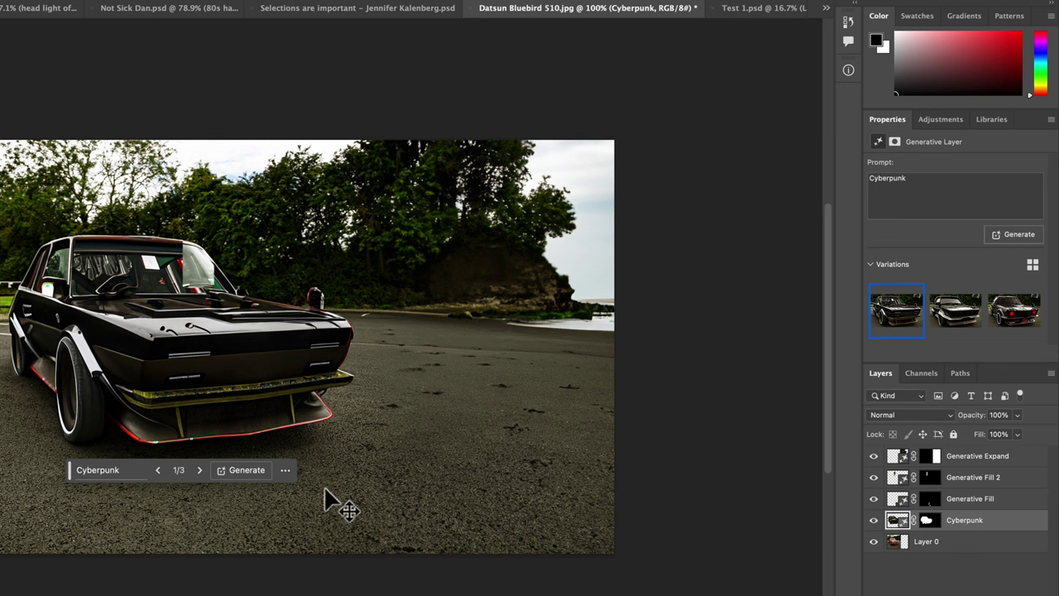
Compare the three Cyberpunk variations, then hide that layer and select Layer 0.
{"action": "left_click", "coordinate": [961, 320]}
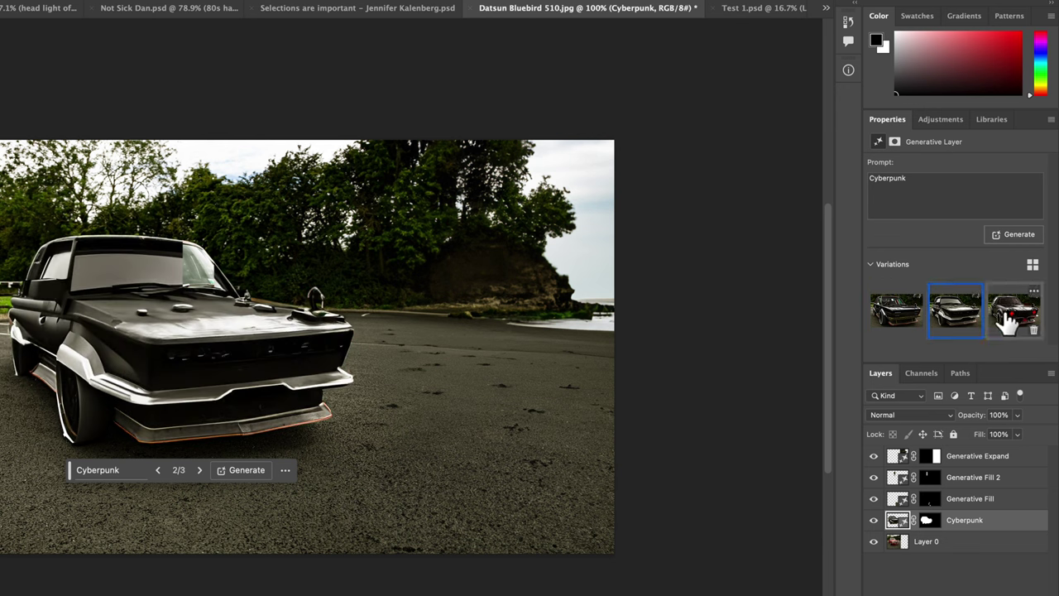
{"action": "left_click", "coordinate": [1006, 318]}
{"action": "left_click", "coordinate": [956, 319]}
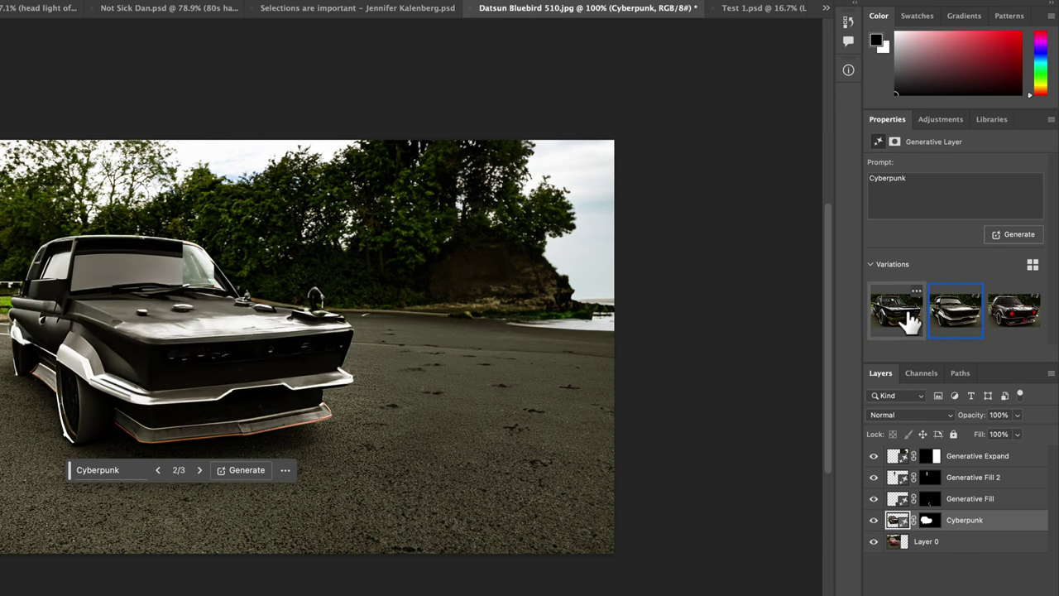
{"action": "left_click", "coordinate": [908, 320]}
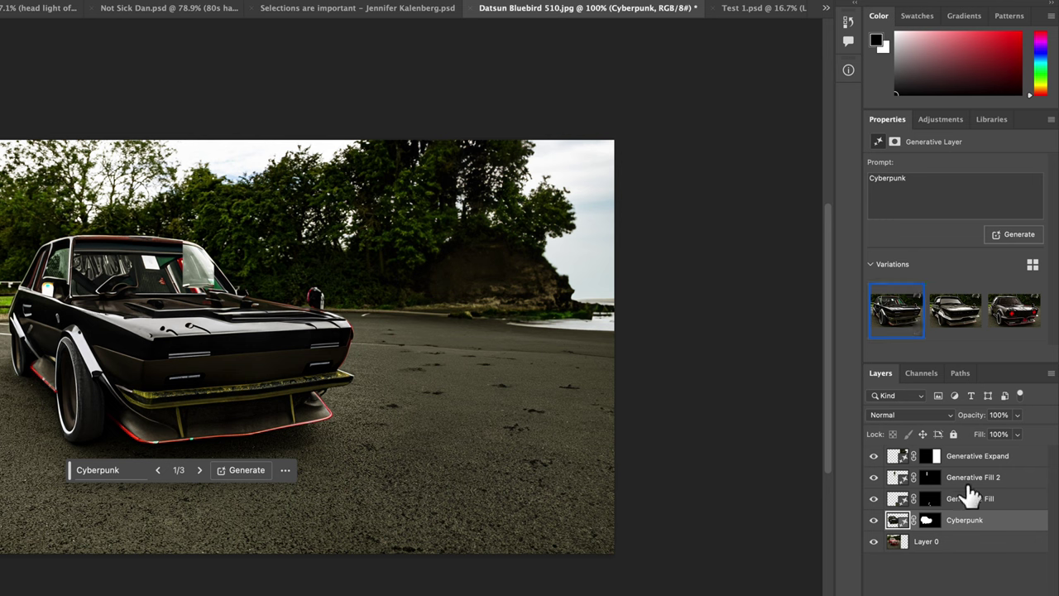
{"action": "left_click", "coordinate": [874, 520]}
{"action": "left_click", "coordinate": [931, 543]}
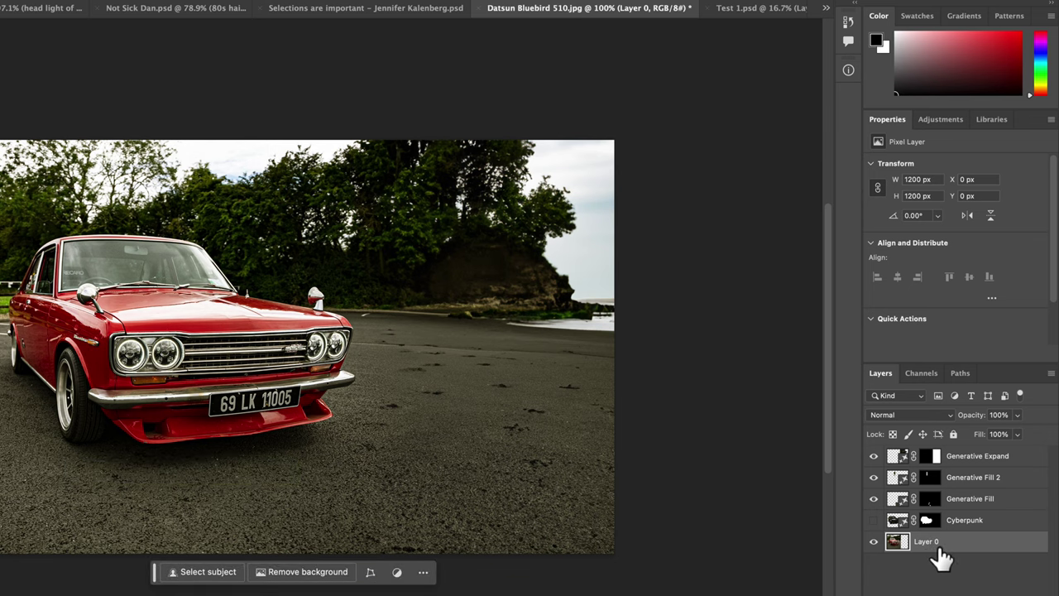
Select the car, paint over it at 50% in Quick Mask, and convert back to a selection.
{"action": "left_click", "coordinate": [205, 572]}
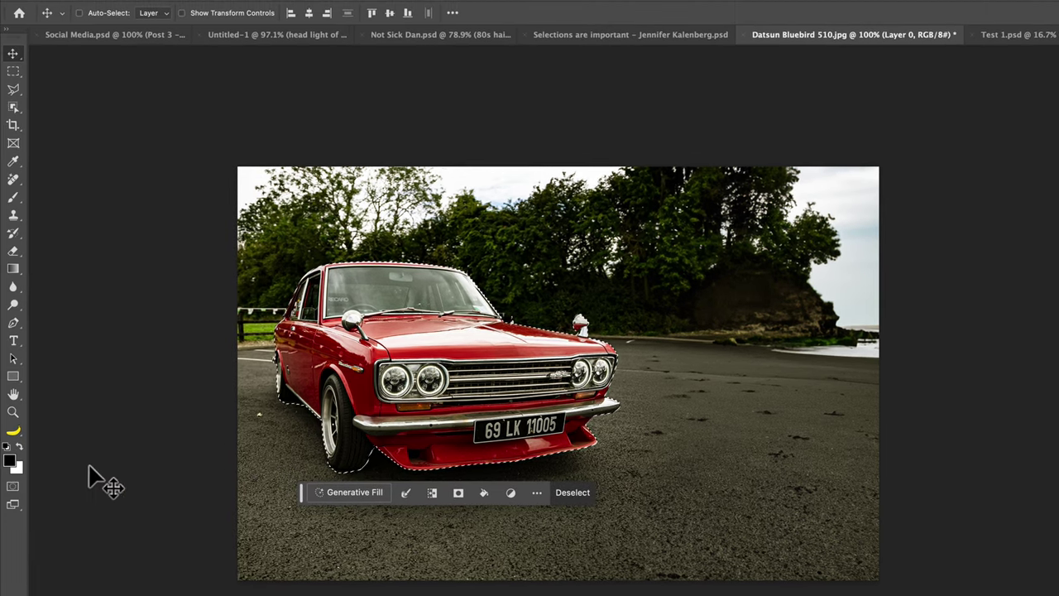
{"action": "left_click", "coordinate": [15, 489]}
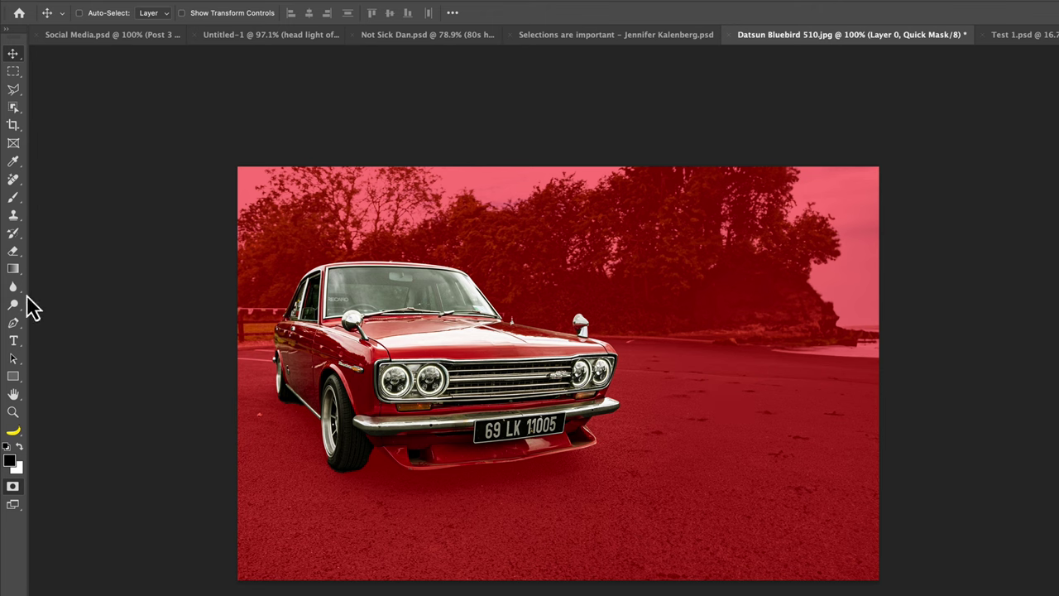
{"action": "left_click", "coordinate": [13, 201]}
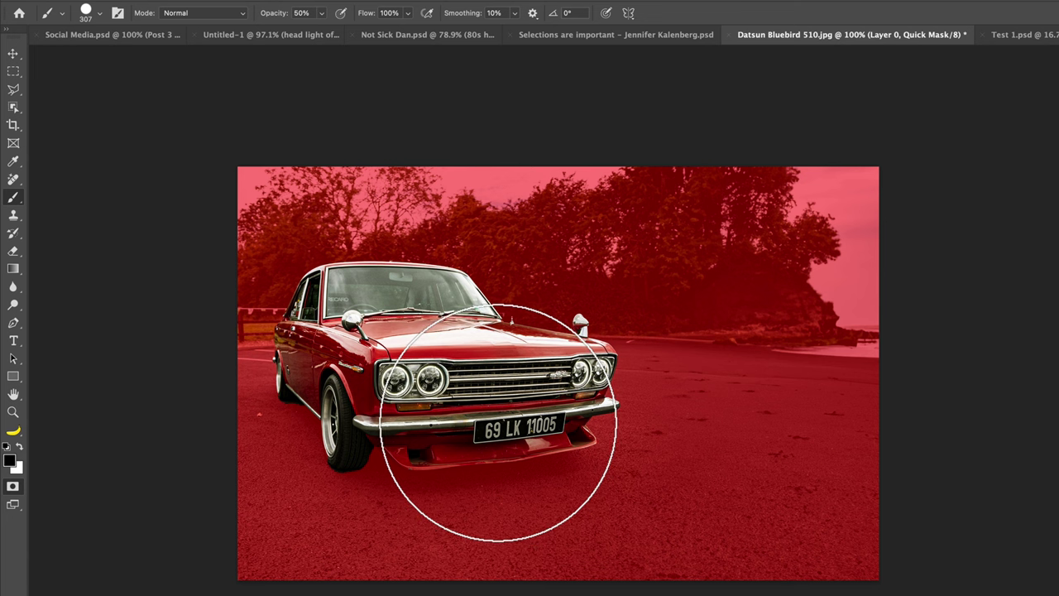
{"action": "mouse_move", "coordinate": [498, 422]}
{"action": "left_mouse_down"}
{"action": "mouse_move", "coordinate": [457, 422]}
{"action": "mouse_move", "coordinate": [573, 423]}
{"action": "mouse_move", "coordinate": [535, 422]}
{"action": "left_mouse_up"}
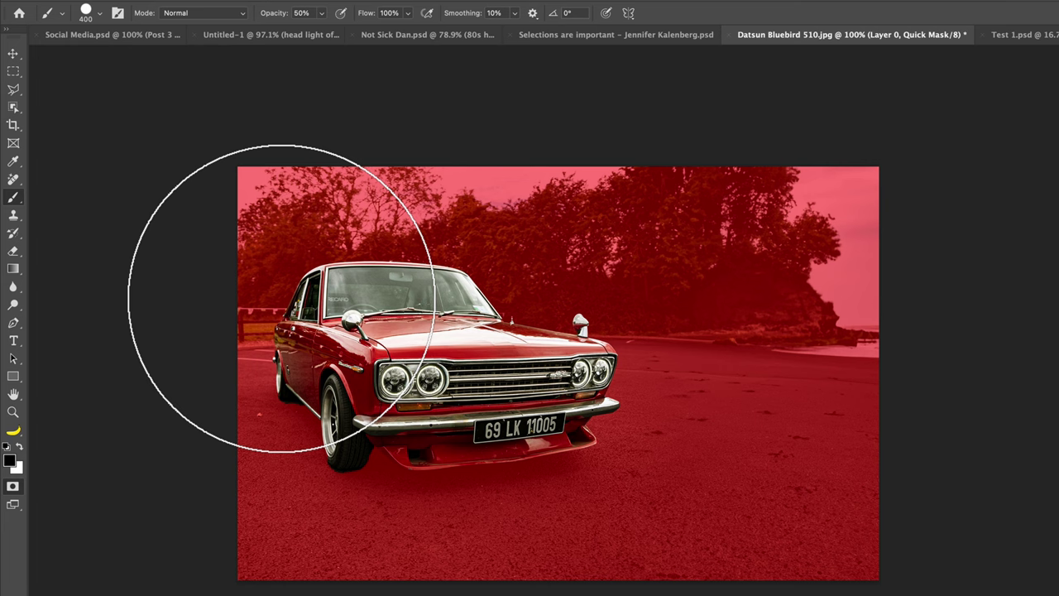
{"action": "mouse_move", "coordinate": [280, 298]}
{"action": "left_mouse_down"}
{"action": "mouse_move", "coordinate": [316, 310]}
{"action": "mouse_move", "coordinate": [601, 286]}
{"action": "mouse_move", "coordinate": [259, 357]}
{"action": "left_mouse_up"}
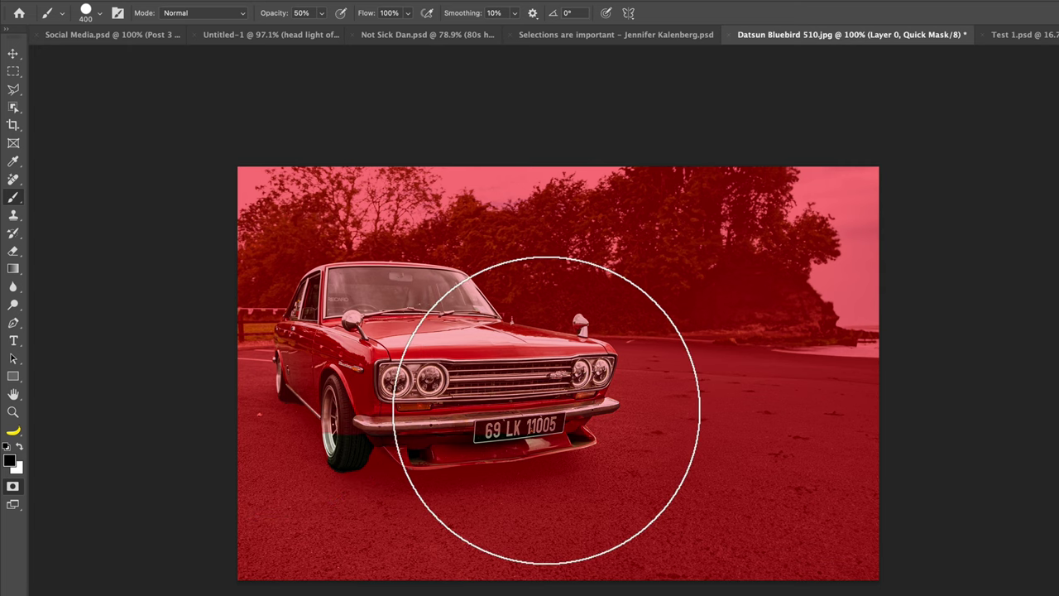
{"action": "left_click", "coordinate": [13, 488]}
{"action": "left_click", "coordinate": [662, 258]}
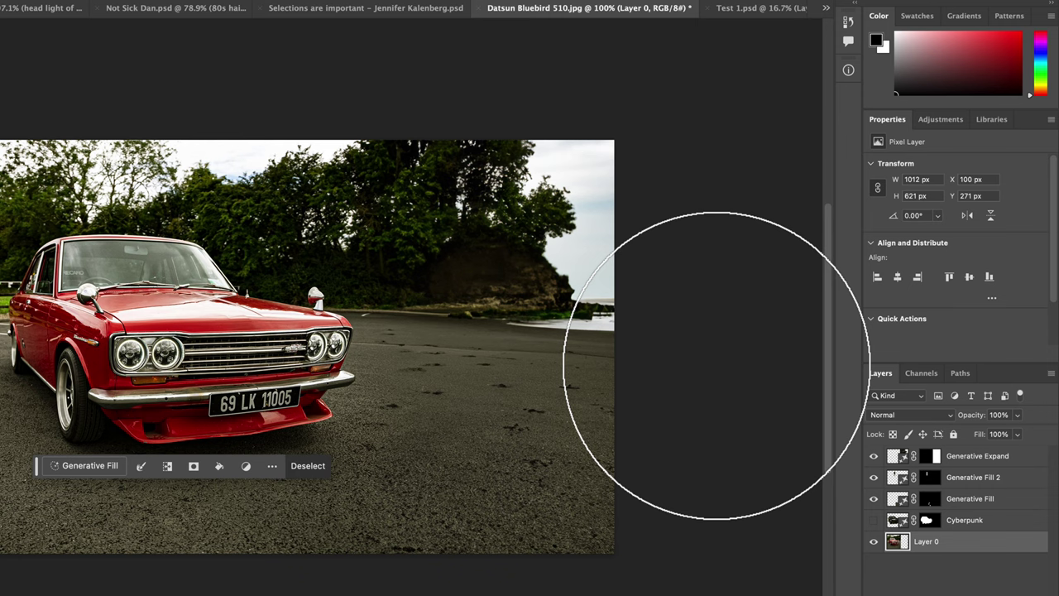
Generate a 'cyberpunk' fill on the half-strength car selection.
{"action": "left_click", "coordinate": [93, 465]}
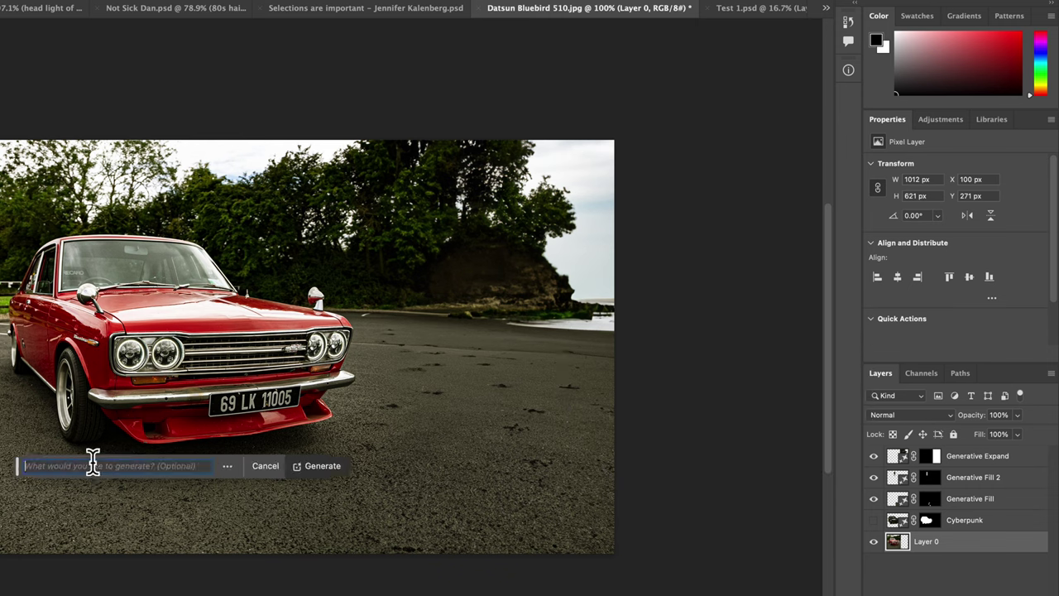
{"action": "type", "text": "cybve"}
{"action": "key", "text": "BackSpace"}
{"action": "key", "text": "BackSpace"}
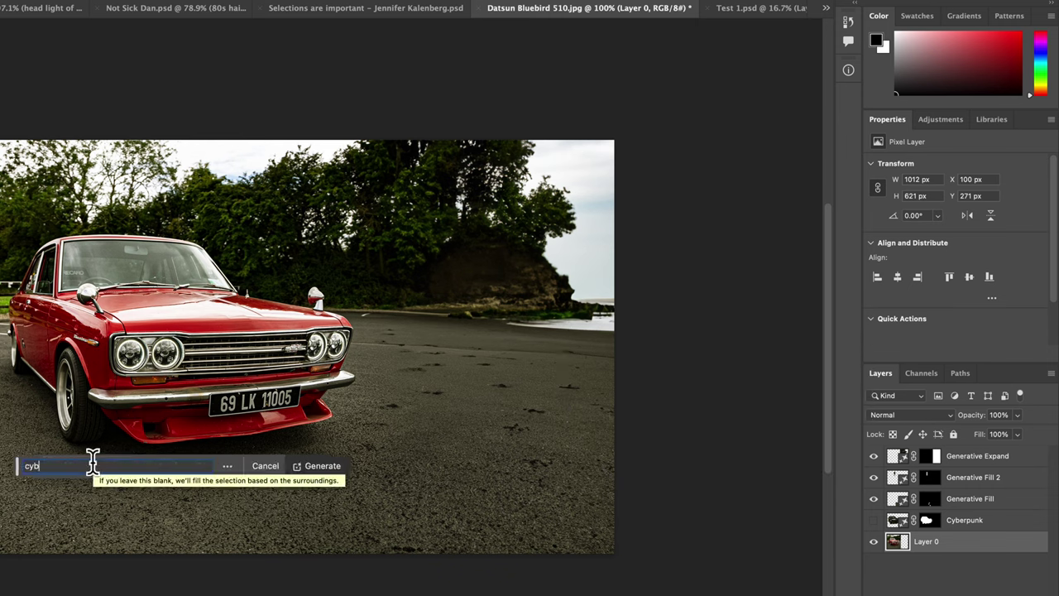
{"action": "type", "text": "erpunk"}
{"action": "left_click", "coordinate": [323, 465]}
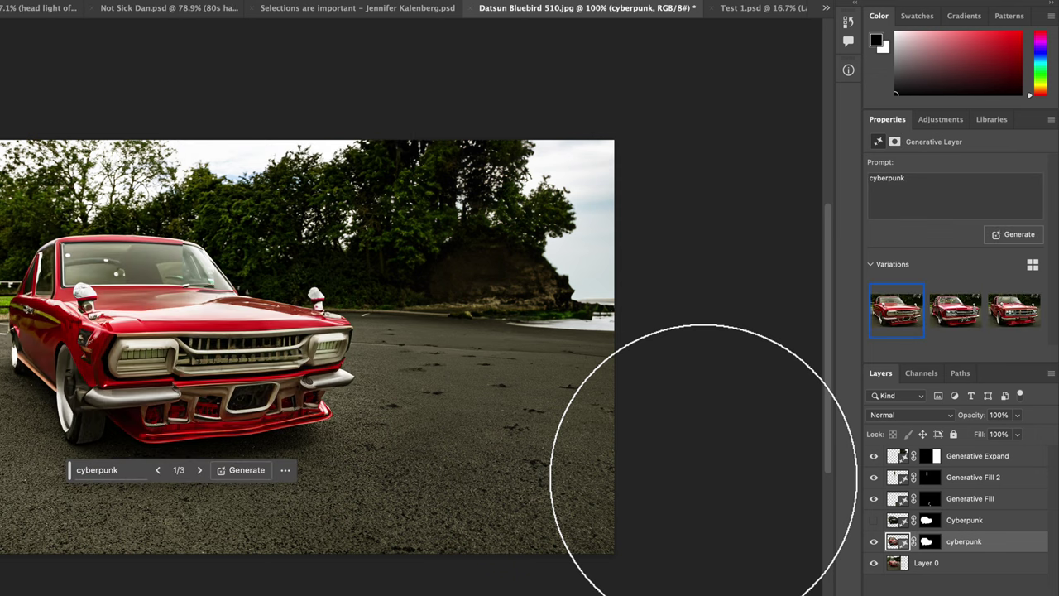
Compare the three cyberpunk car variations against the red car and keep variation 2.
{"action": "left_click", "coordinate": [952, 315]}
{"action": "left_click", "coordinate": [1014, 318]}
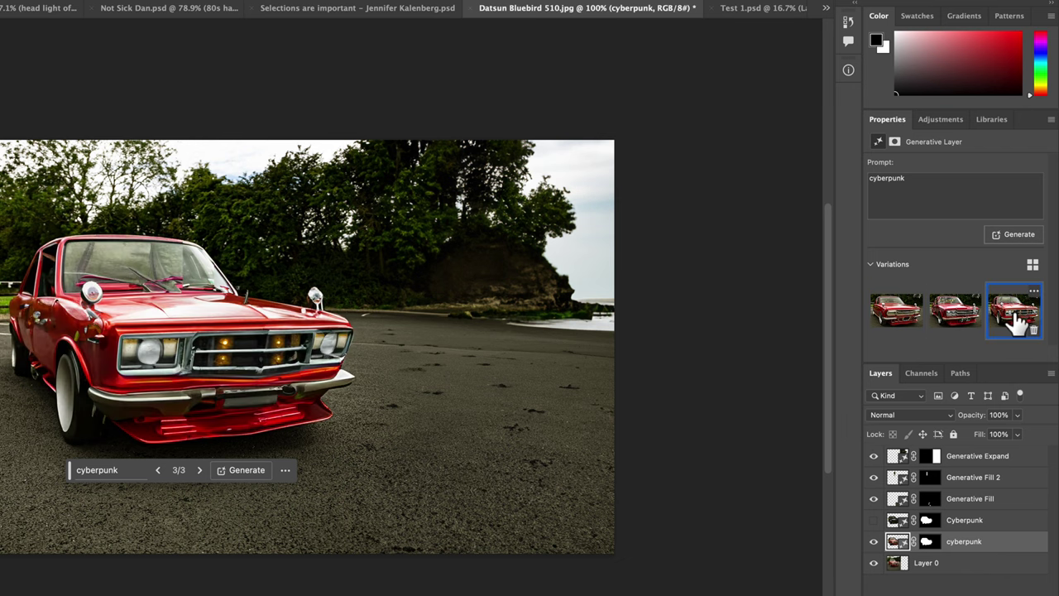
{"action": "left_click", "coordinate": [951, 323]}
{"action": "left_click", "coordinate": [874, 521]}
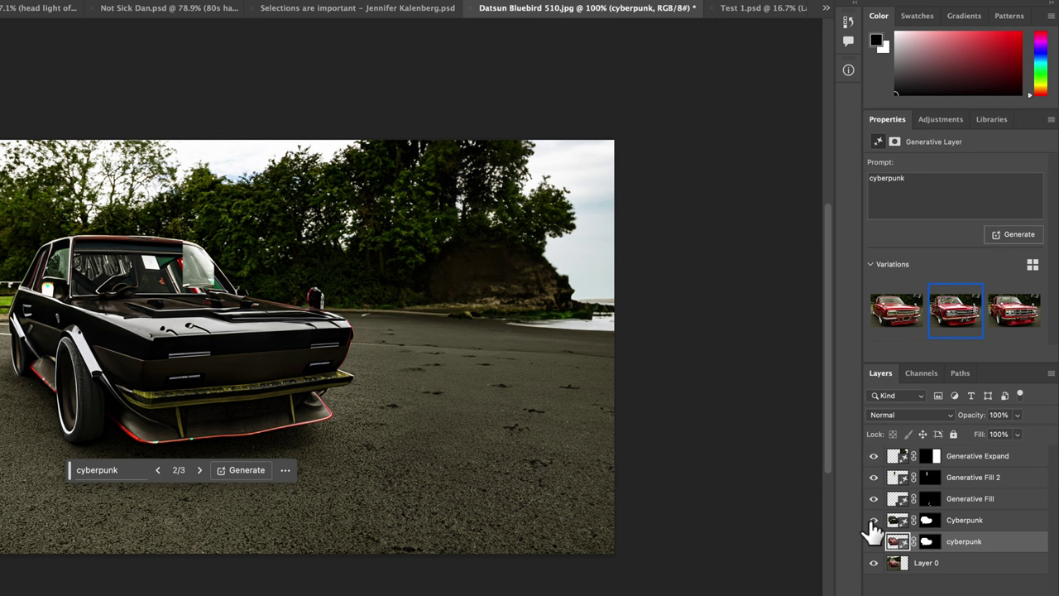
{"action": "left_click", "coordinate": [873, 520]}
{"action": "left_click", "coordinate": [905, 315]}
{"action": "left_click", "coordinate": [1015, 317]}
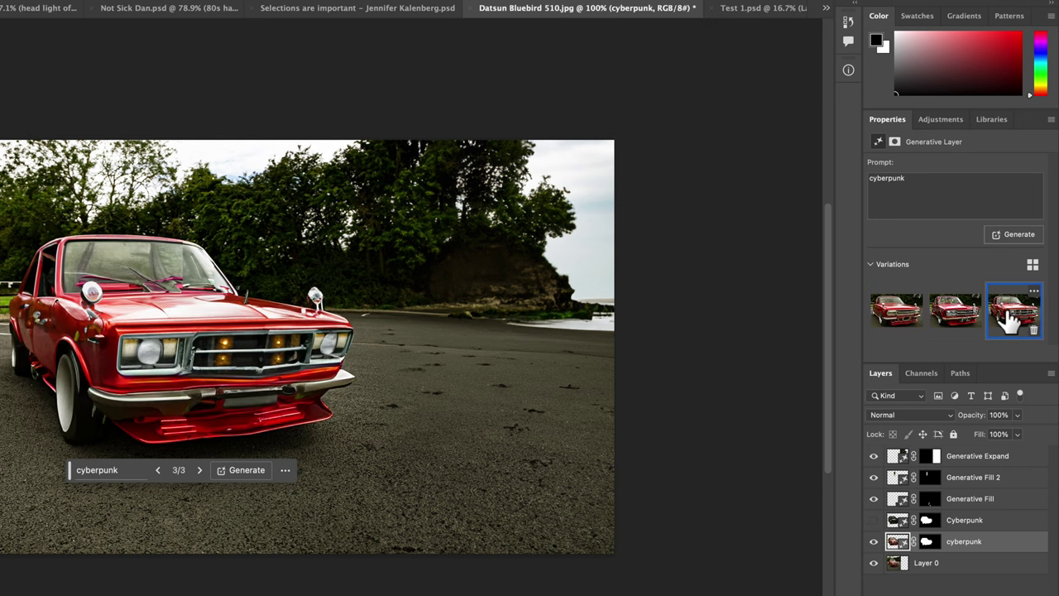
{"action": "left_click", "coordinate": [960, 323]}
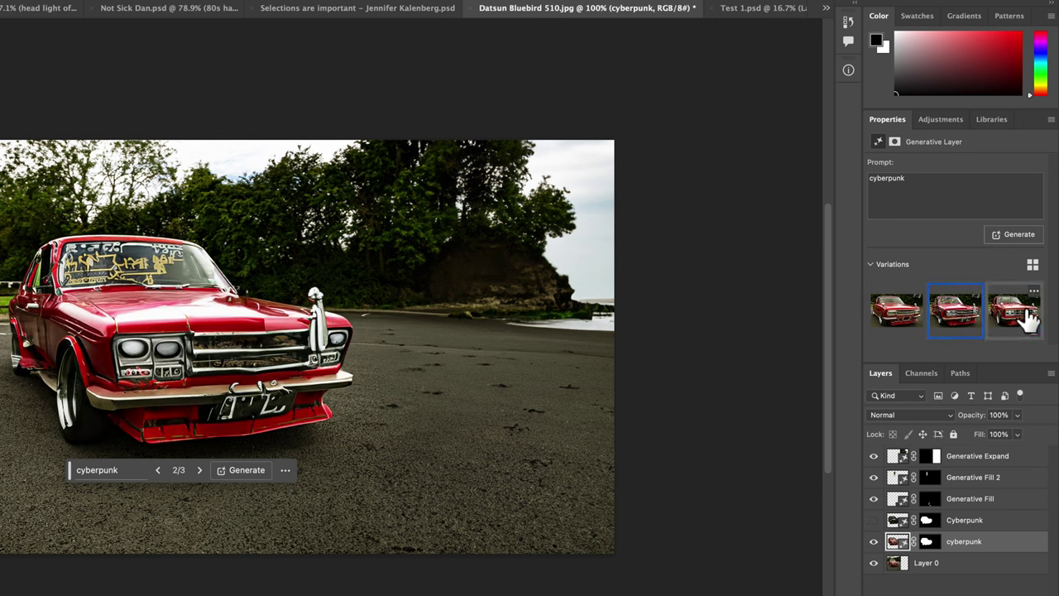
{"action": "left_click", "coordinate": [1029, 323]}
{"action": "left_click", "coordinate": [948, 325]}
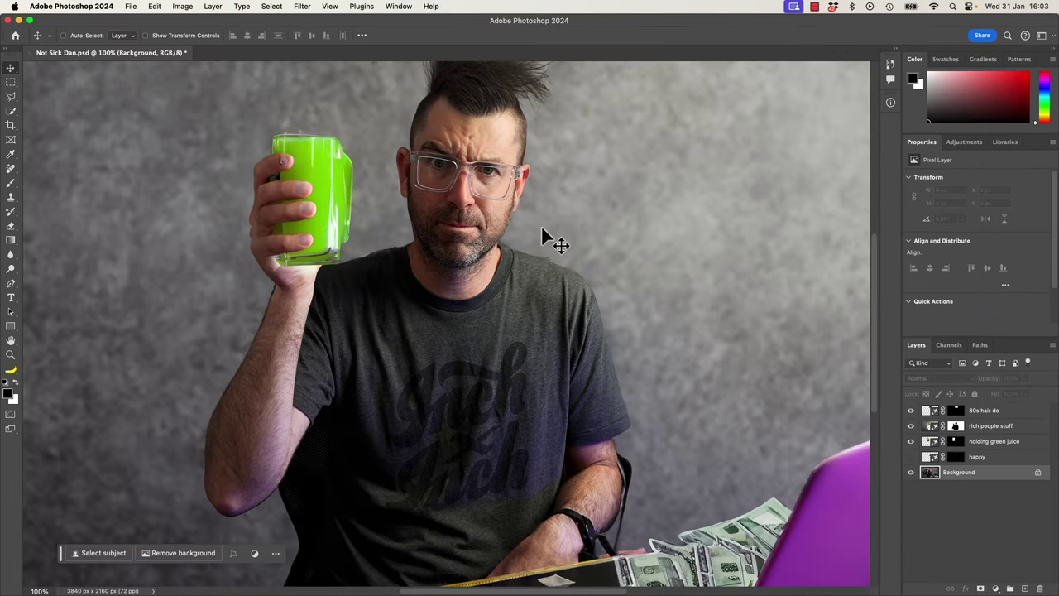
Outline the chin, jaw and neck with the Polygonal Lasso.
{"action": "key", "text": "l"}
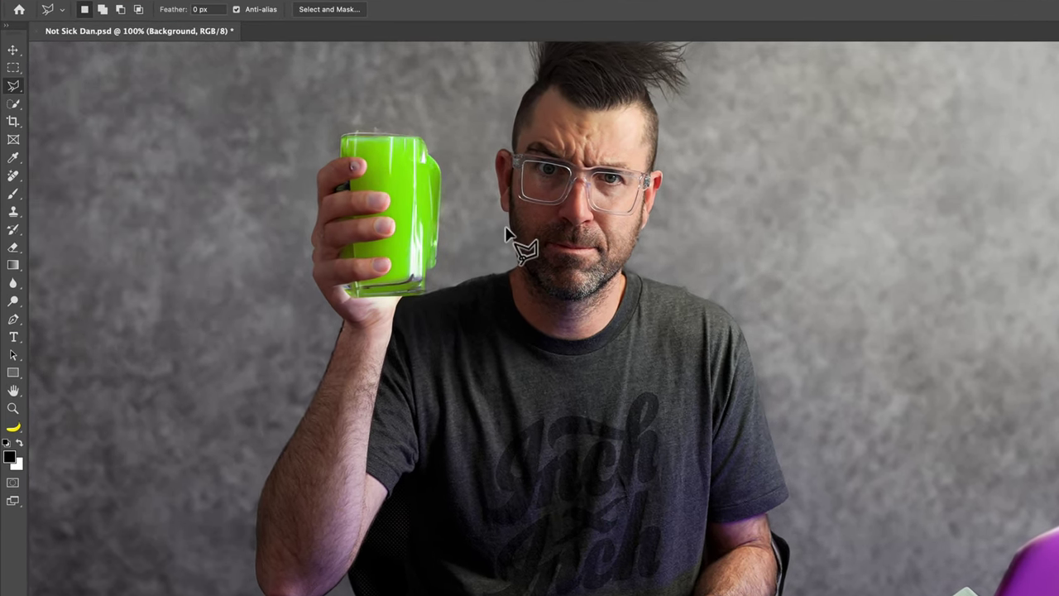
{"action": "left_click", "coordinate": [512, 207]}
{"action": "left_click", "coordinate": [544, 261]}
{"action": "left_click", "coordinate": [642, 220]}
{"action": "left_click", "coordinate": [642, 273]}
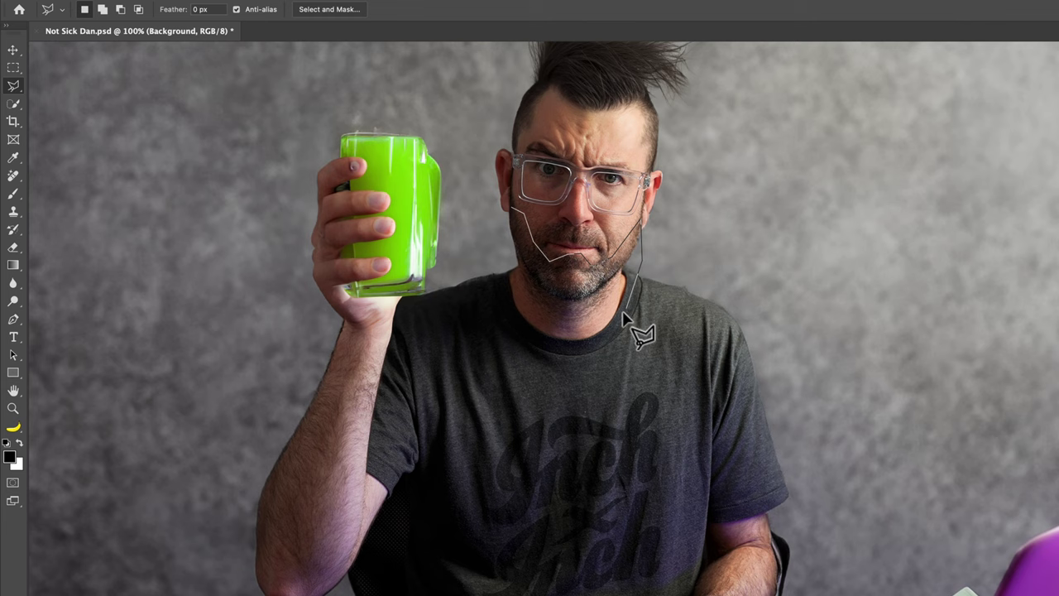
{"action": "left_click", "coordinate": [579, 350]}
{"action": "left_click", "coordinate": [503, 350]}
{"action": "left_click", "coordinate": [510, 206]}
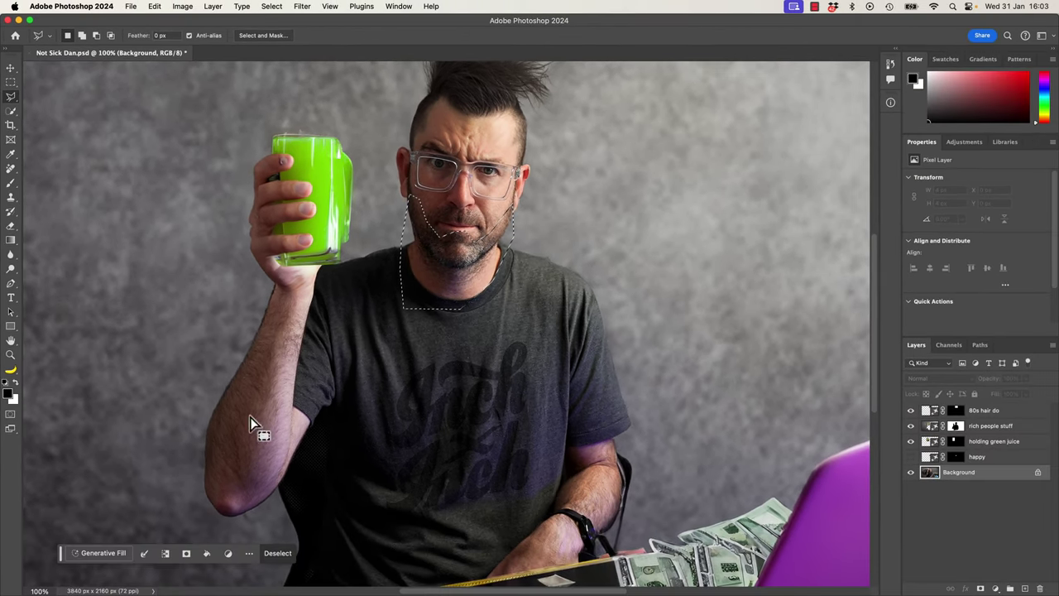
Save the chin selection as 'Beard'.
{"action": "left_click", "coordinate": [273, 6]}
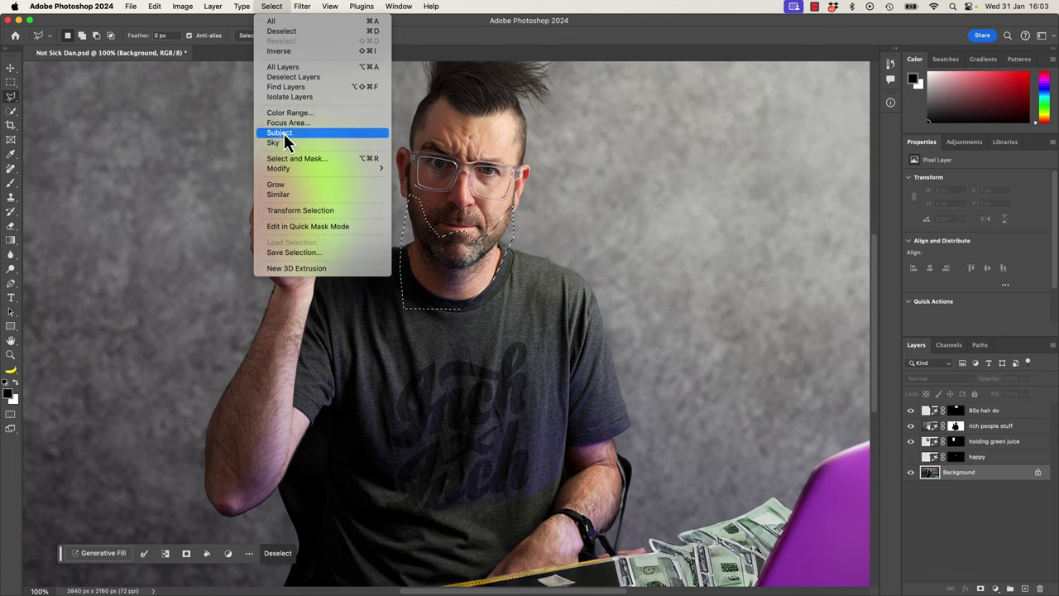
{"action": "left_click", "coordinate": [280, 252]}
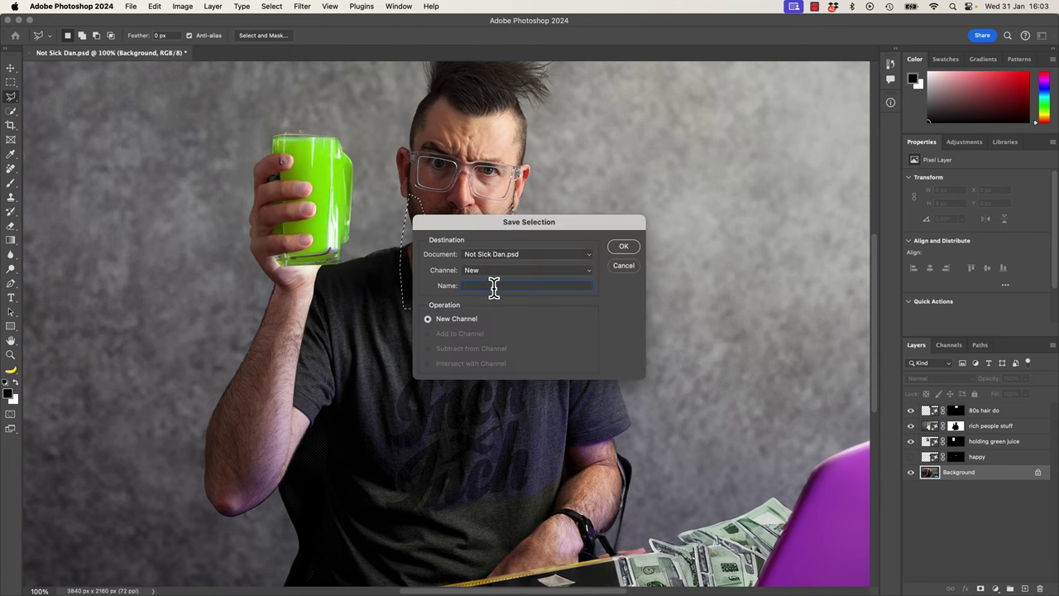
{"action": "key", "text": "Return"}
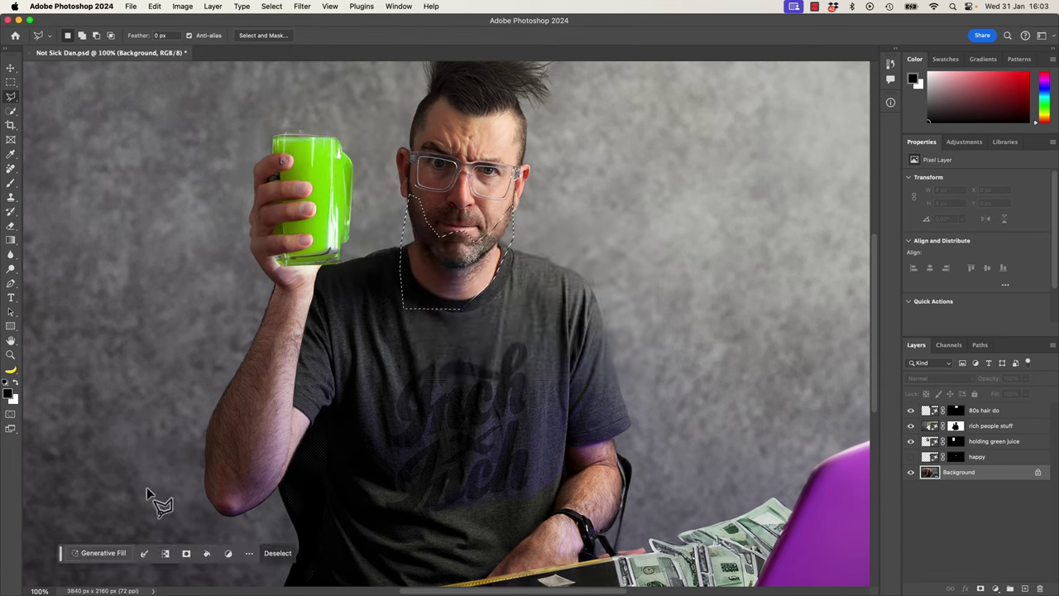
Generate a 'beard' fill on the chin and keep the second of three variations.
{"action": "left_click", "coordinate": [113, 551]}
{"action": "type", "text": "bea"}
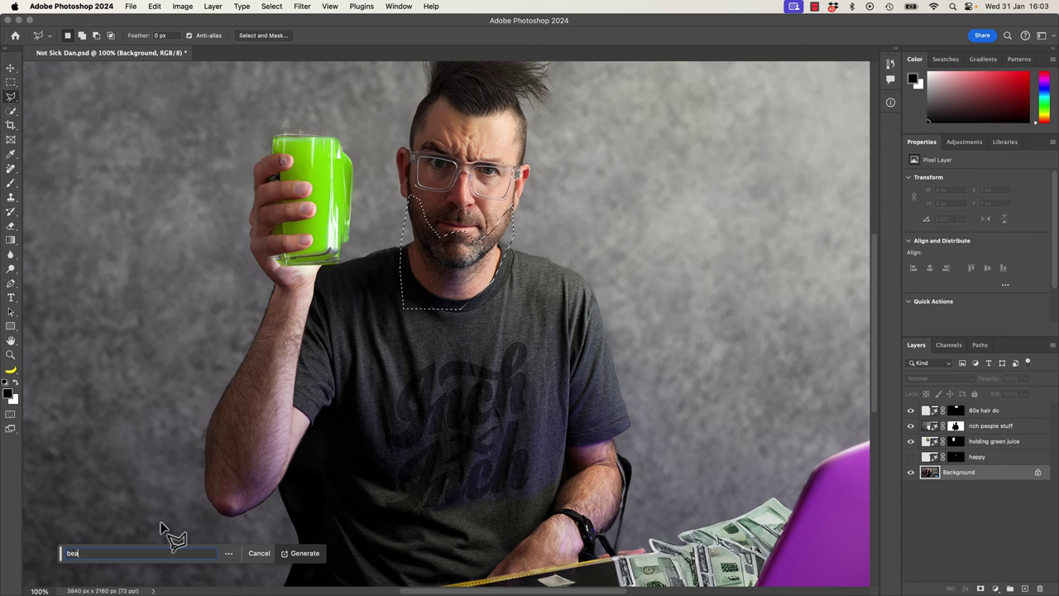
{"action": "type", "text": "rd"}
{"action": "key", "text": "Return"}
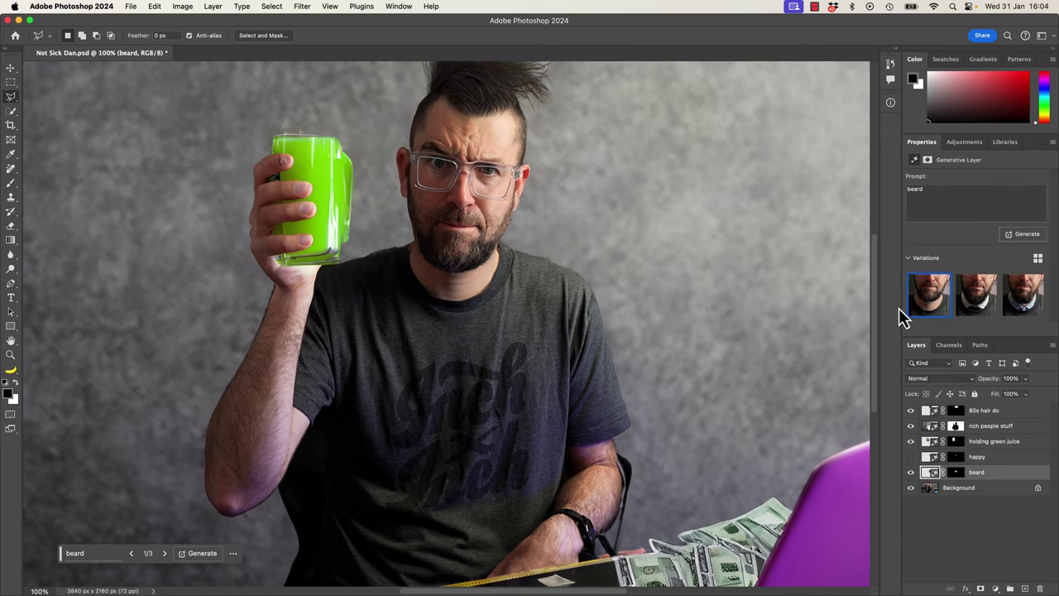
{"action": "left_click", "coordinate": [976, 296]}
{"action": "left_click", "coordinate": [1011, 305]}
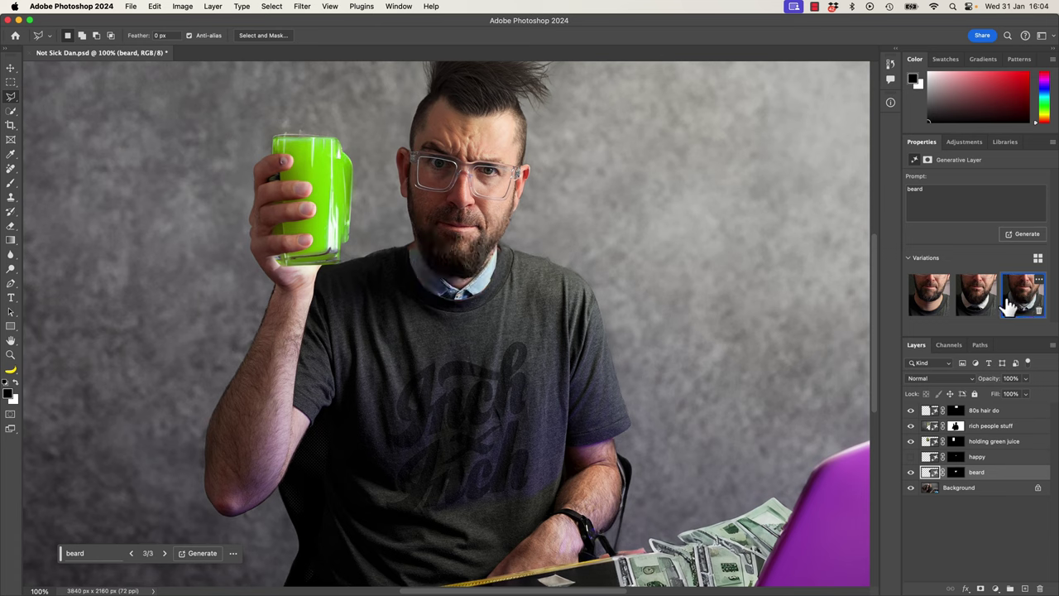
{"action": "left_click", "coordinate": [989, 306]}
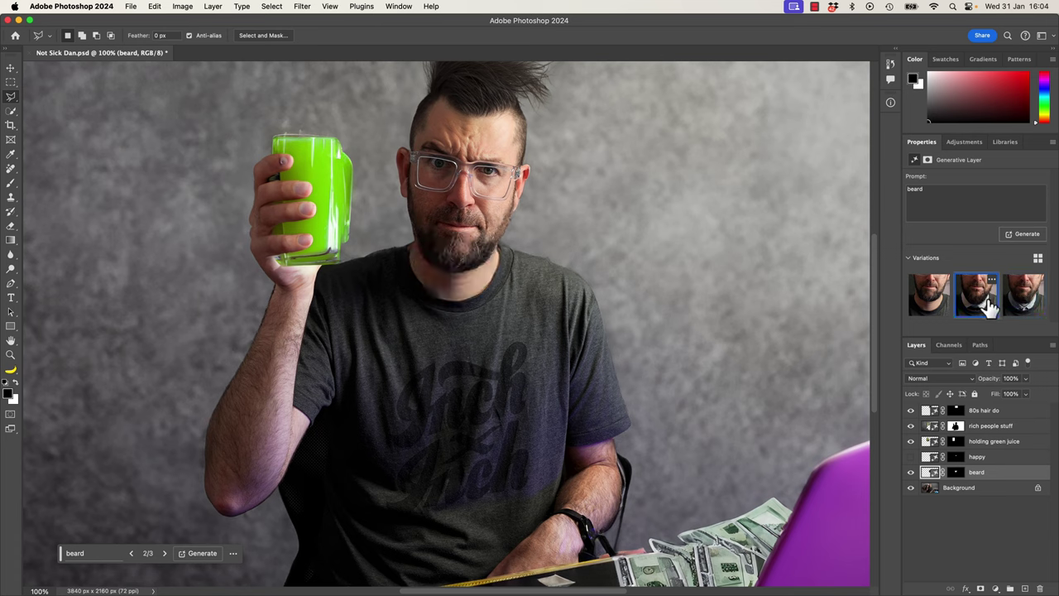
Hide the beard layer and reload the saved 'Beard' selection channel.
{"action": "left_click", "coordinate": [912, 472]}
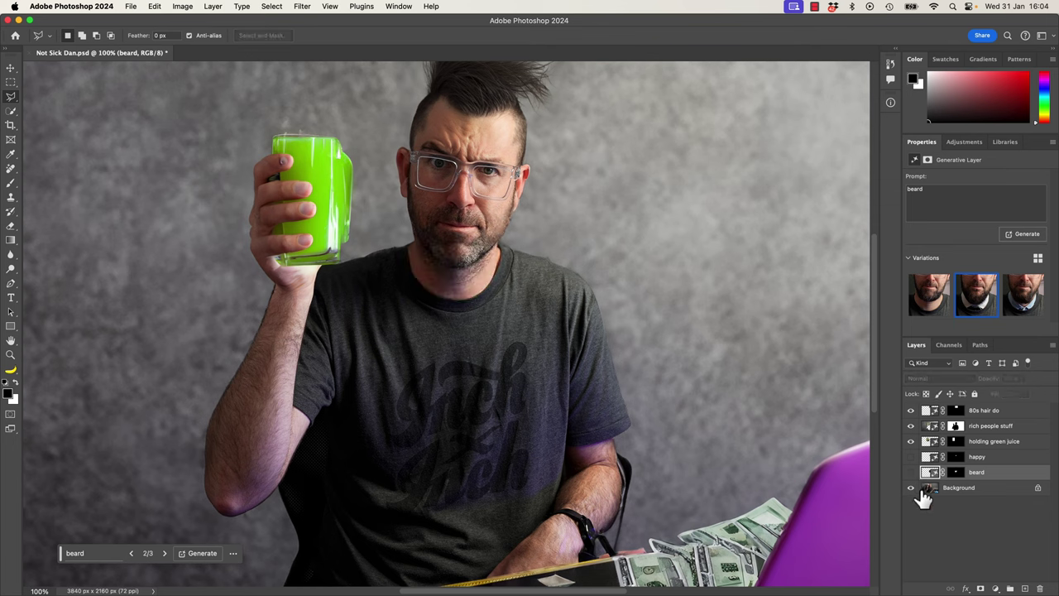
{"action": "left_click", "coordinate": [271, 7]}
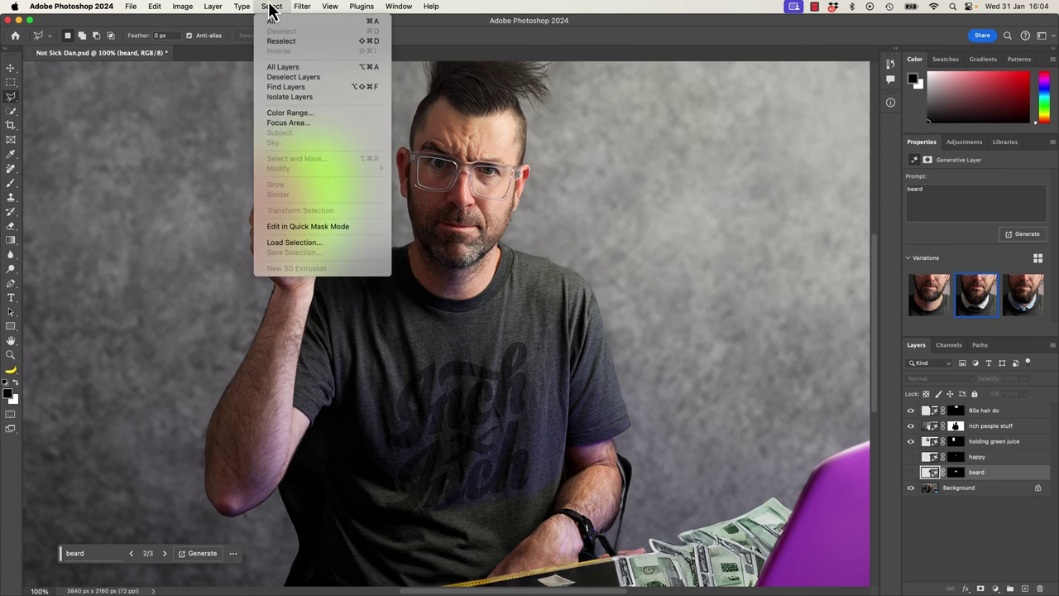
{"action": "left_click", "coordinate": [303, 243]}
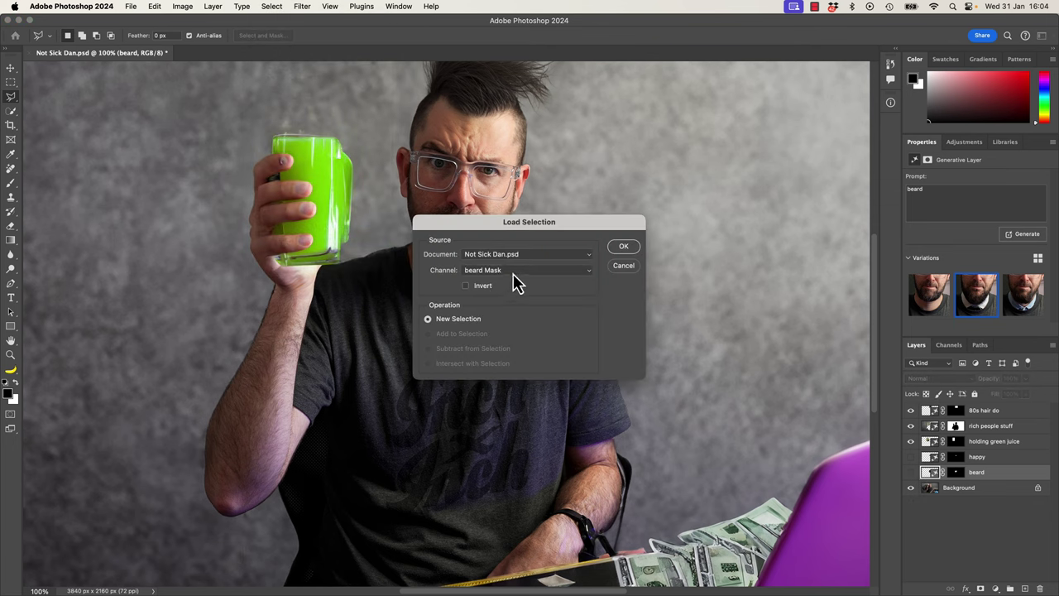
{"action": "left_click", "coordinate": [513, 274]}
{"action": "left_click", "coordinate": [474, 302]}
{"action": "left_click", "coordinate": [623, 245]}
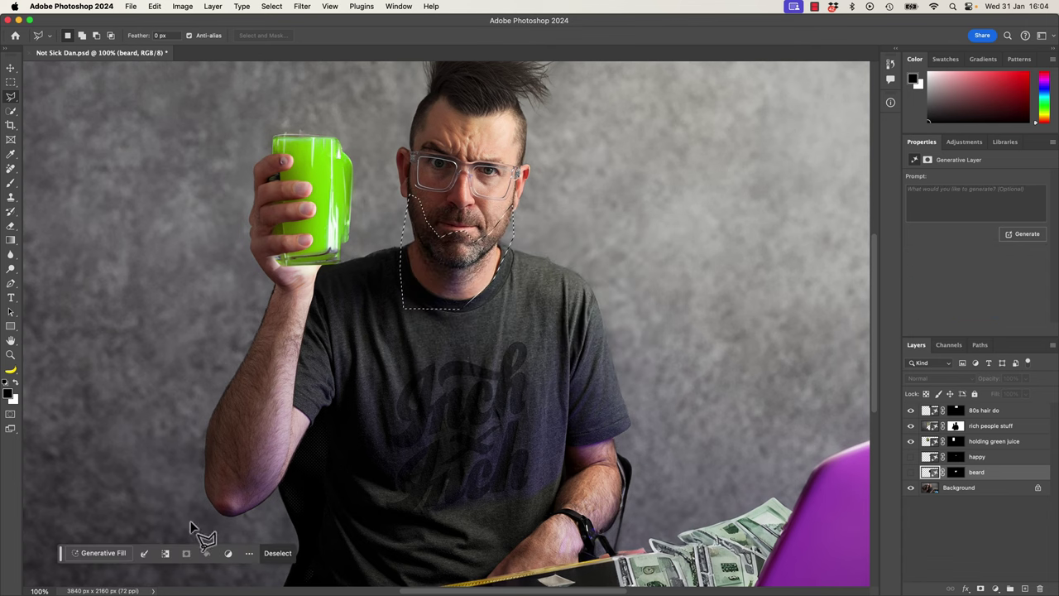
Brush over the selection at 50% in Quick Mask and convert it back to a partial selection.
{"action": "left_click", "coordinate": [9, 415]}
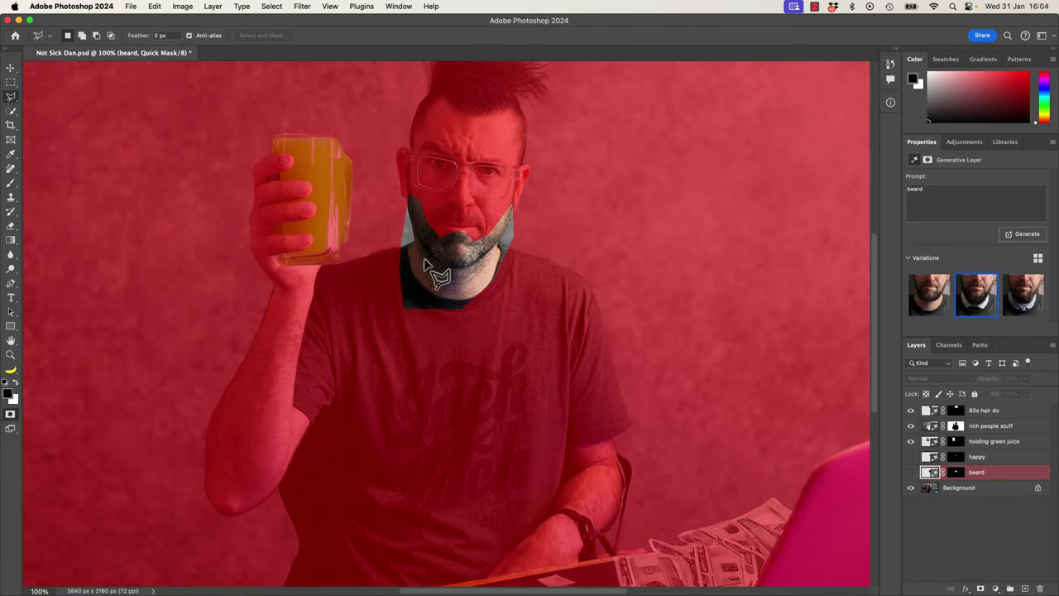
{"action": "key", "text": "b"}
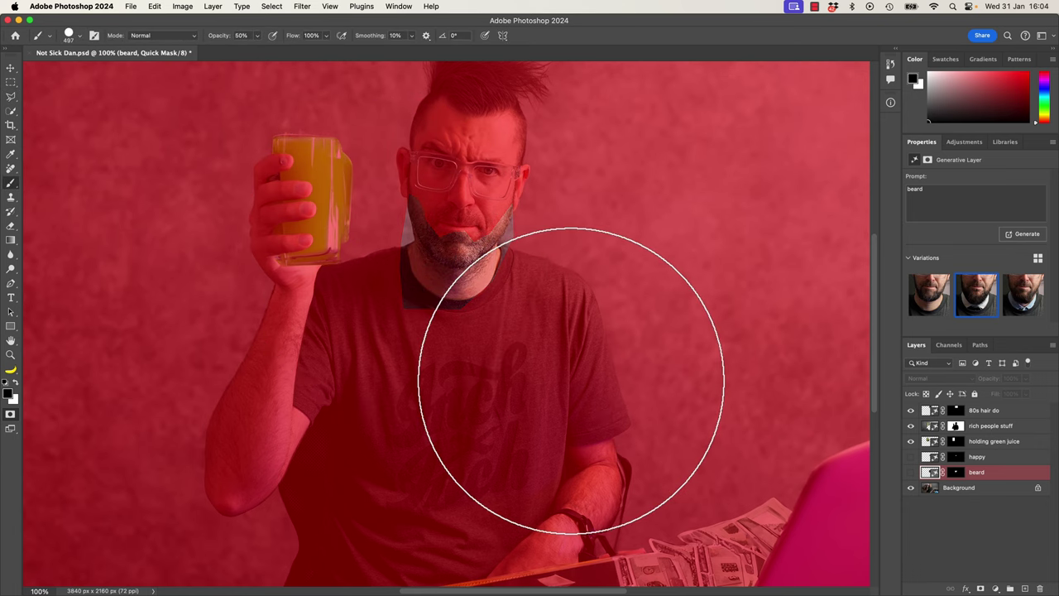
{"action": "left_click", "coordinate": [10, 414]}
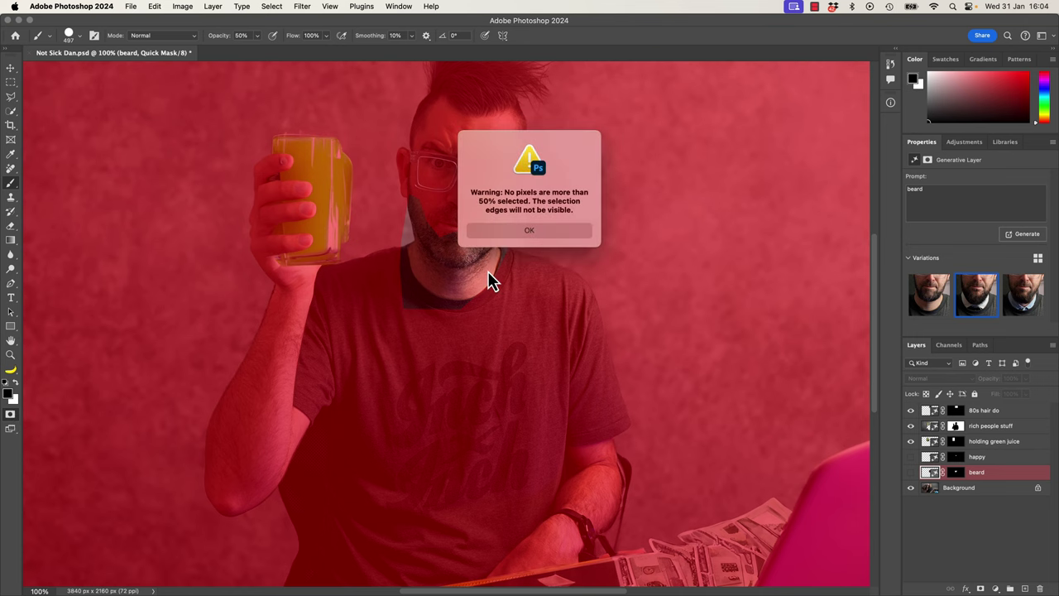
{"action": "left_click", "coordinate": [543, 230]}
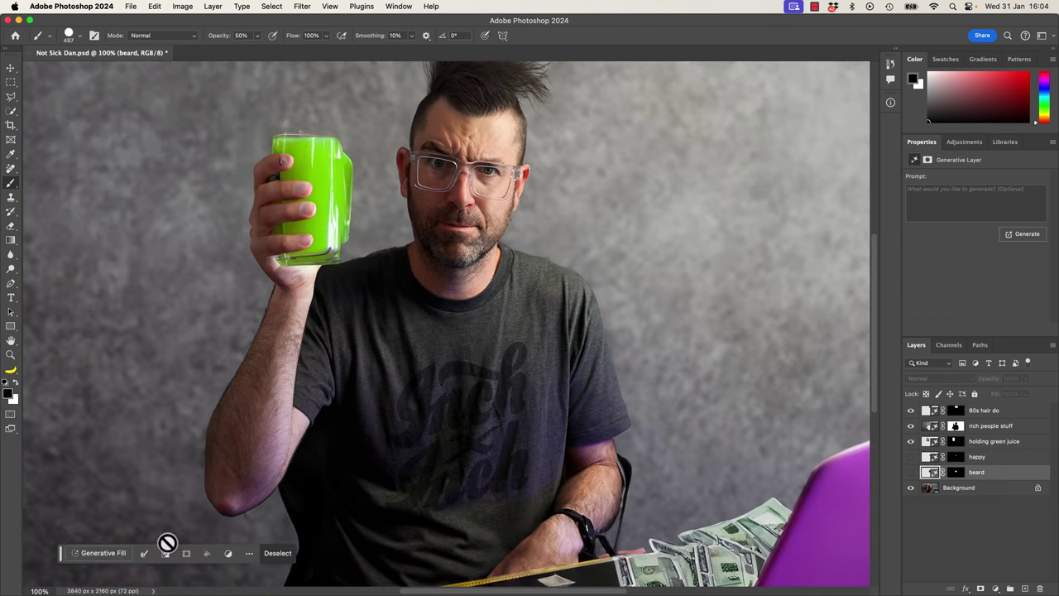
Generate a new beard fill from the prompt 'bea' and preview its variations.
{"action": "left_click", "coordinate": [113, 556]}
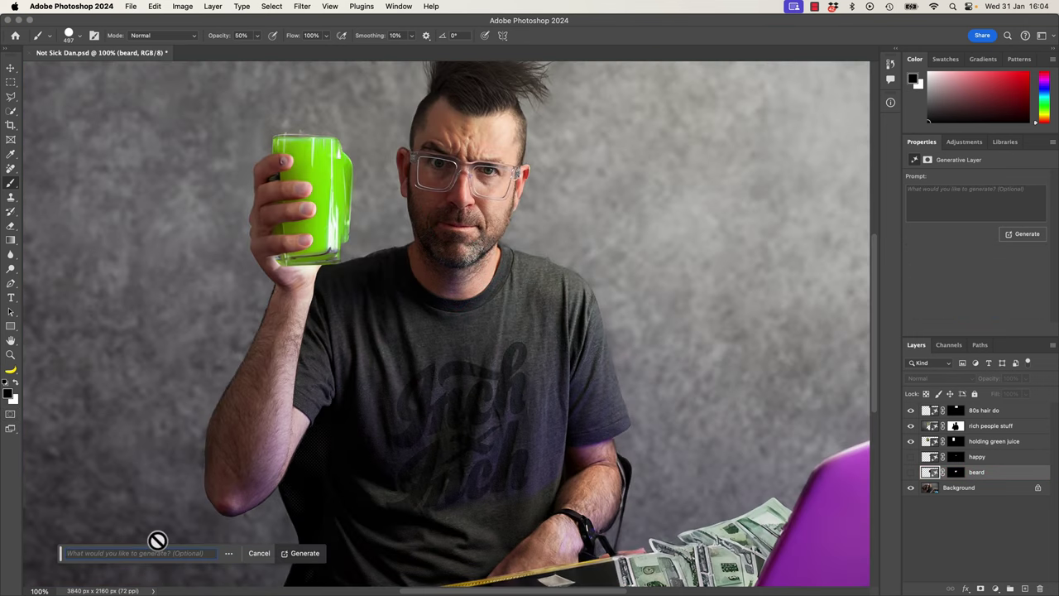
{"action": "type", "text": "beard"}
{"action": "key", "text": "Return"}
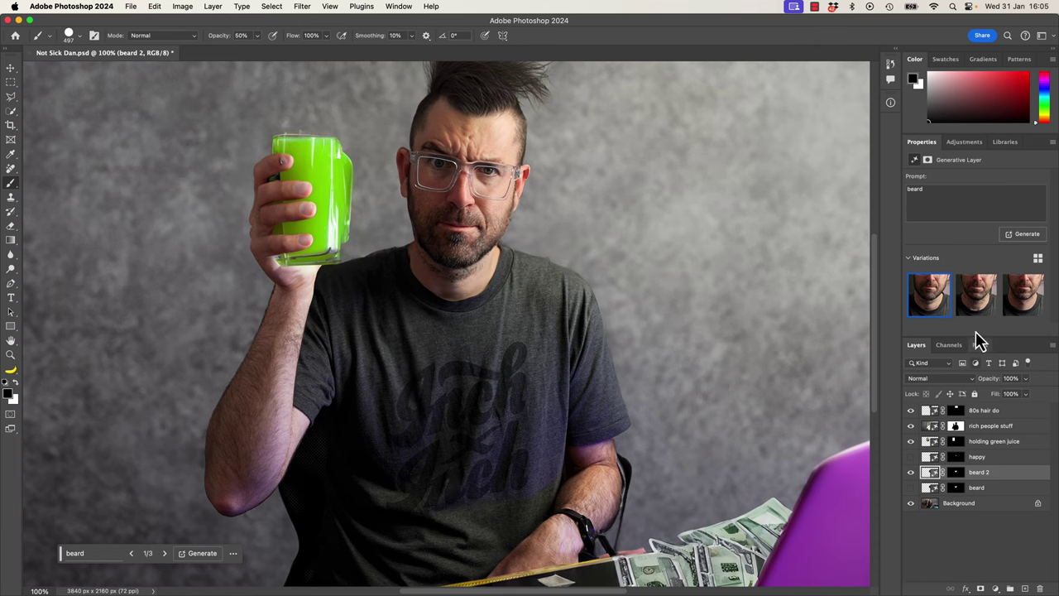
{"action": "left_click", "coordinate": [976, 302]}
{"action": "left_click", "coordinate": [1024, 298]}
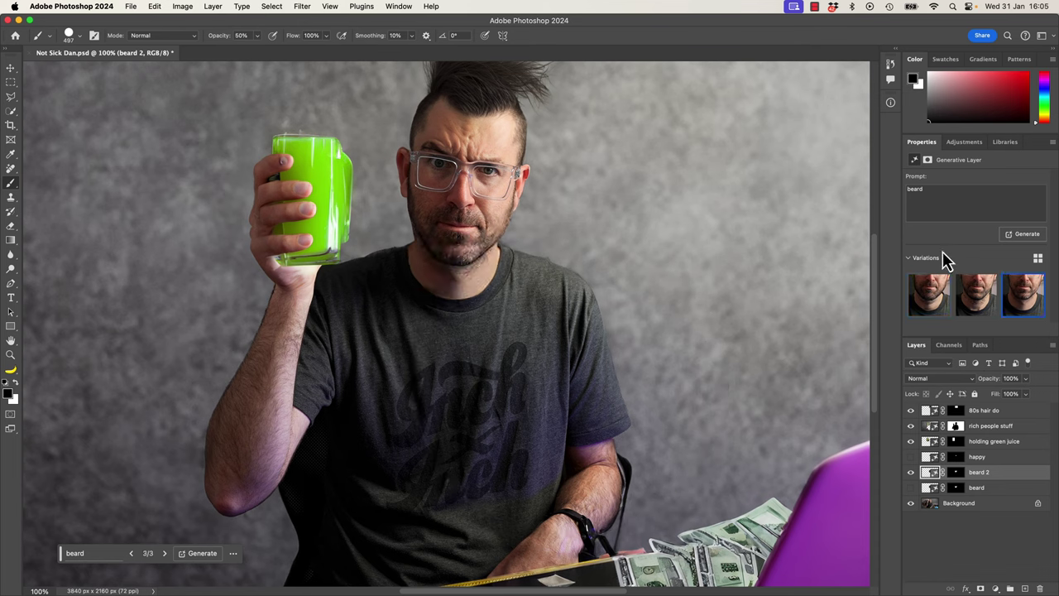
Generate more beard variations, keep the grey second one, and delete the fifth.
{"action": "left_click", "coordinate": [1026, 234]}
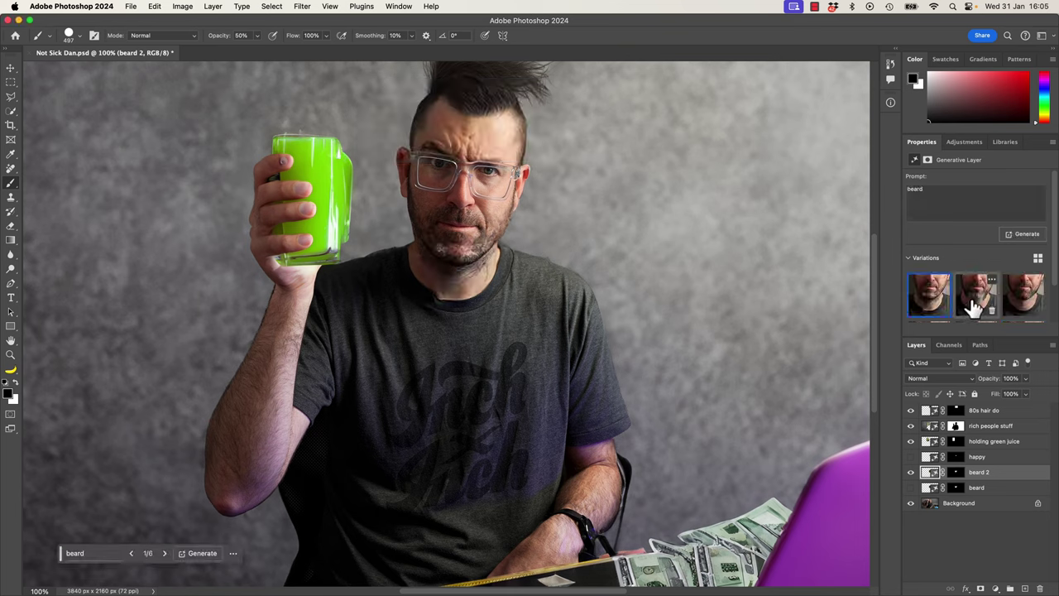
{"action": "left_click", "coordinate": [968, 303]}
{"action": "left_click", "coordinate": [1020, 307]}
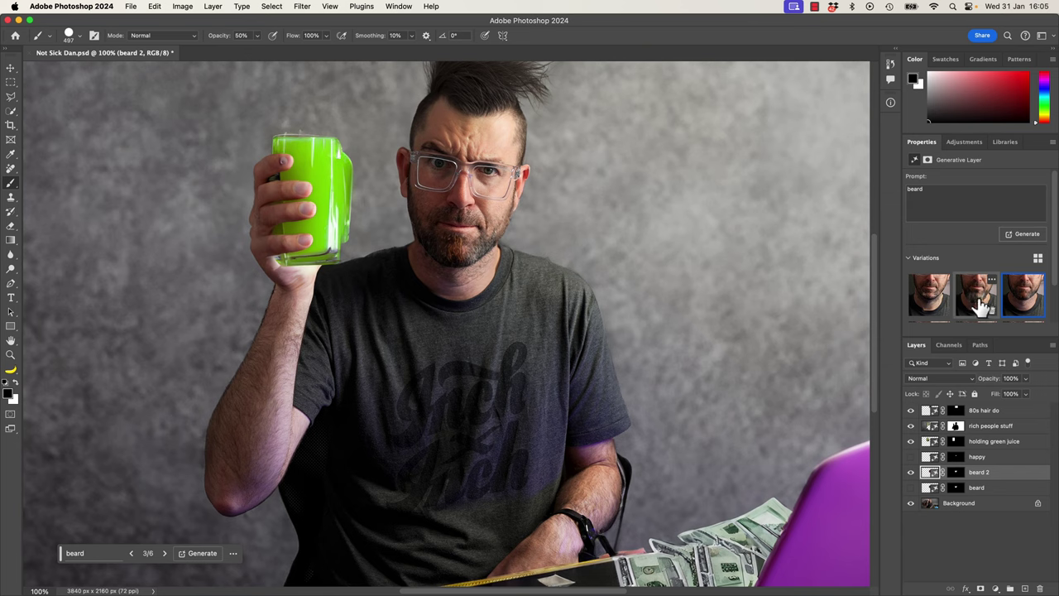
{"action": "left_click", "coordinate": [981, 307]}
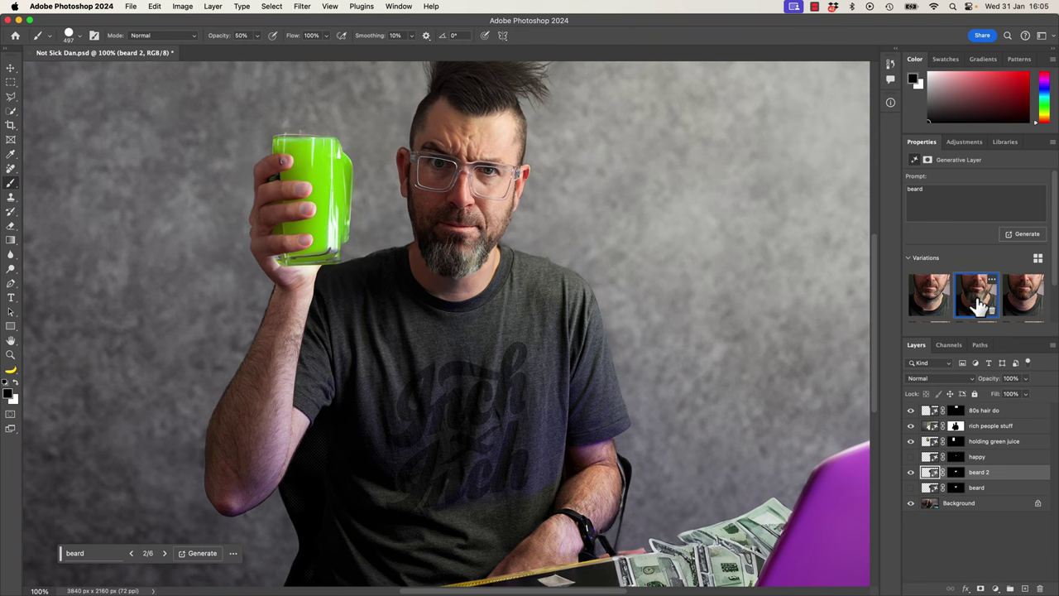
{"action": "scroll", "coordinate": [981, 302], "scroll_direction": "down", "scroll_amount": 2}
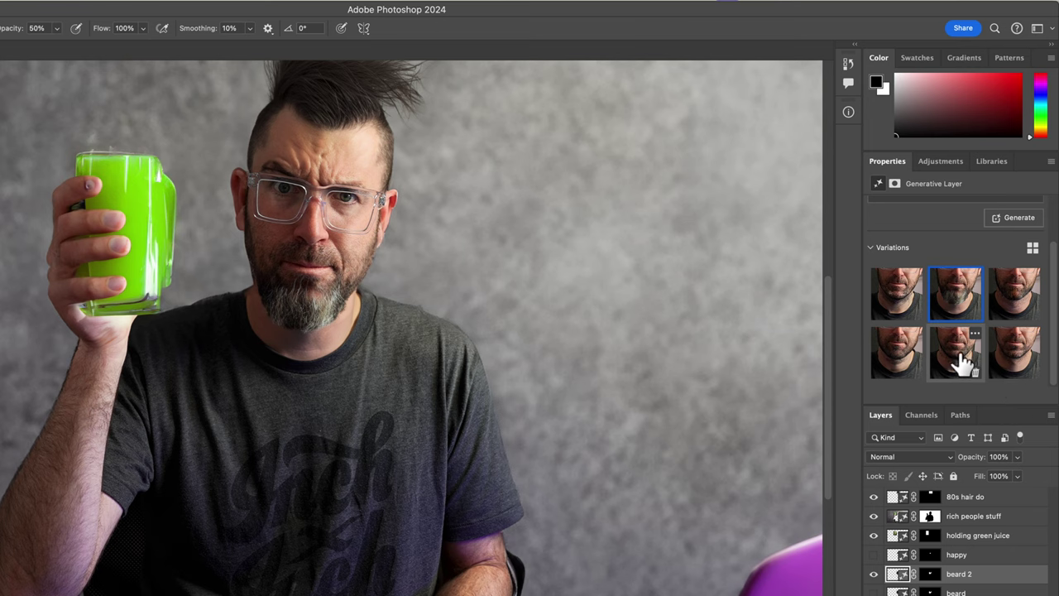
{"action": "left_click", "coordinate": [975, 374]}
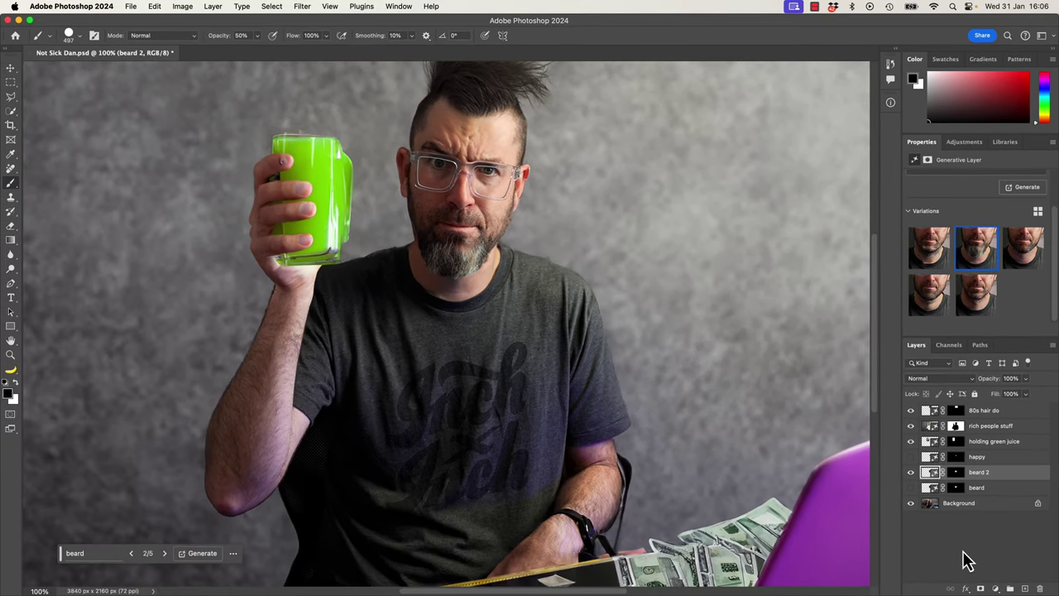
Select the 80s hair do layer, select the whole canvas, and fit it in the window.
{"action": "left_click", "coordinate": [985, 411]}
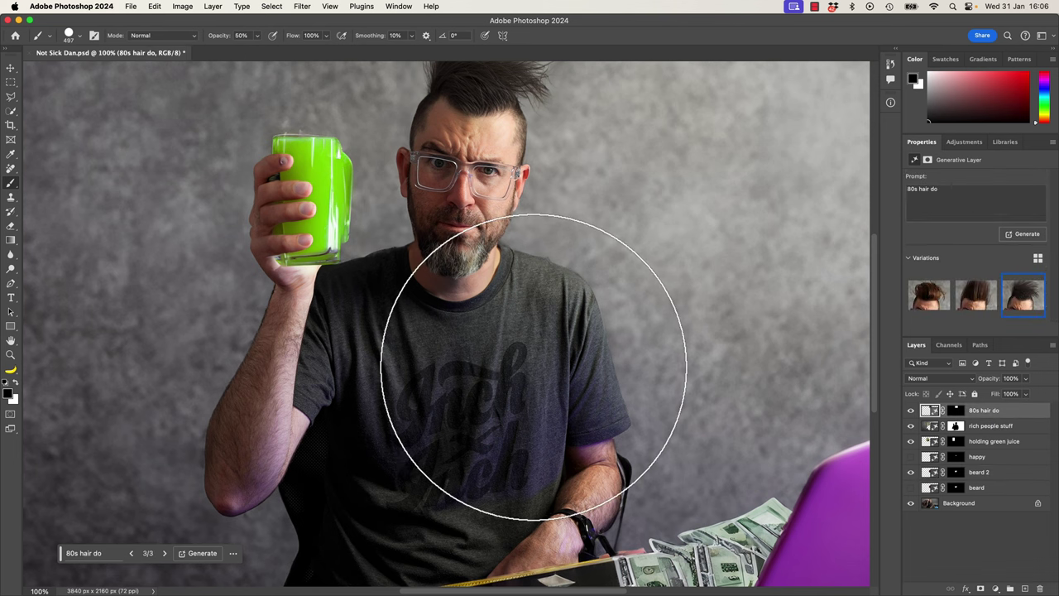
{"action": "key", "text": "super+a"}
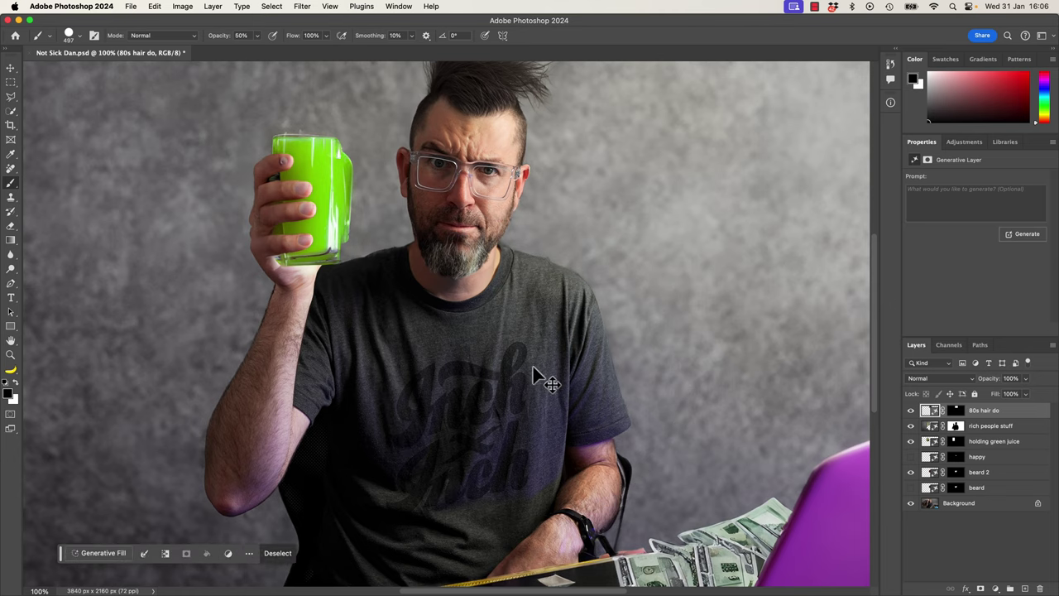
{"action": "key", "text": "super+0"}
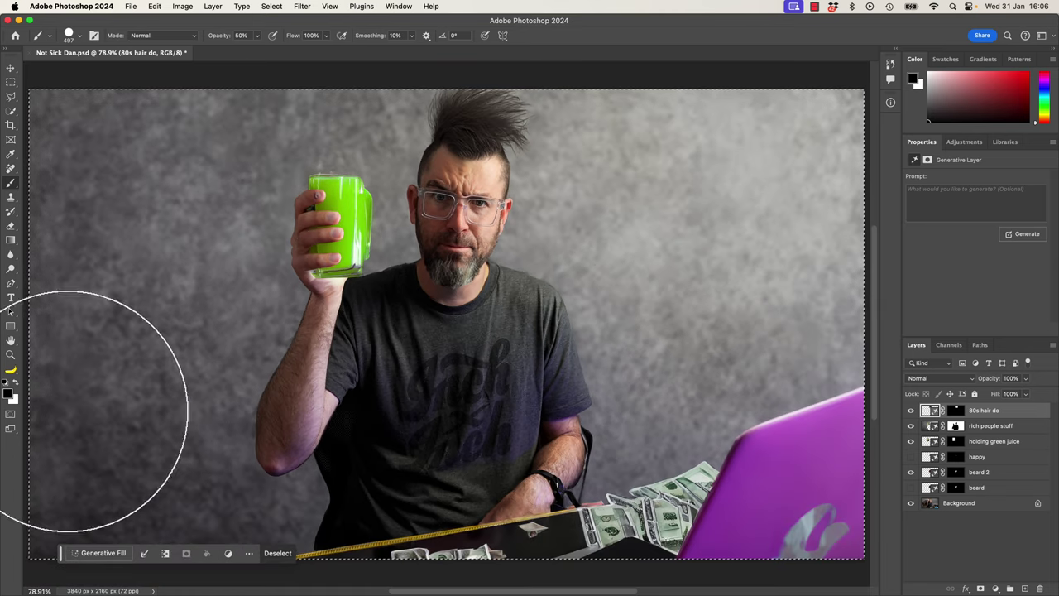
Paint a 50% Quick Mask over the entire portrait and convert it into a selection.
{"action": "left_click", "coordinate": [11, 416]}
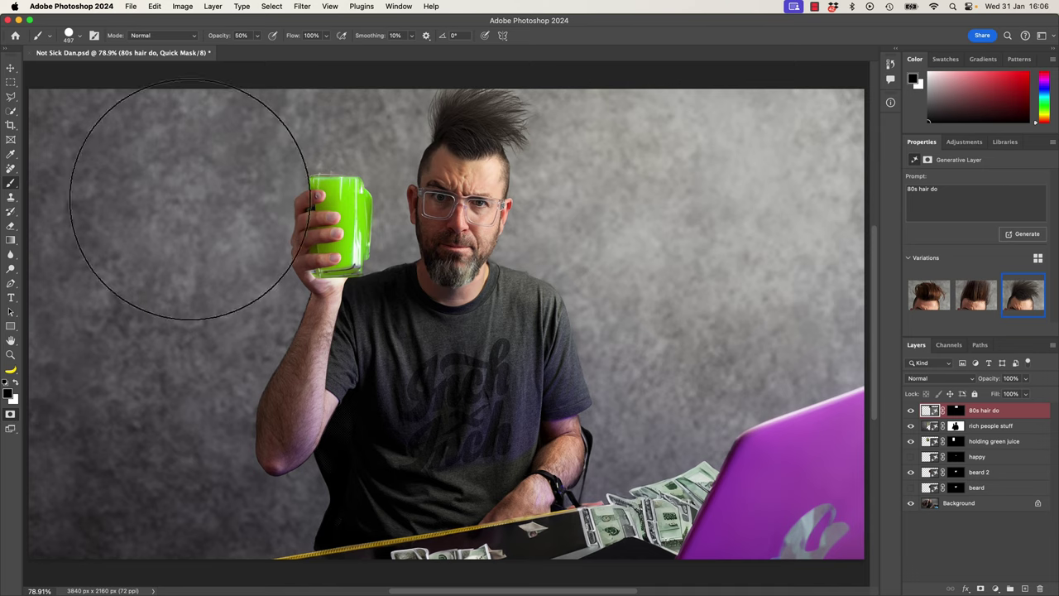
{"action": "left_click_drag", "start_coordinate": [64, 104], "coordinate": [83, 116]}
{"action": "mouse_move", "coordinate": [133, 139]}
{"action": "left_mouse_down"}
{"action": "mouse_move", "coordinate": [47, 177]}
{"action": "mouse_move", "coordinate": [24, 260]}
{"action": "mouse_move", "coordinate": [508, 59]}
{"action": "mouse_move", "coordinate": [231, 264]}
{"action": "left_mouse_up"}
{"action": "mouse_move", "coordinate": [157, 302]}
{"action": "left_mouse_down"}
{"action": "mouse_move", "coordinate": [602, 82]}
{"action": "mouse_move", "coordinate": [827, 70]}
{"action": "mouse_move", "coordinate": [843, 130]}
{"action": "mouse_move", "coordinate": [808, 165]}
{"action": "mouse_move", "coordinate": [988, 334]}
{"action": "mouse_move", "coordinate": [787, 212]}
{"action": "mouse_move", "coordinate": [497, 494]}
{"action": "mouse_move", "coordinate": [538, 451]}
{"action": "left_mouse_up"}
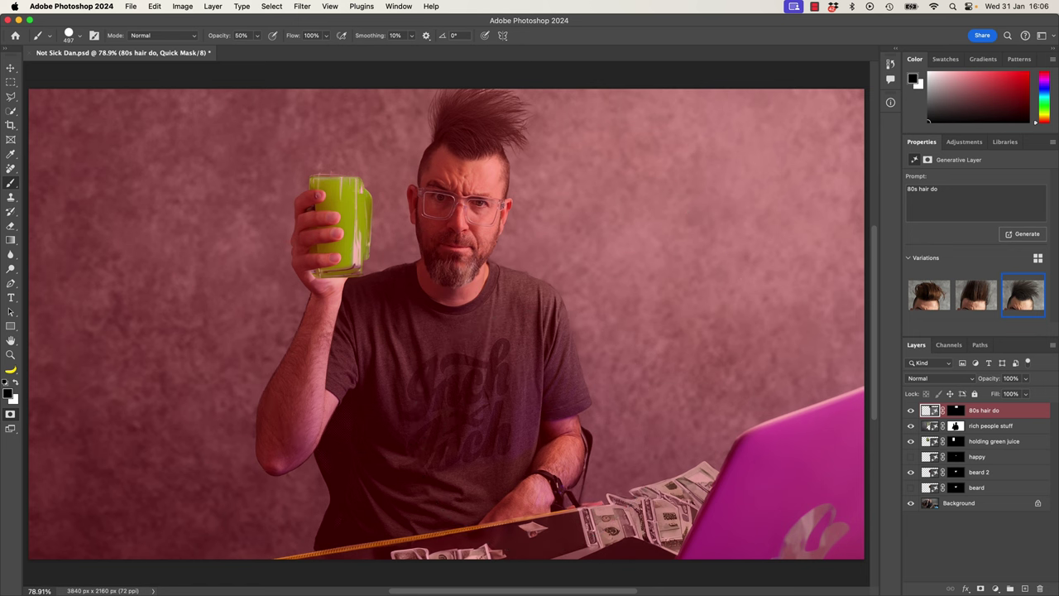
{"action": "left_click", "coordinate": [10, 414]}
Generate a 'steampunk' fill over the whole portrait and keep the first of three variations.
{"action": "left_click", "coordinate": [582, 237]}
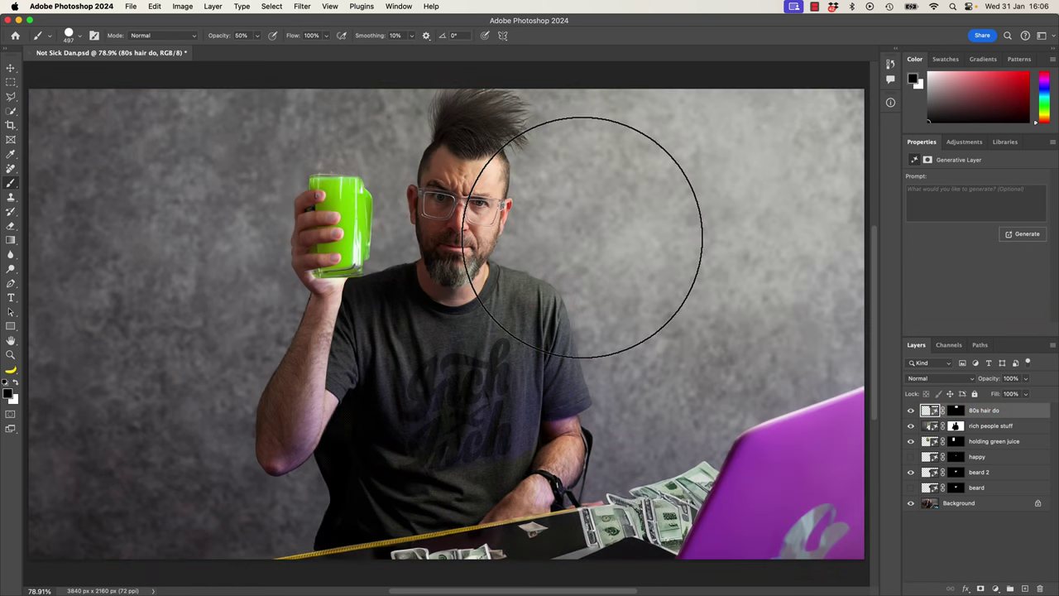
{"action": "left_click", "coordinate": [950, 208]}
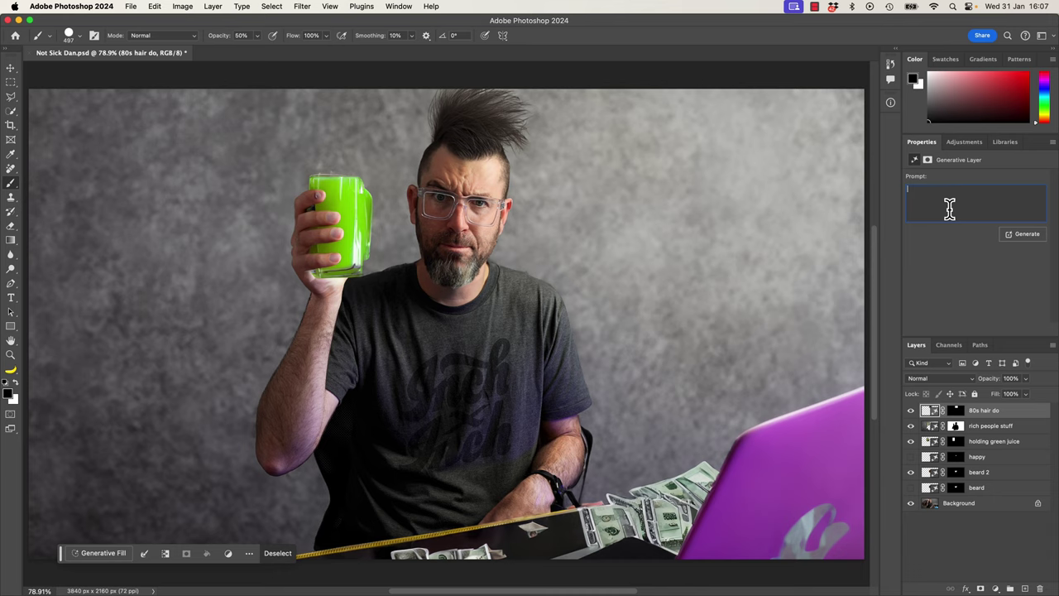
{"action": "type", "text": "steampunk"}
{"action": "key", "text": "Return"}
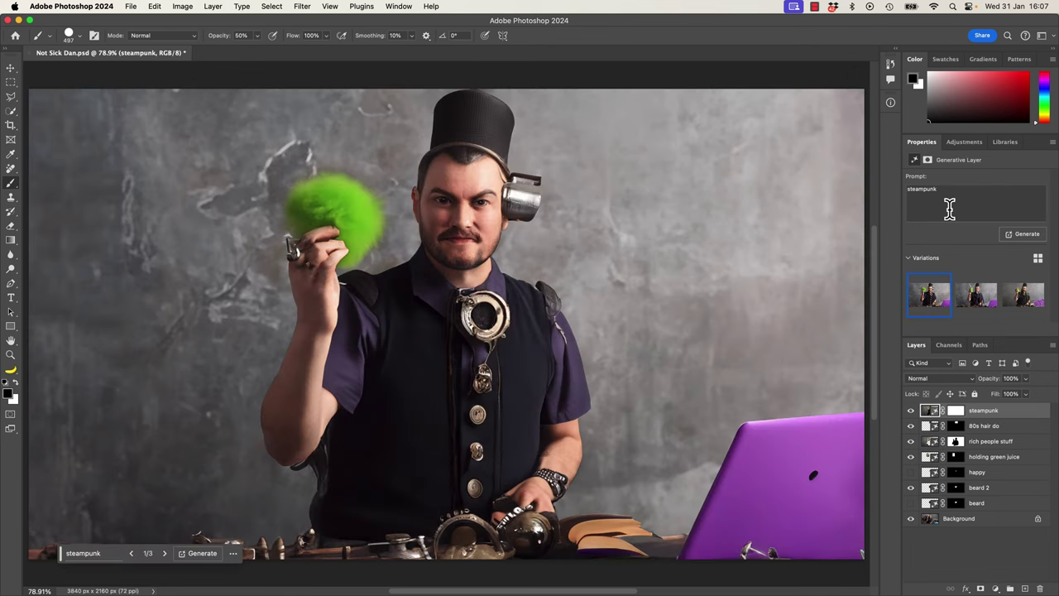
{"action": "left_click", "coordinate": [970, 303]}
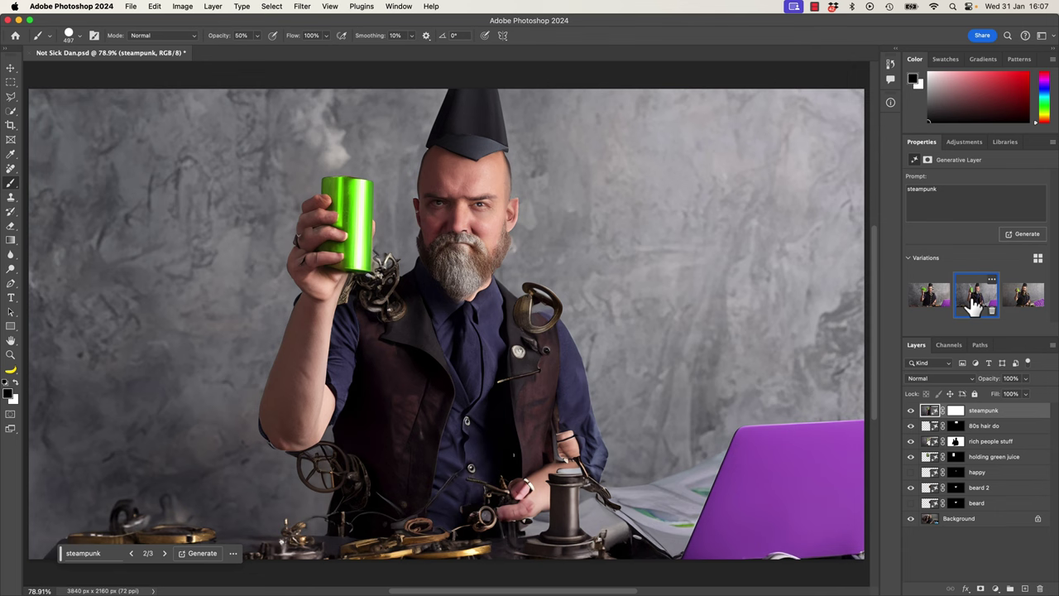
{"action": "left_click", "coordinate": [1022, 303]}
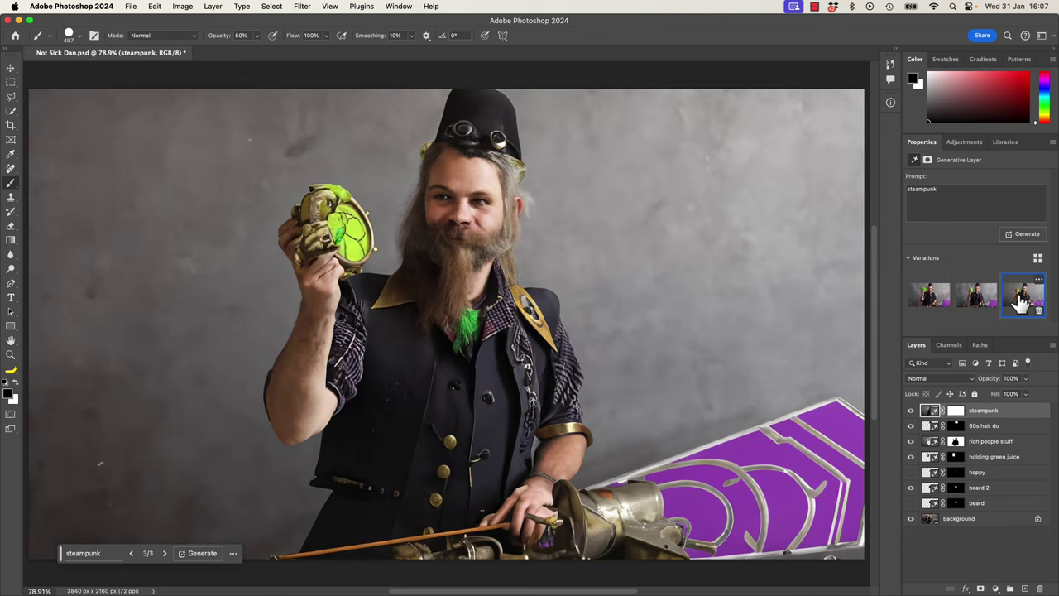
{"action": "left_click", "coordinate": [979, 300]}
{"action": "left_click", "coordinate": [933, 301]}
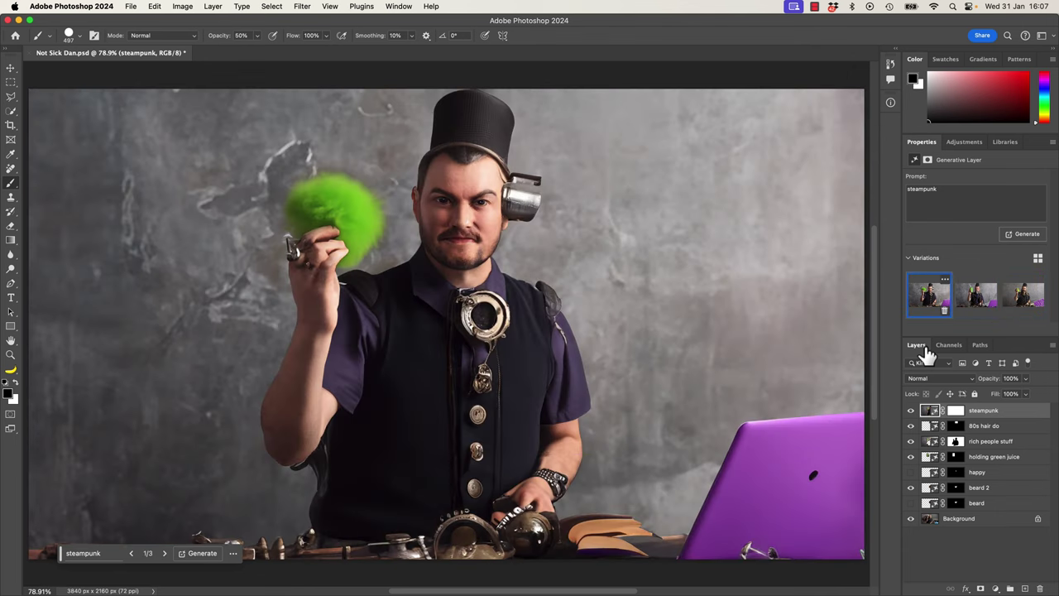
Toggle the steampunk and steampunk 2 layers, leave the train hidden, then browse steampunk variations.
{"action": "left_click", "coordinate": [911, 411]}
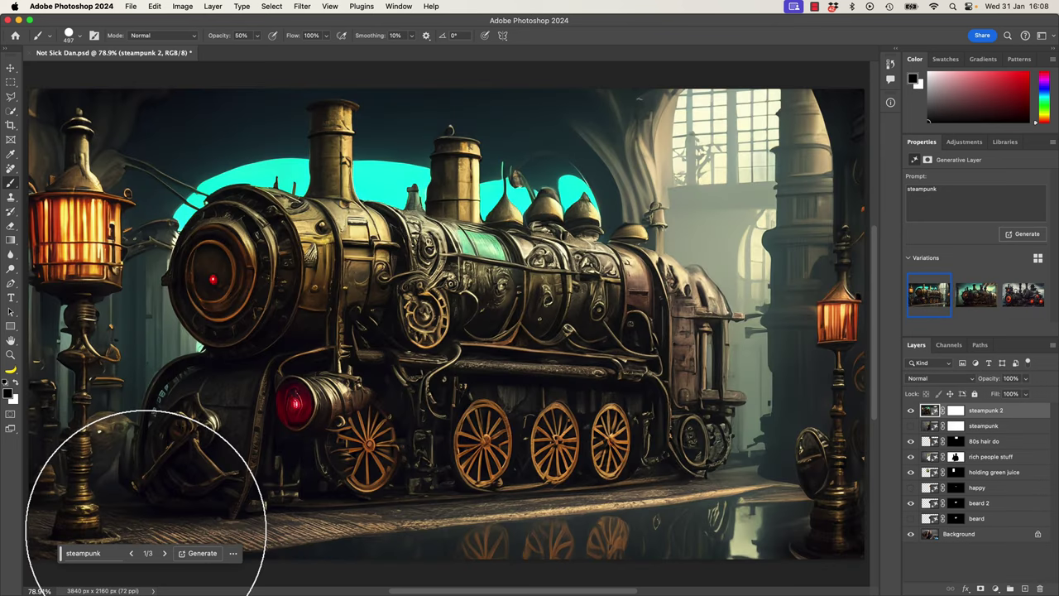
{"action": "left_click", "coordinate": [911, 411]}
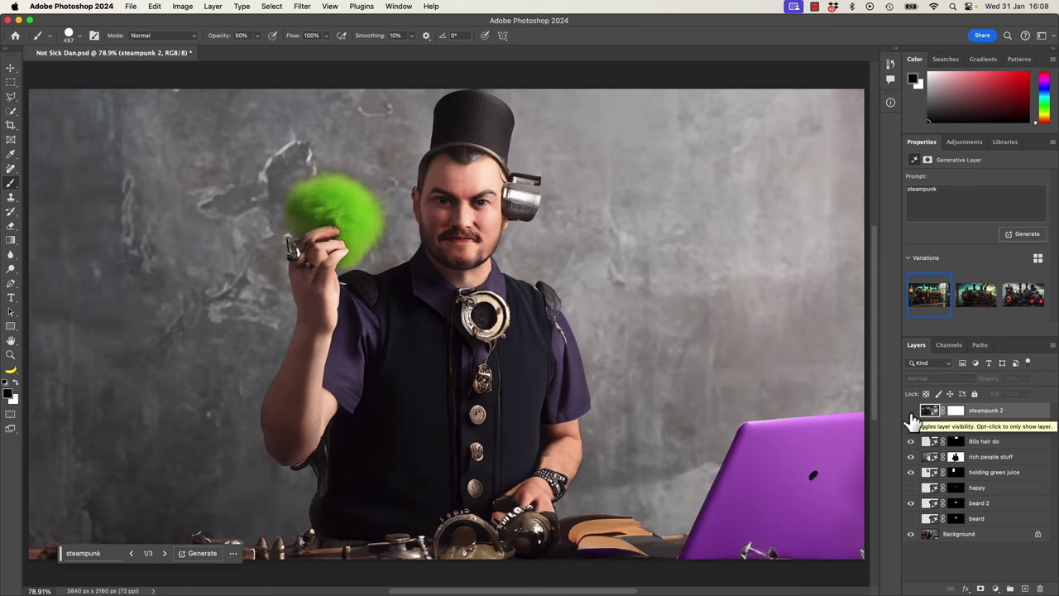
{"action": "left_click", "coordinate": [911, 412]}
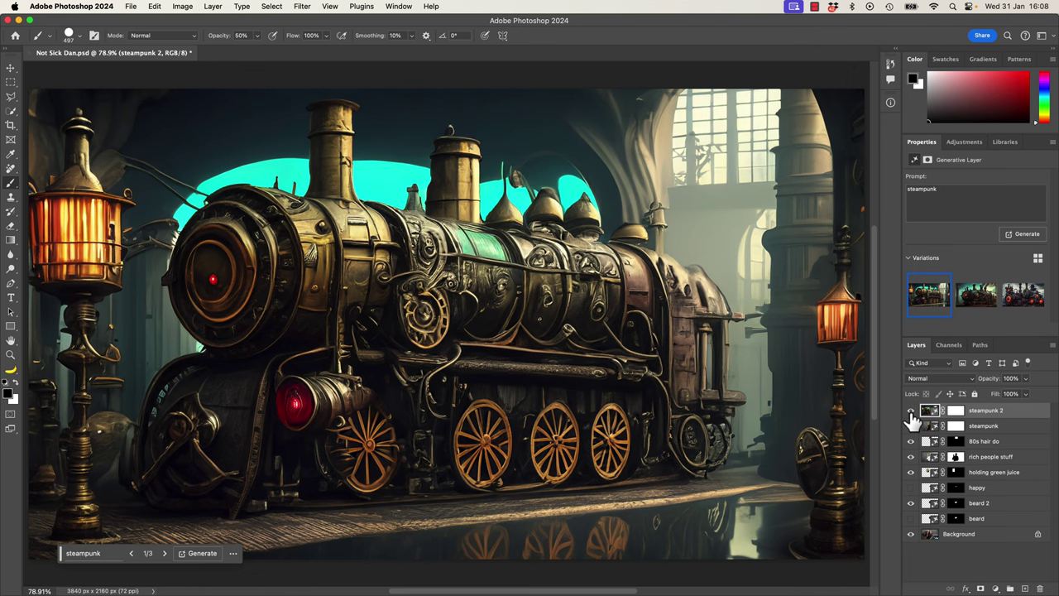
{"action": "left_click", "coordinate": [911, 412]}
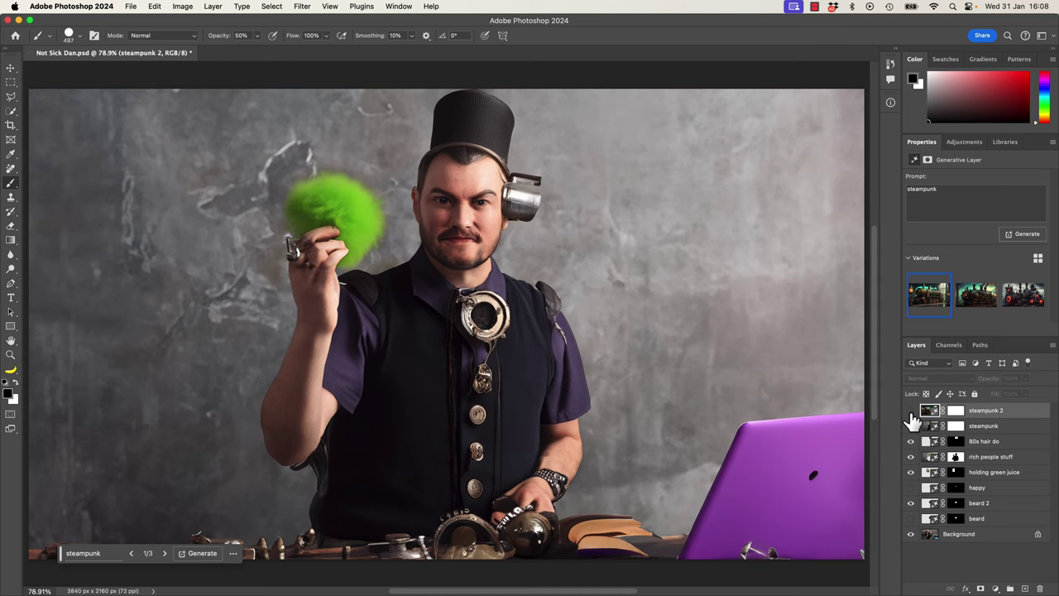
{"action": "left_click", "coordinate": [991, 425]}
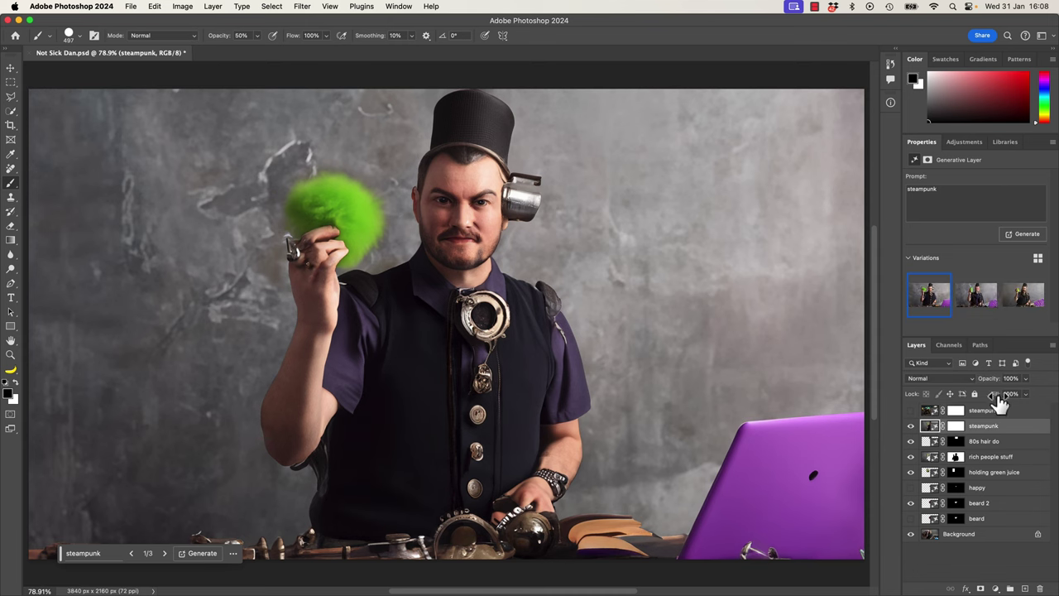
{"action": "left_click", "coordinate": [968, 306]}
{"action": "left_click", "coordinate": [1023, 300]}
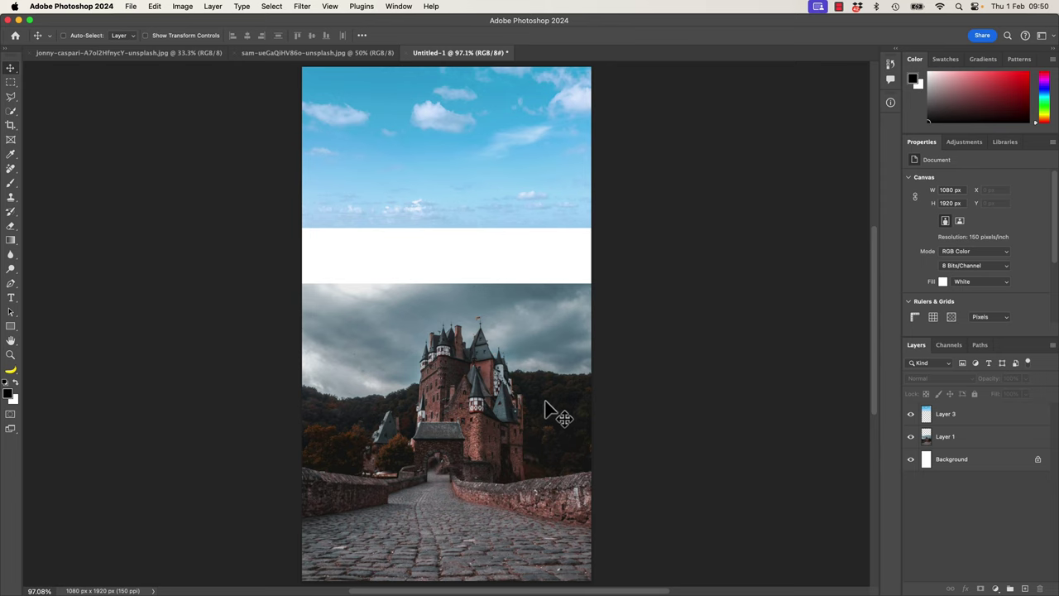
On Layer 1, marquee-select the white band plus sky strips left and right of the castle.
{"action": "left_click", "coordinate": [985, 416]}
{"action": "left_click", "coordinate": [985, 435]}
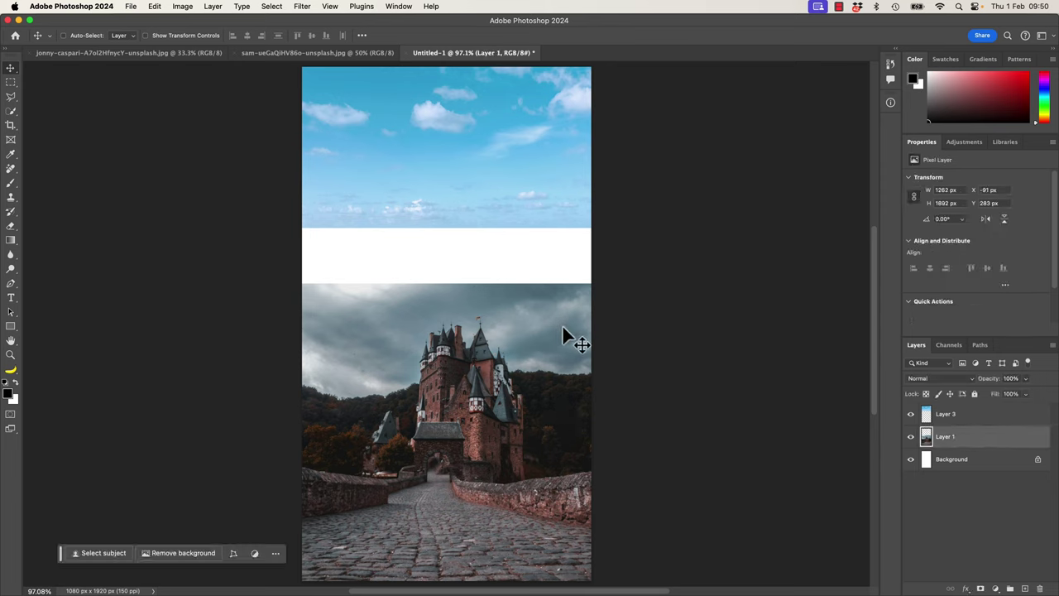
{"action": "key", "text": "m"}
{"action": "left_click_drag", "start_coordinate": [295, 183], "coordinate": [604, 309]}
{"action": "left_click_drag", "start_coordinate": [510, 286], "coordinate": [594, 349]}
{"action": "left_click_drag", "start_coordinate": [302, 283], "coordinate": [388, 360]}
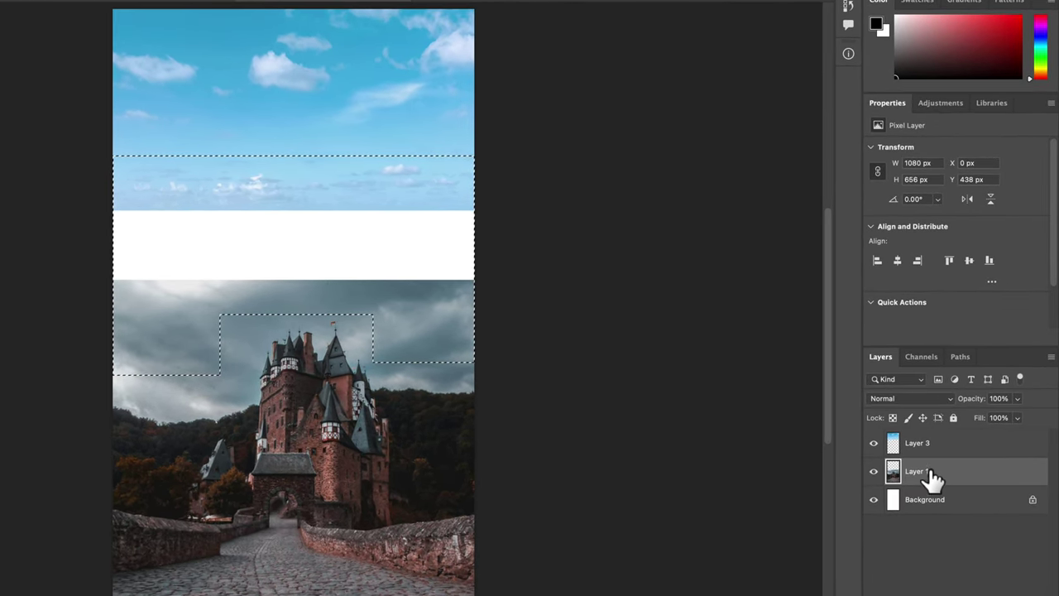
With Layer 3 active, run Generative Fill to fill the selected gap with clouds.
{"action": "left_click", "coordinate": [944, 453]}
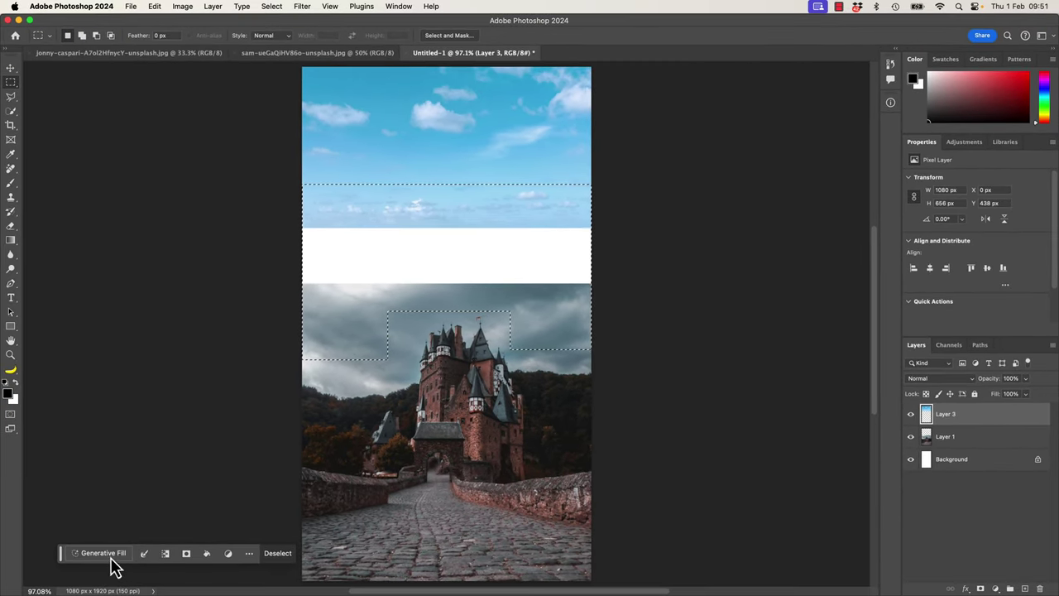
{"action": "left_click", "coordinate": [111, 557]}
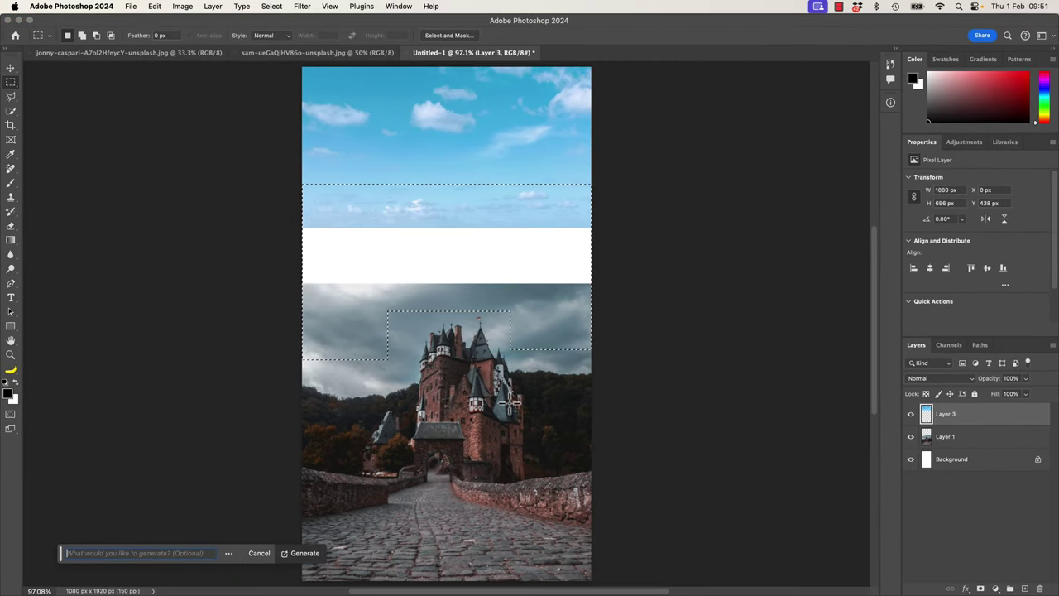
{"action": "left_click", "coordinate": [298, 554]}
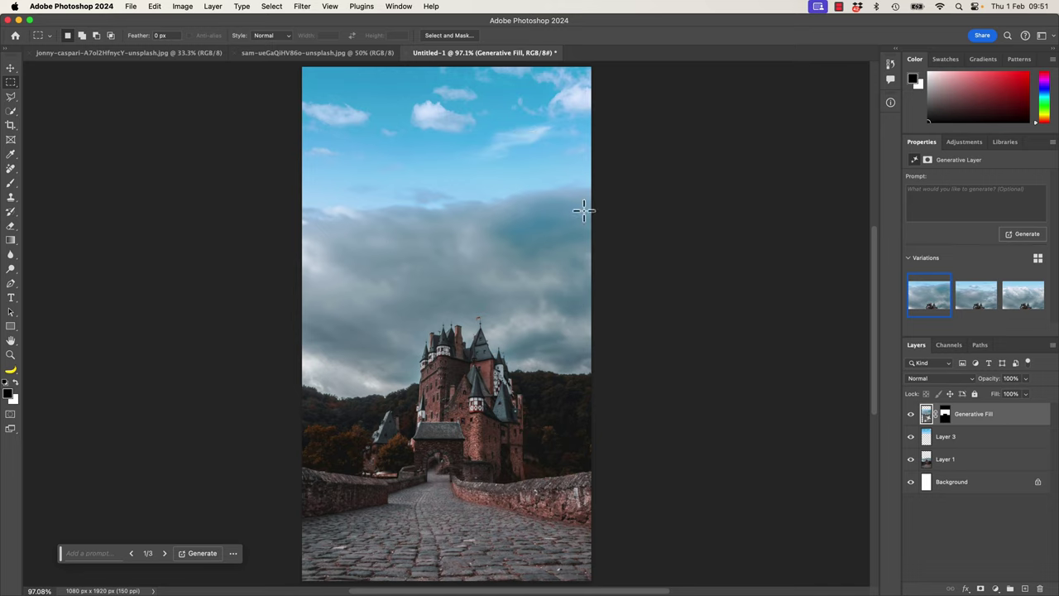
Compare the three cloud variations, keep the second, then hide the generated layer.
{"action": "left_click", "coordinate": [982, 302]}
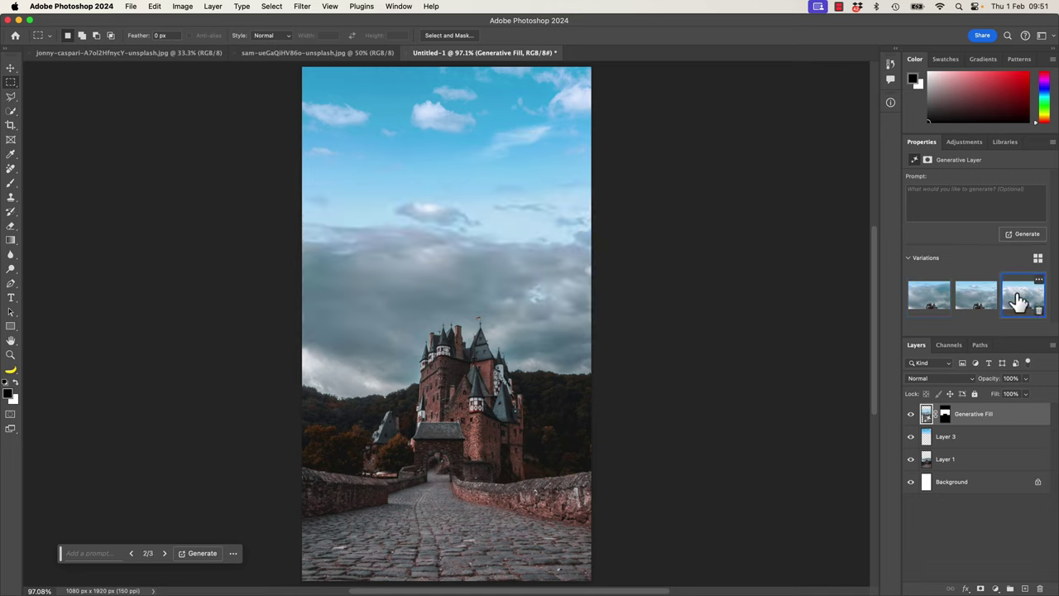
{"action": "left_click", "coordinate": [981, 303]}
{"action": "left_click", "coordinate": [930, 303]}
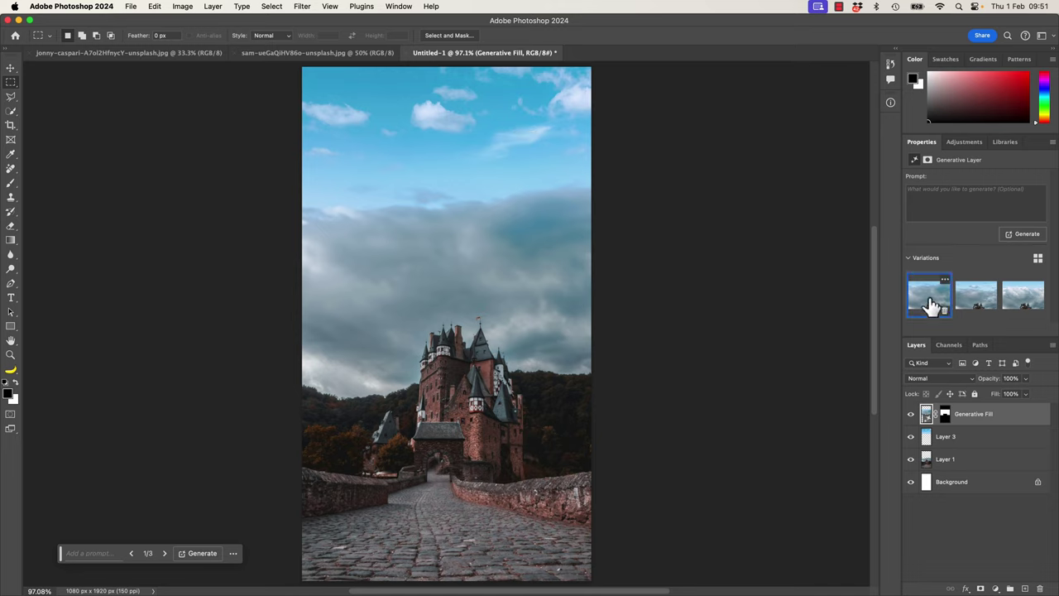
{"action": "left_click", "coordinate": [973, 305]}
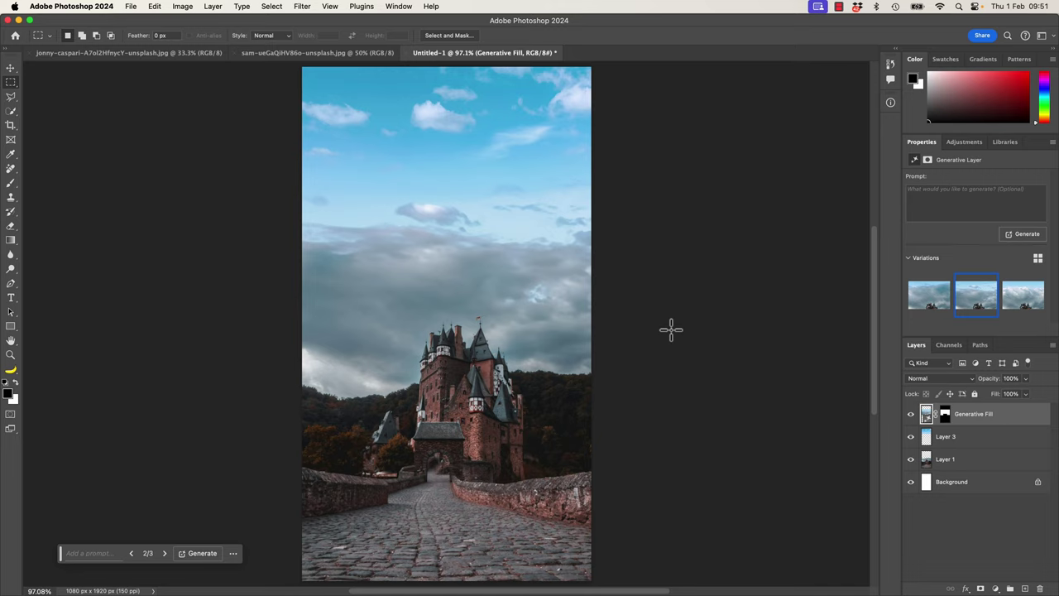
{"action": "left_click", "coordinate": [911, 414]}
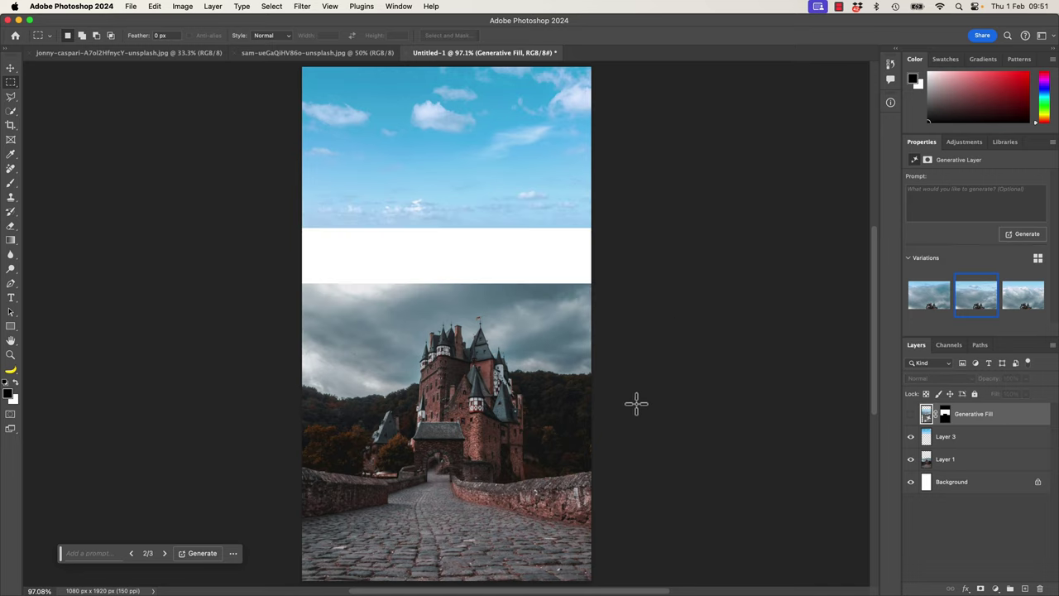
Use Select > Sky on Layer 1, then add the upper sky's bottom strip with a marquee.
{"action": "left_click", "coordinate": [956, 465]}
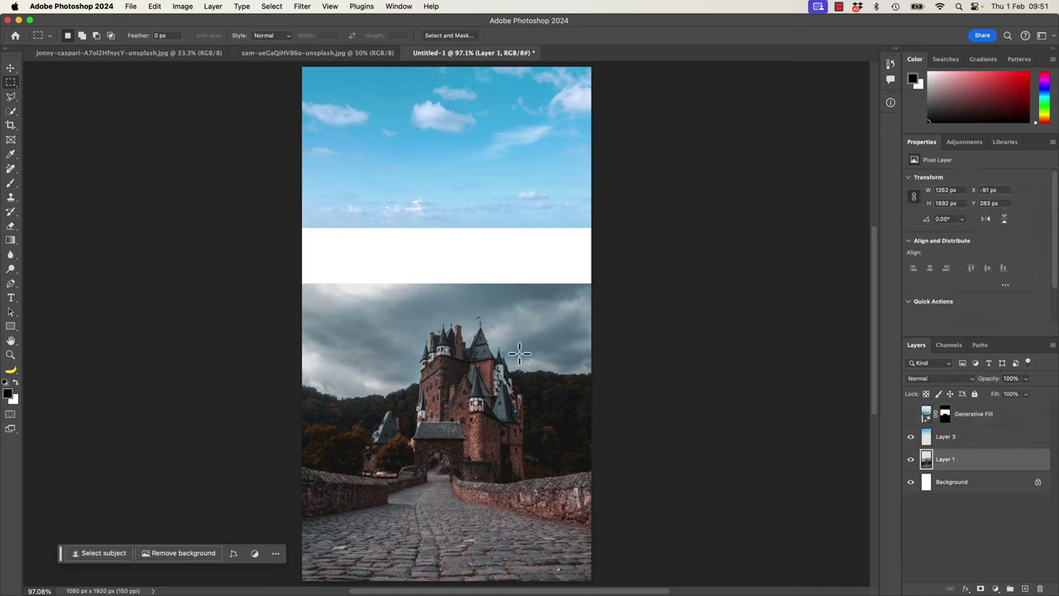
{"action": "left_click", "coordinate": [273, 7]}
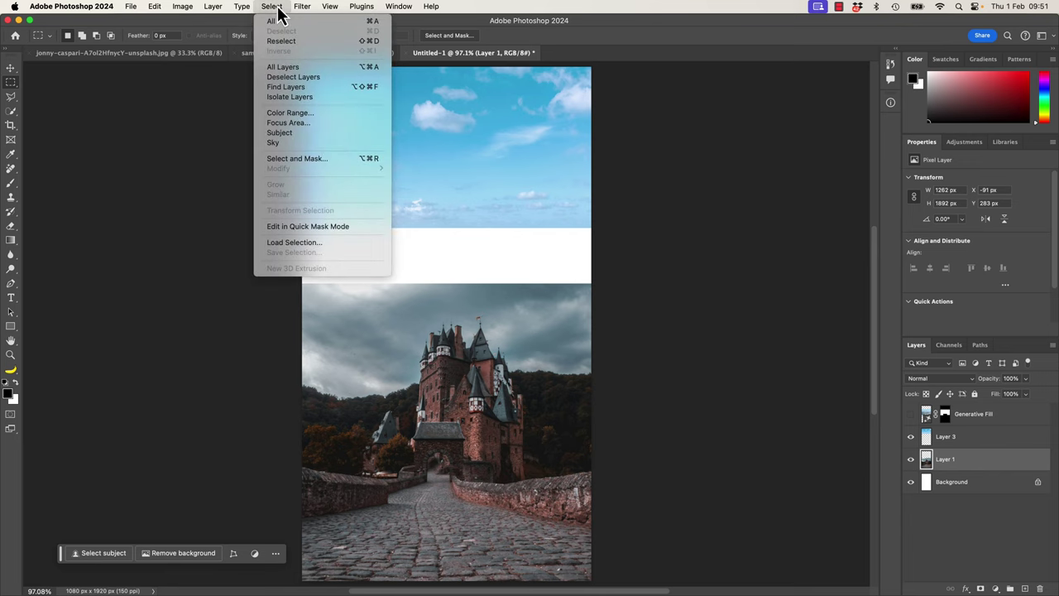
{"action": "left_click", "coordinate": [284, 144]}
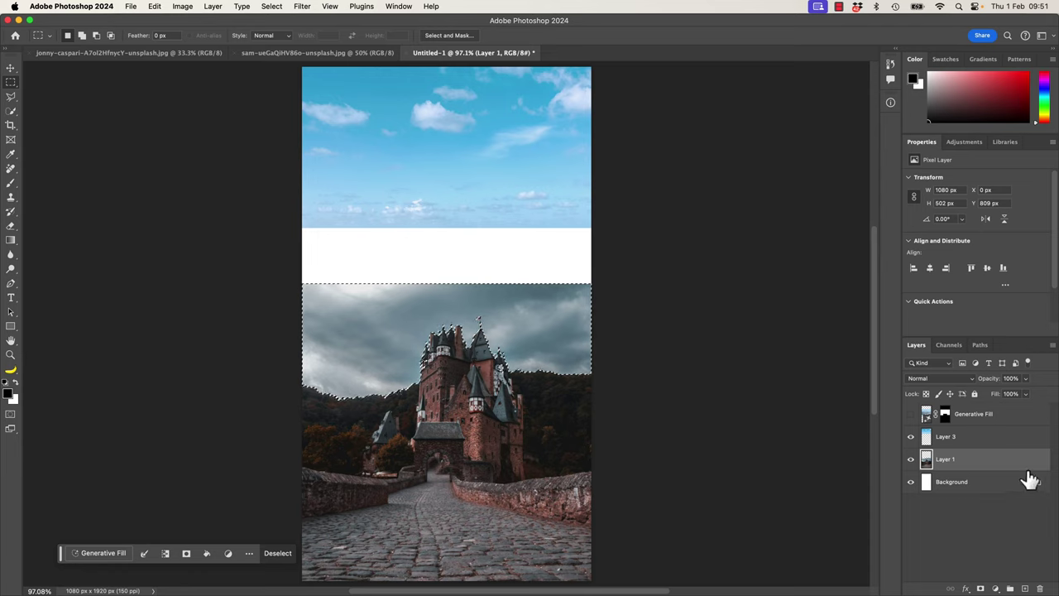
{"action": "left_click", "coordinate": [983, 440]}
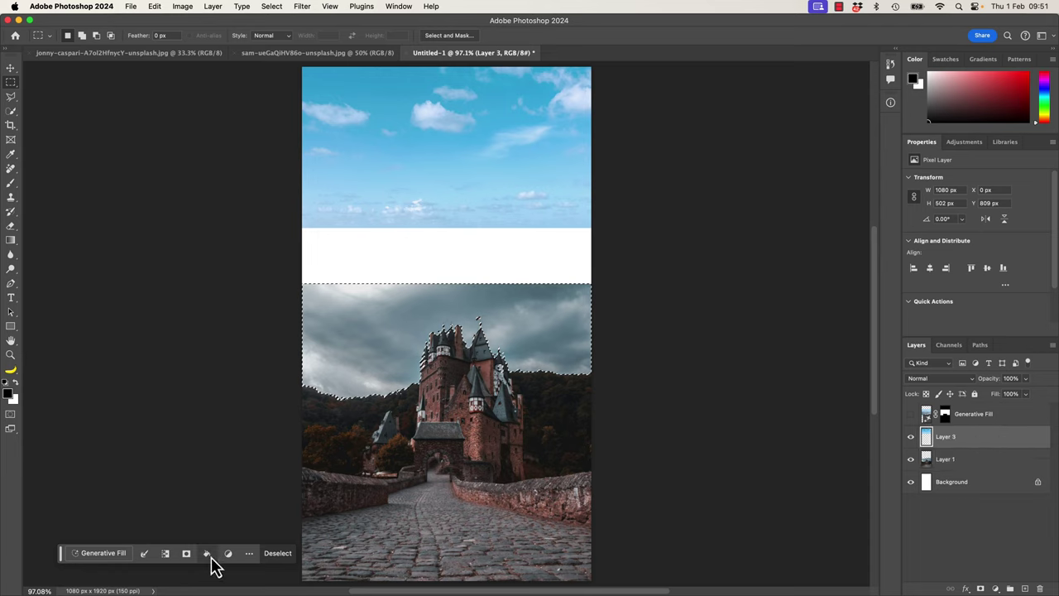
{"action": "left_click", "coordinate": [1005, 418]}
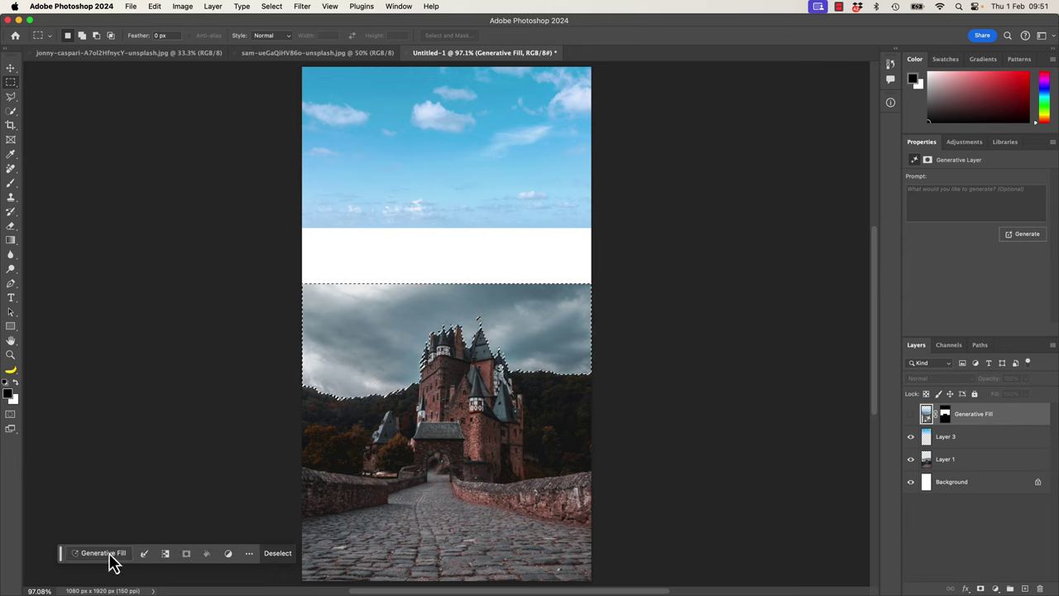
{"action": "left_click_drag", "start_coordinate": [296, 203], "coordinate": [637, 294]}
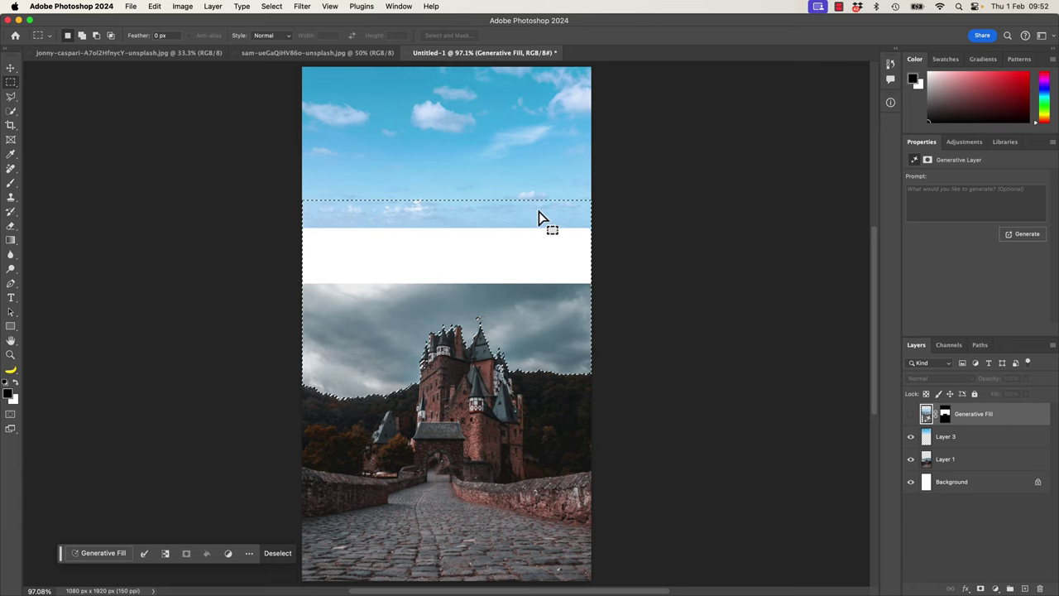
Generate a promptless fill for the gap, compare its three variations, then hide Generative Fill 2.
{"action": "left_click", "coordinate": [116, 554]}
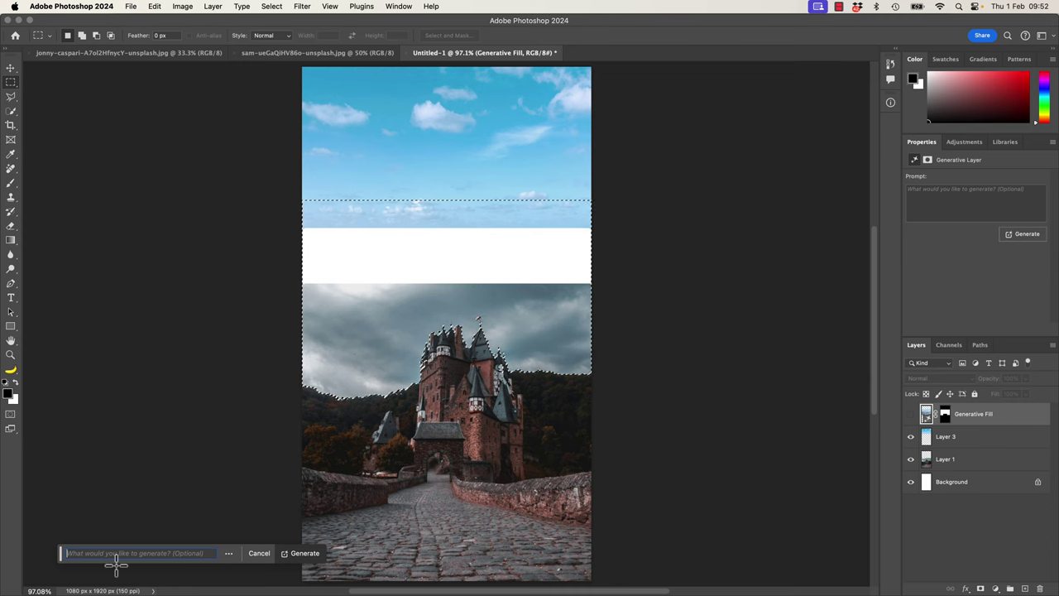
{"action": "left_click", "coordinate": [305, 554]}
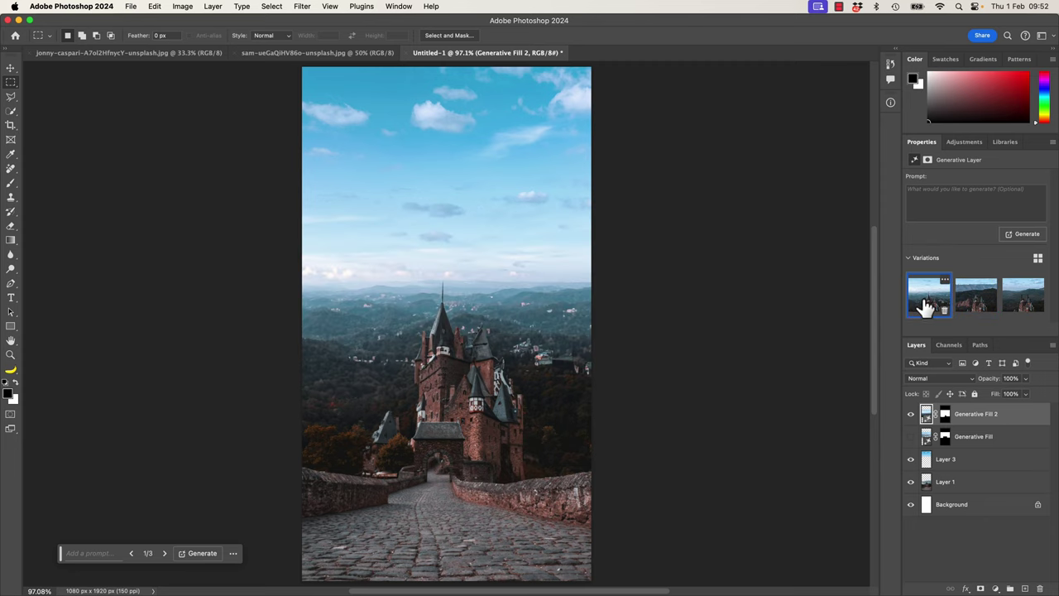
{"action": "left_click", "coordinate": [1020, 308]}
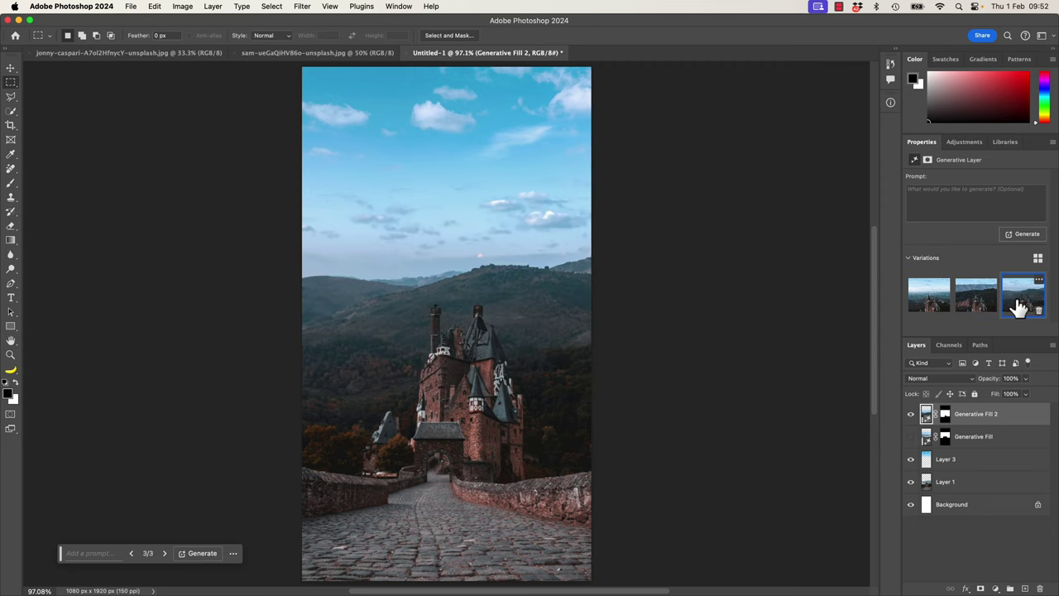
{"action": "left_click", "coordinate": [970, 303]}
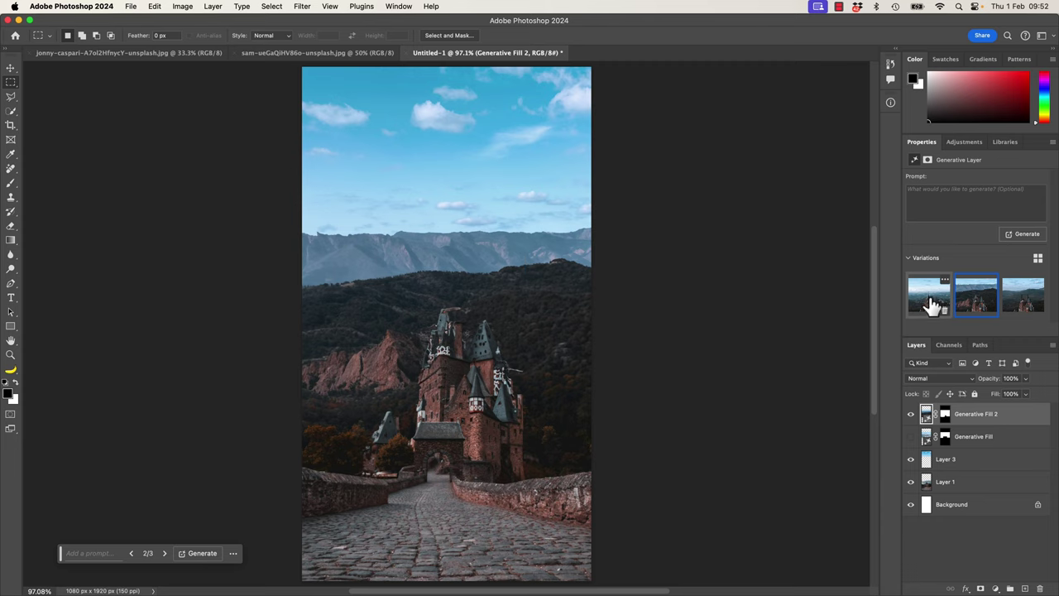
{"action": "left_click", "coordinate": [932, 306]}
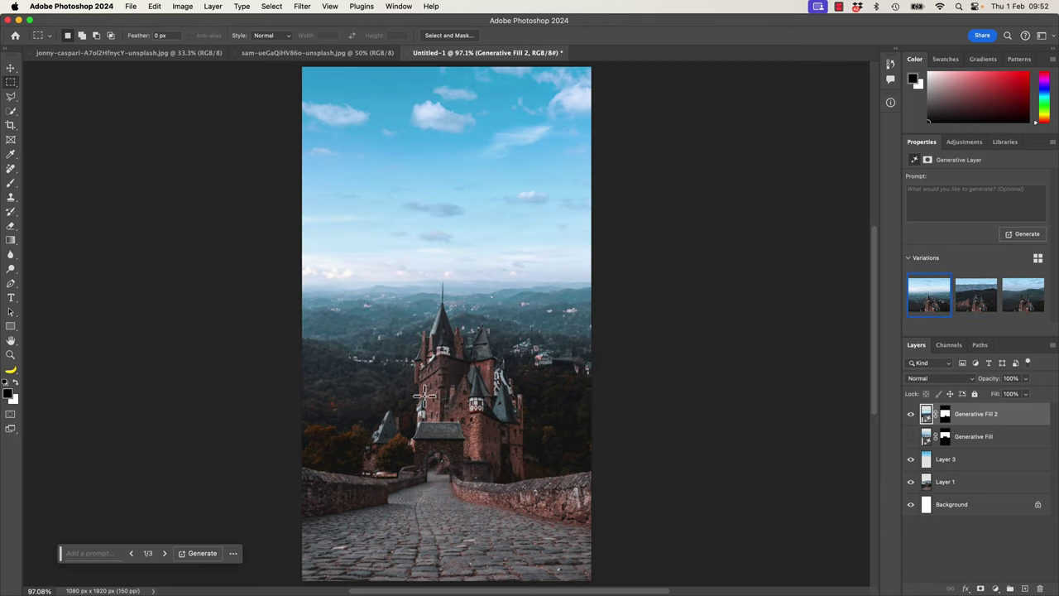
{"action": "left_click", "coordinate": [979, 300]}
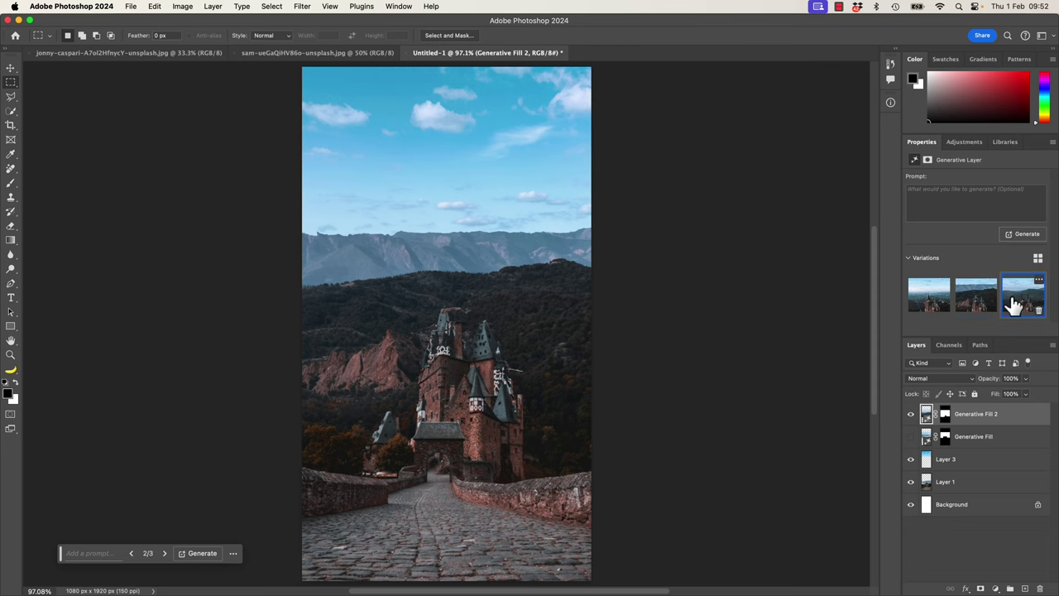
{"action": "left_click", "coordinate": [942, 304]}
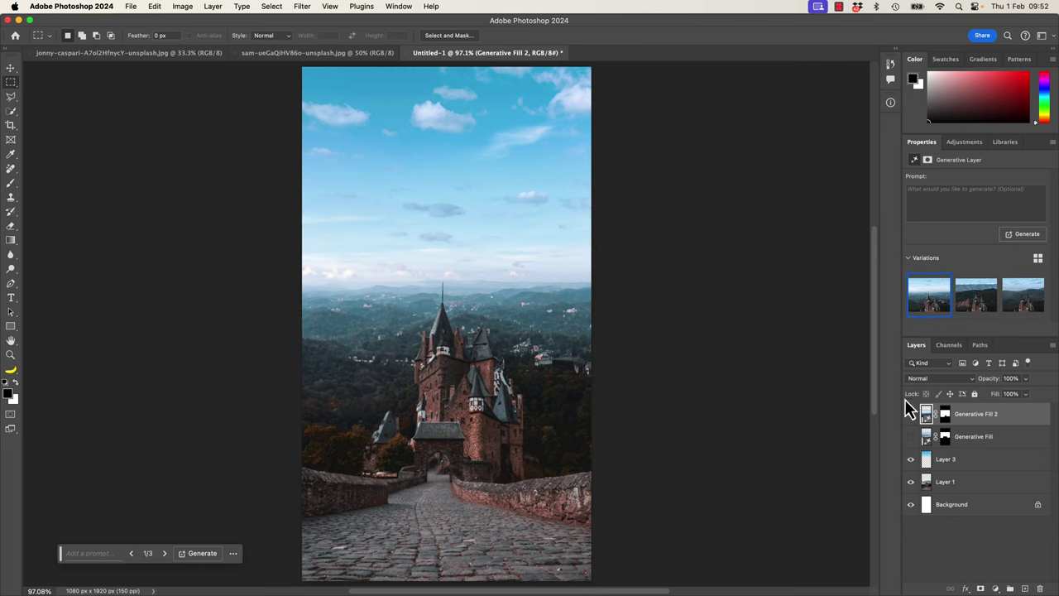
{"action": "left_click", "coordinate": [911, 415]}
On Layer 1, apply Select > Sky, then Modify > Contract by 10 pixels.
{"action": "left_click", "coordinate": [958, 486]}
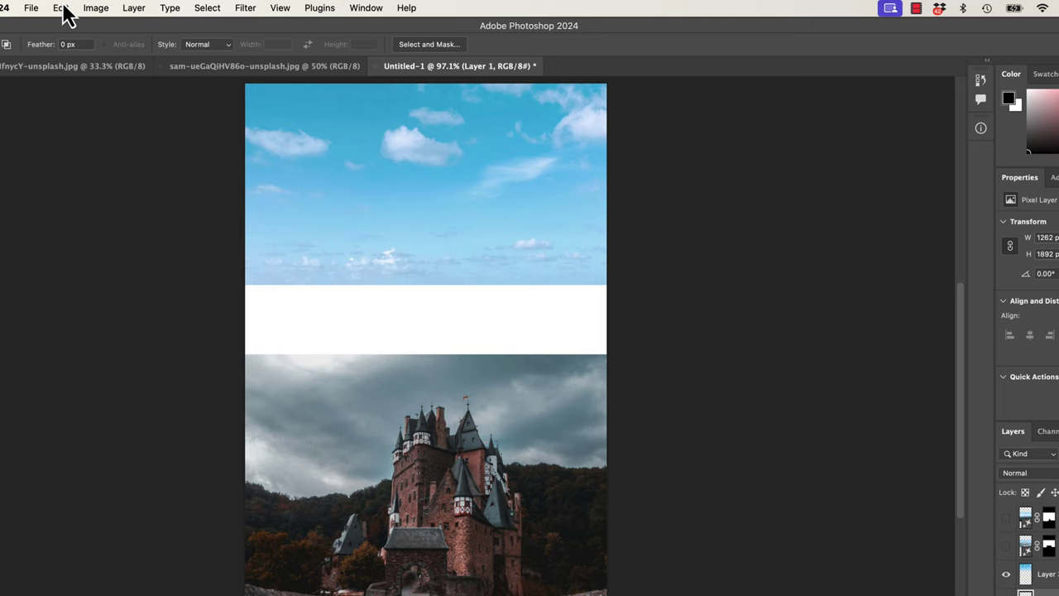
{"action": "left_click", "coordinate": [137, 7]}
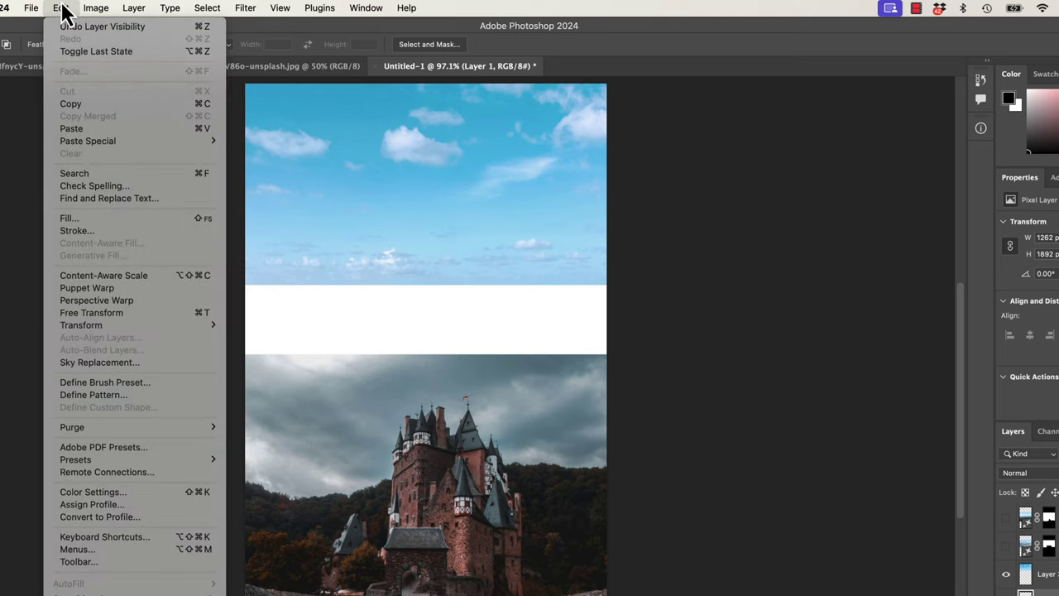
{"action": "mouse_move", "coordinate": [216, 10]}
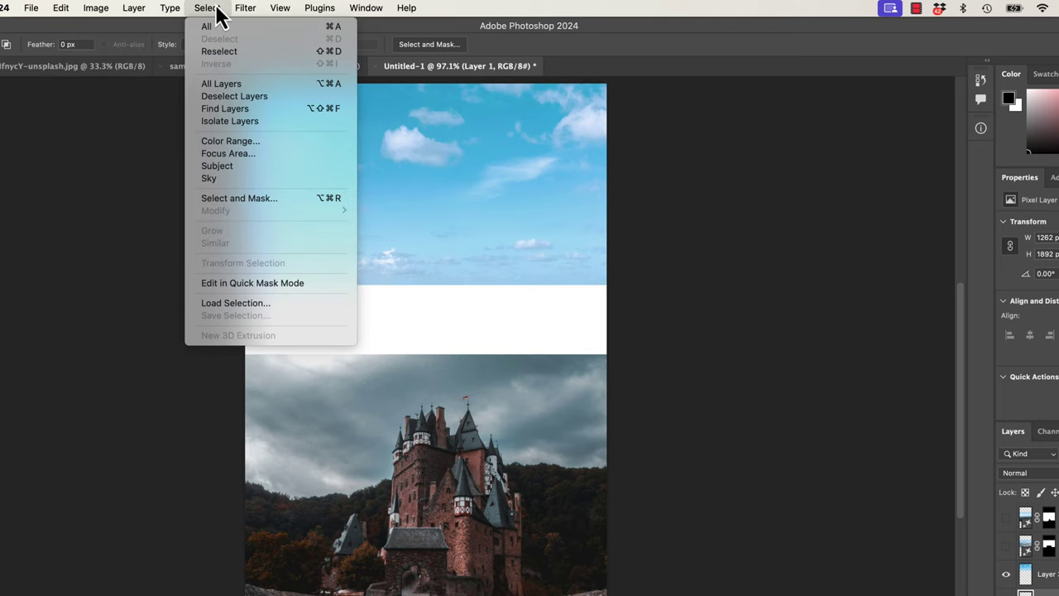
{"action": "left_click", "coordinate": [214, 184]}
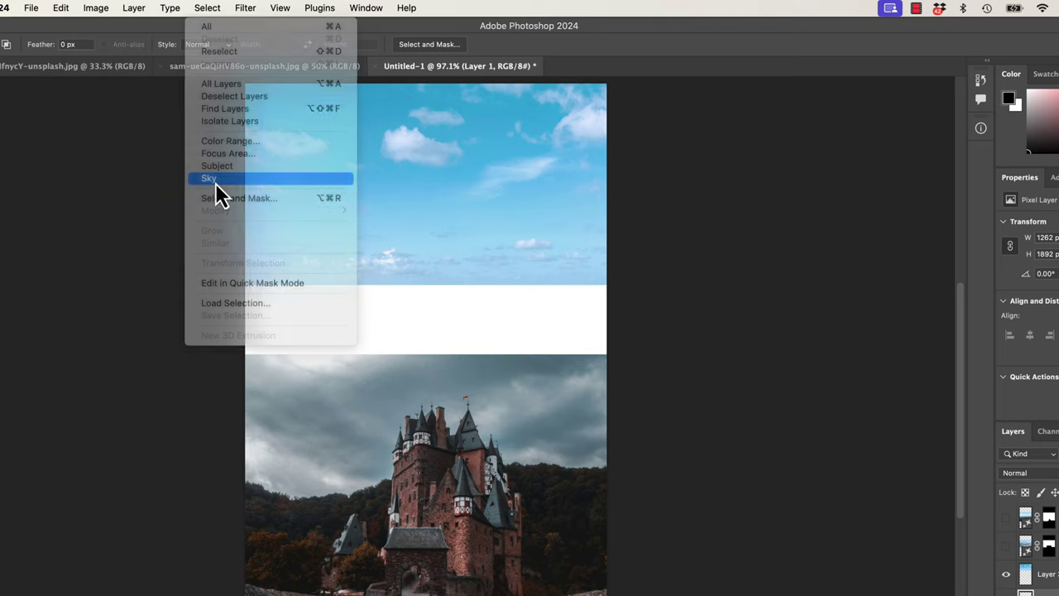
{"action": "left_click", "coordinate": [202, 11]}
{"action": "mouse_move", "coordinate": [272, 213]}
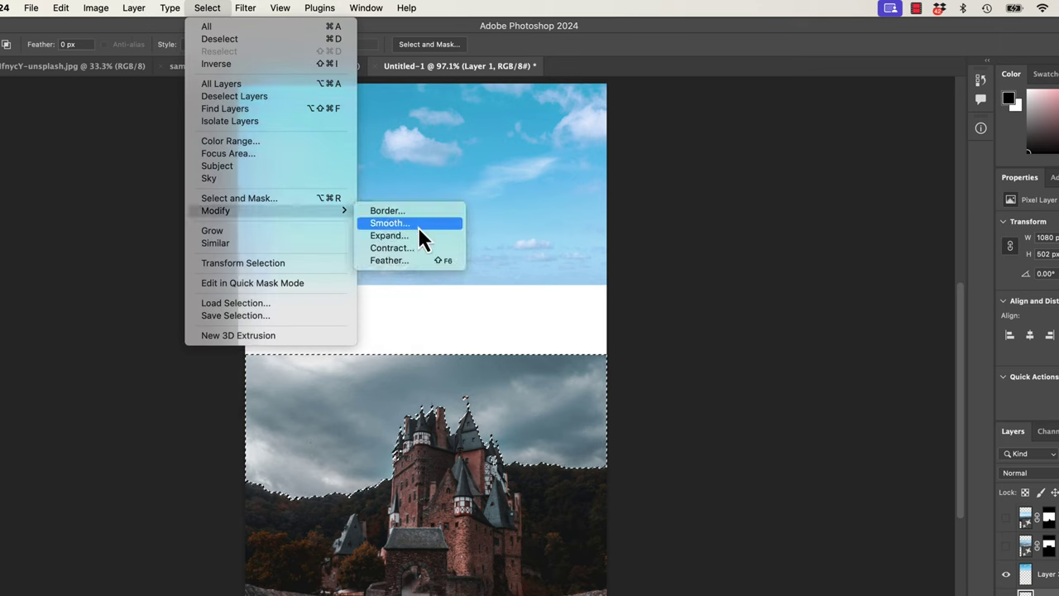
{"action": "left_click", "coordinate": [409, 249]}
{"action": "type", "text": "10"}
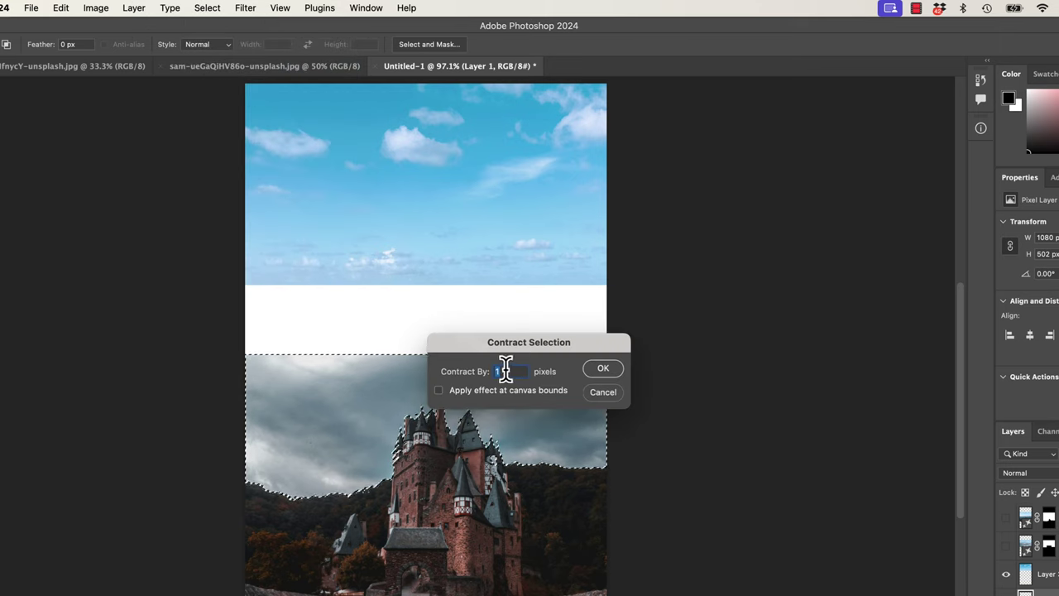
{"action": "key", "text": "Return"}
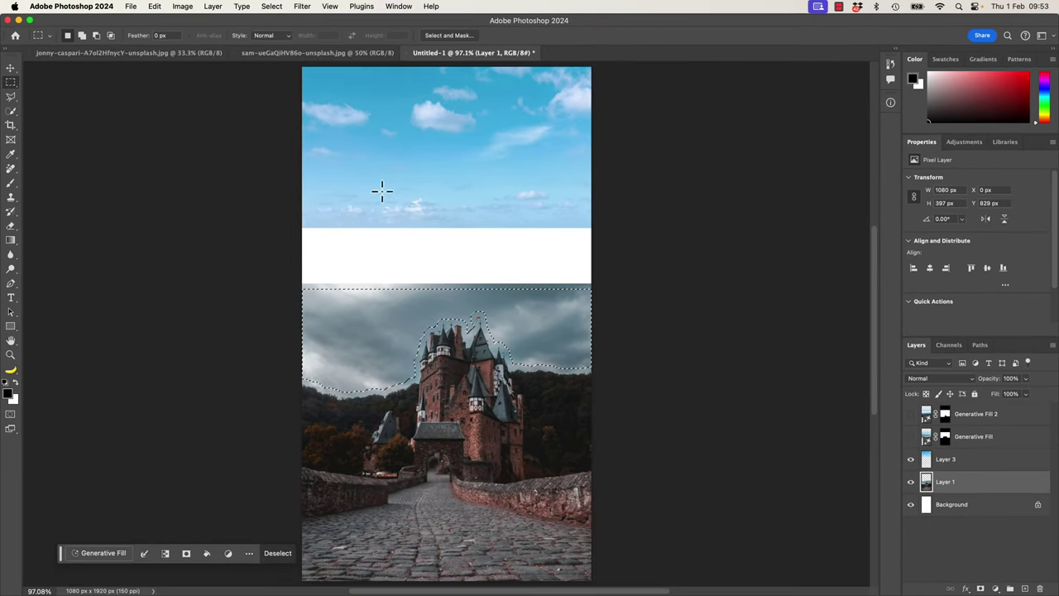
Add the upper sky band to the selection and generate a promptless cloud fill.
{"action": "left_click_drag", "start_coordinate": [278, 172], "coordinate": [622, 300]}
{"action": "left_click", "coordinate": [124, 556]}
{"action": "left_click", "coordinate": [306, 553]}
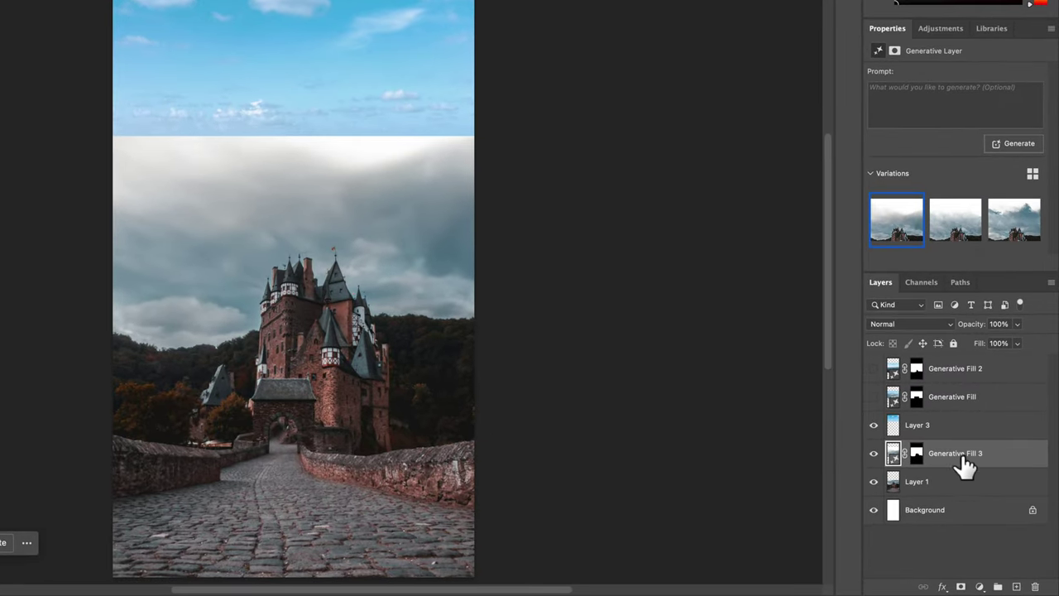
Hide and undo Generative Fill 3, then regenerate a promptless fill above Generative Fill 2.
{"action": "left_click", "coordinate": [873, 454]}
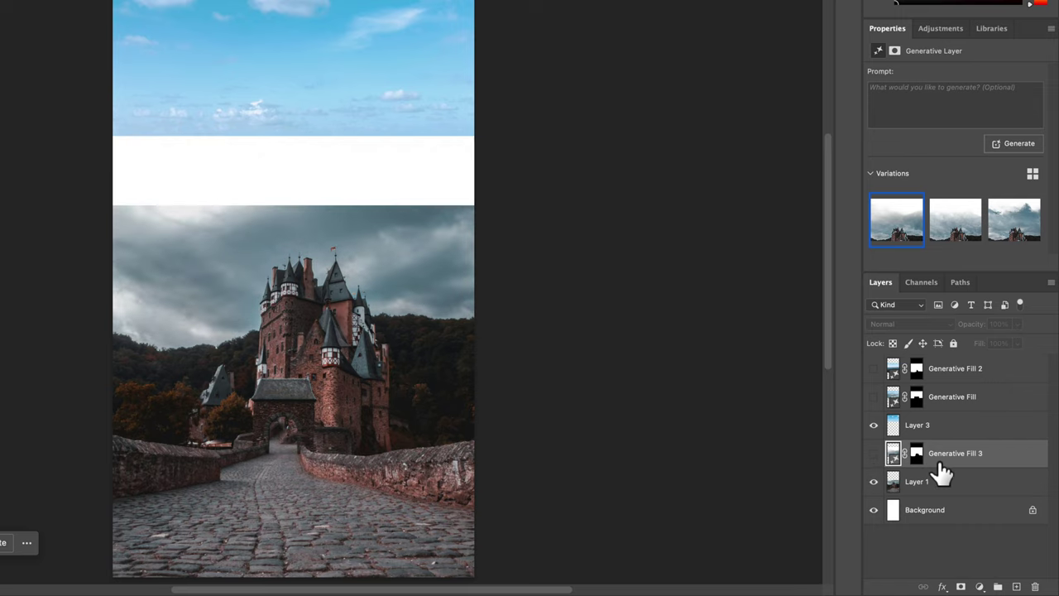
{"action": "key", "text": "ctrl+z"}
{"action": "key", "text": "ctrl+z"}
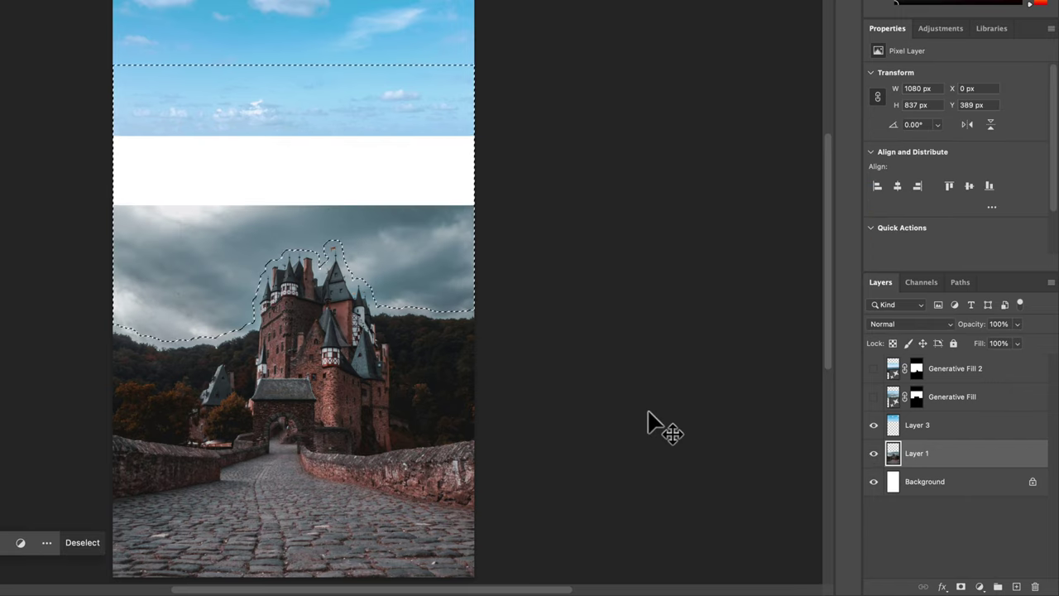
{"action": "left_click", "coordinate": [991, 376]}
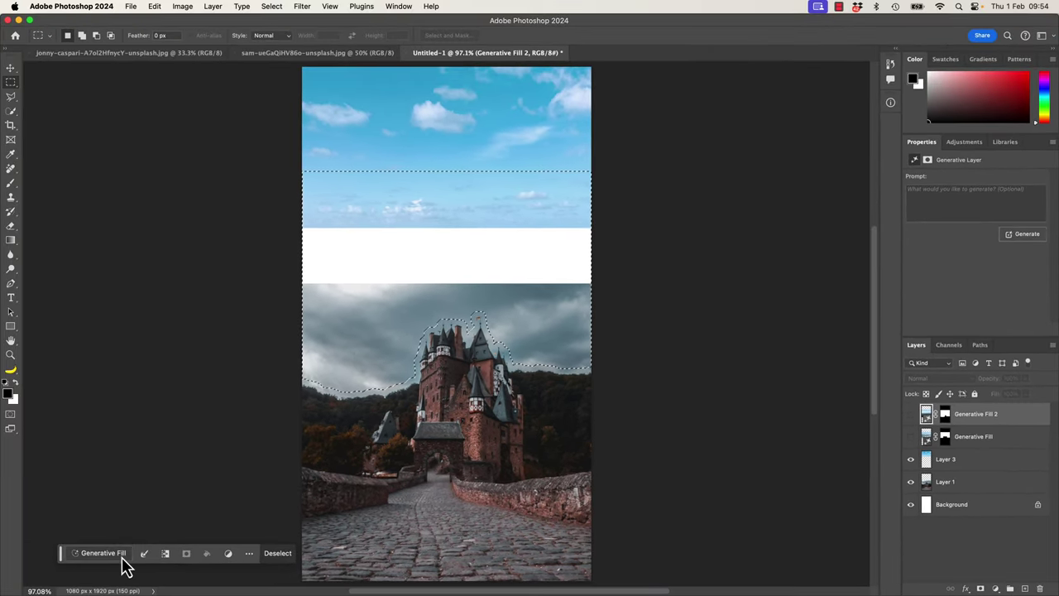
{"action": "left_click", "coordinate": [121, 560]}
{"action": "left_click", "coordinate": [303, 560]}
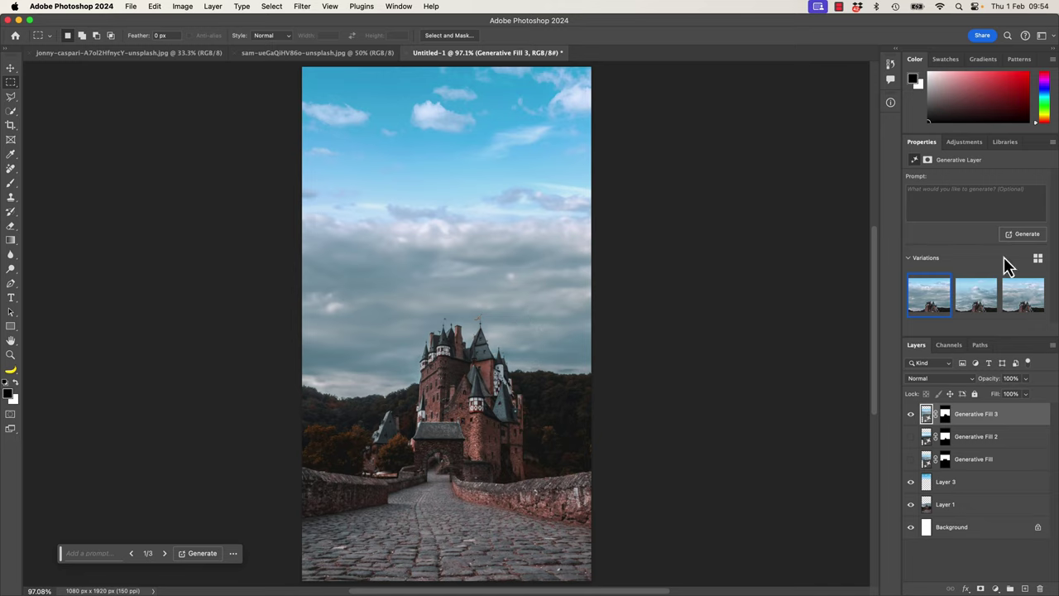
Choose the second cloud variation in the Properties panel.
{"action": "left_click", "coordinate": [970, 295]}
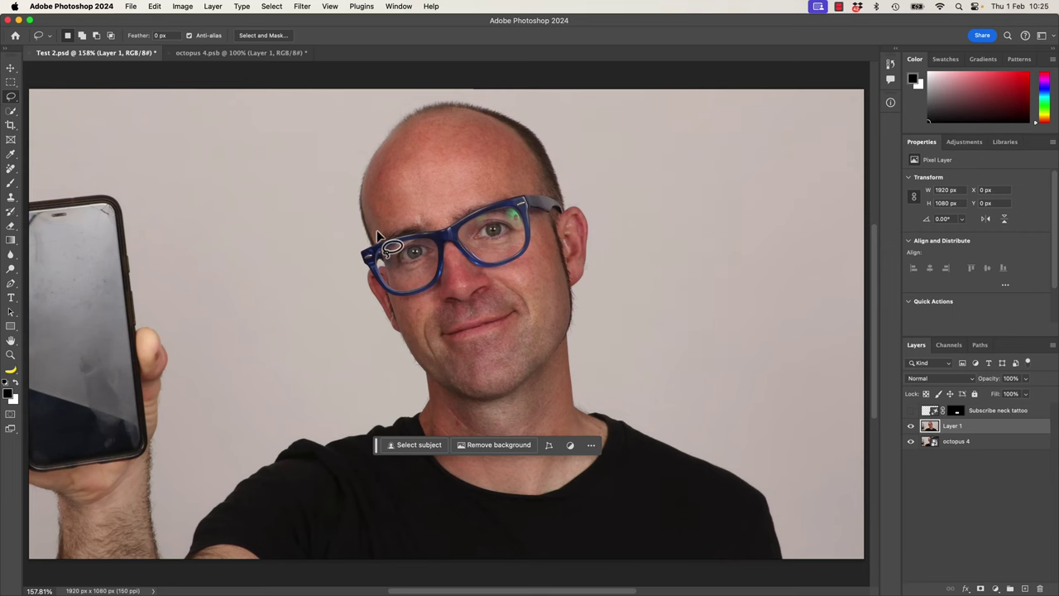
Lasso around the blue glasses and generate 'retro glasses' into the selection.
{"action": "mouse_move", "coordinate": [376, 236]}
{"action": "left_mouse_down"}
{"action": "mouse_move", "coordinate": [358, 244]}
{"action": "mouse_move", "coordinate": [362, 277]}
{"action": "left_mouse_up"}
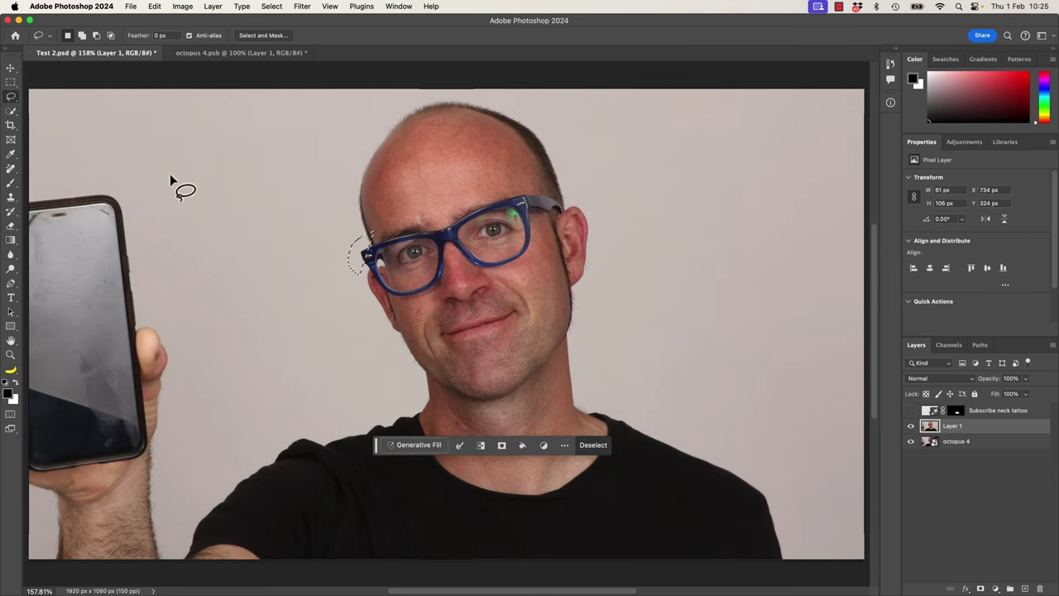
{"action": "left_click_drag", "start_coordinate": [379, 235], "coordinate": [348, 263]}
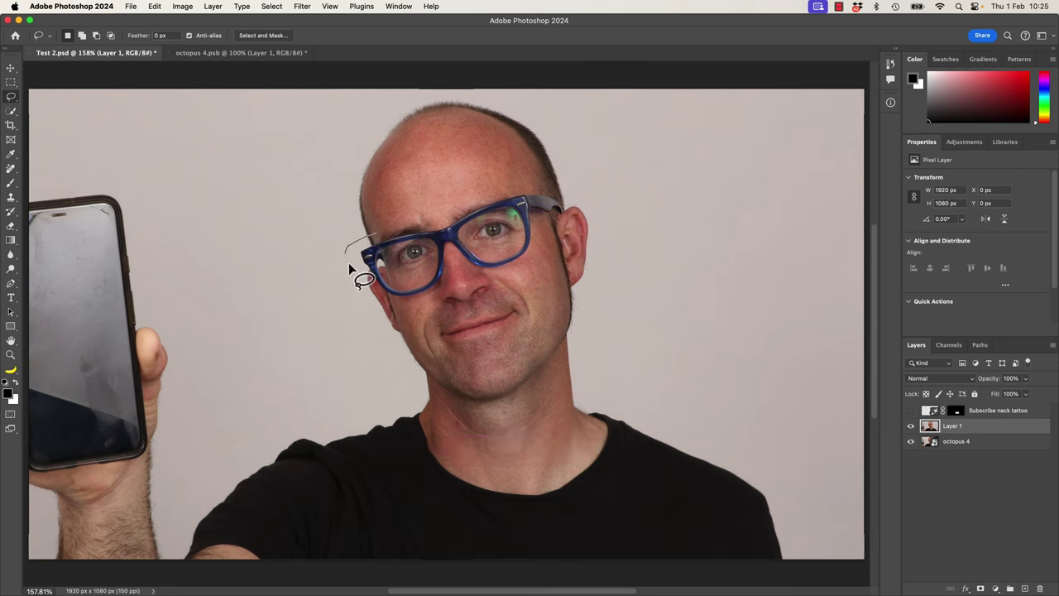
{"action": "mouse_move", "coordinate": [387, 306]}
{"action": "left_mouse_down"}
{"action": "mouse_move", "coordinate": [413, 307]}
{"action": "mouse_move", "coordinate": [461, 266]}
{"action": "mouse_move", "coordinate": [510, 274]}
{"action": "mouse_move", "coordinate": [546, 245]}
{"action": "left_mouse_up"}
{"action": "left_click_drag", "start_coordinate": [379, 236], "coordinate": [379, 236]}
{"action": "left_click", "coordinate": [420, 447]}
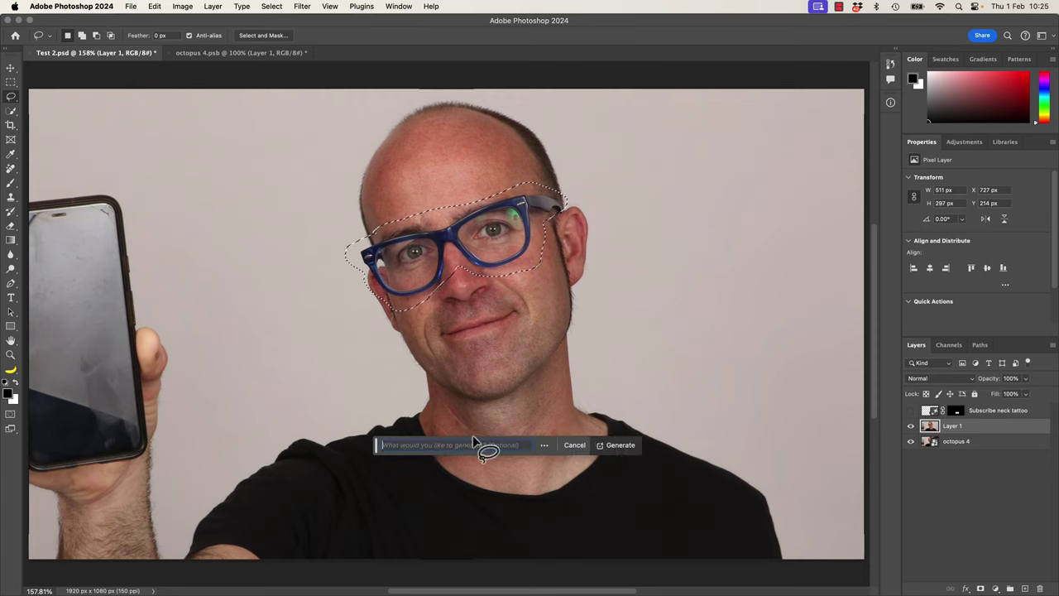
{"action": "type", "text": "retro"}
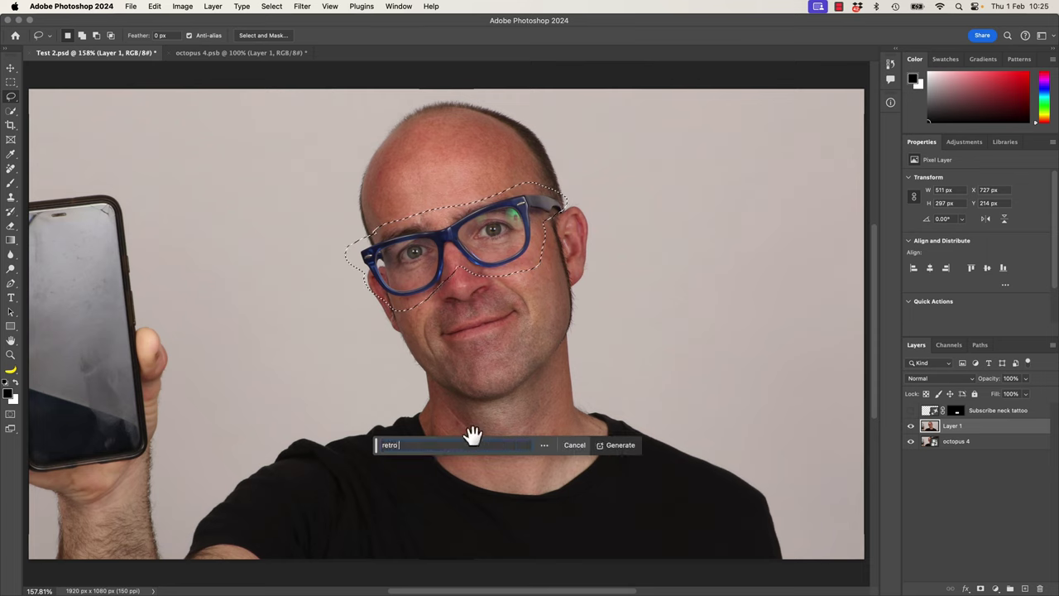
{"action": "type", "text": " glasses"}
{"action": "key", "text": "Return"}
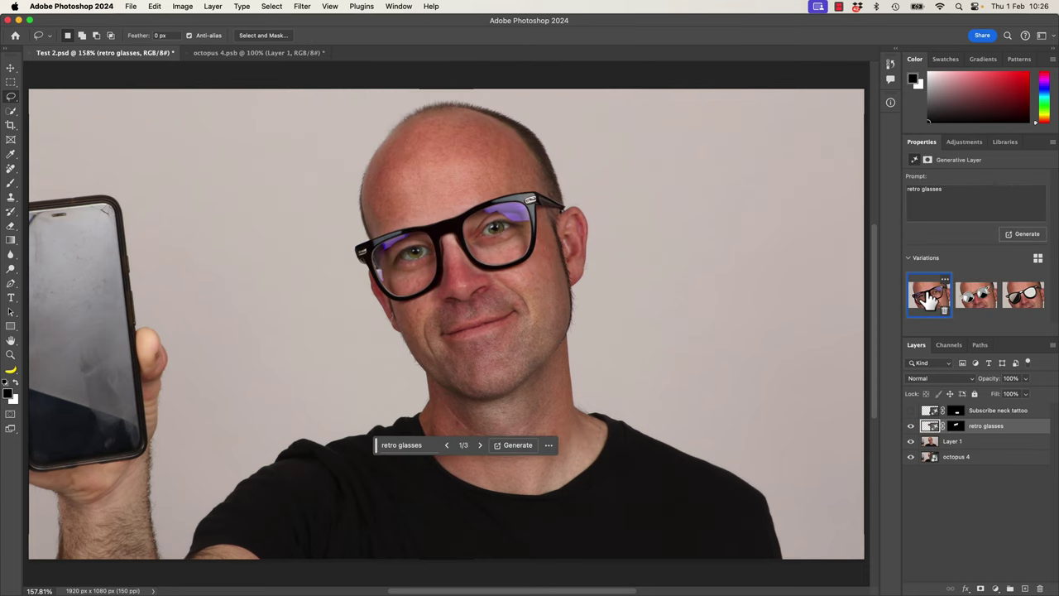
Keep the black clear-lens variation and toggle the layer's visibility to compare with the original.
{"action": "left_click", "coordinate": [977, 296]}
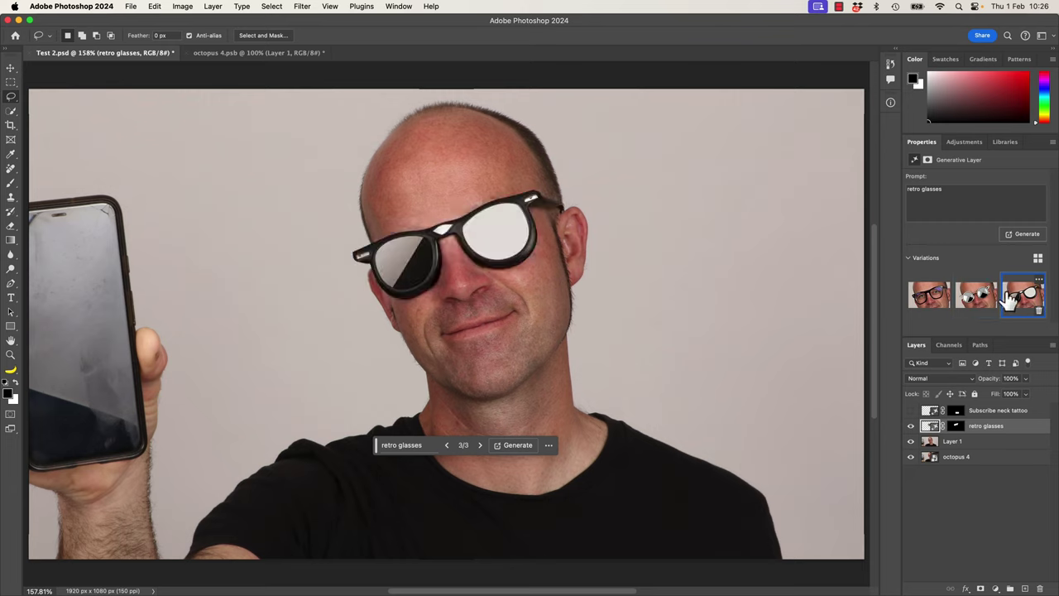
{"action": "left_click", "coordinate": [919, 305]}
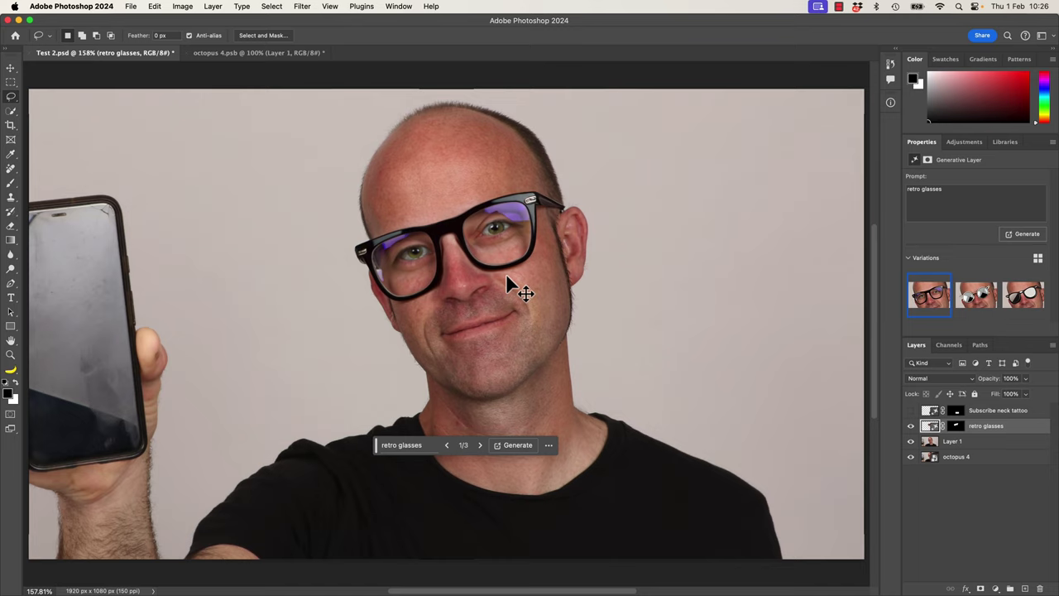
{"action": "left_click", "coordinate": [911, 426]}
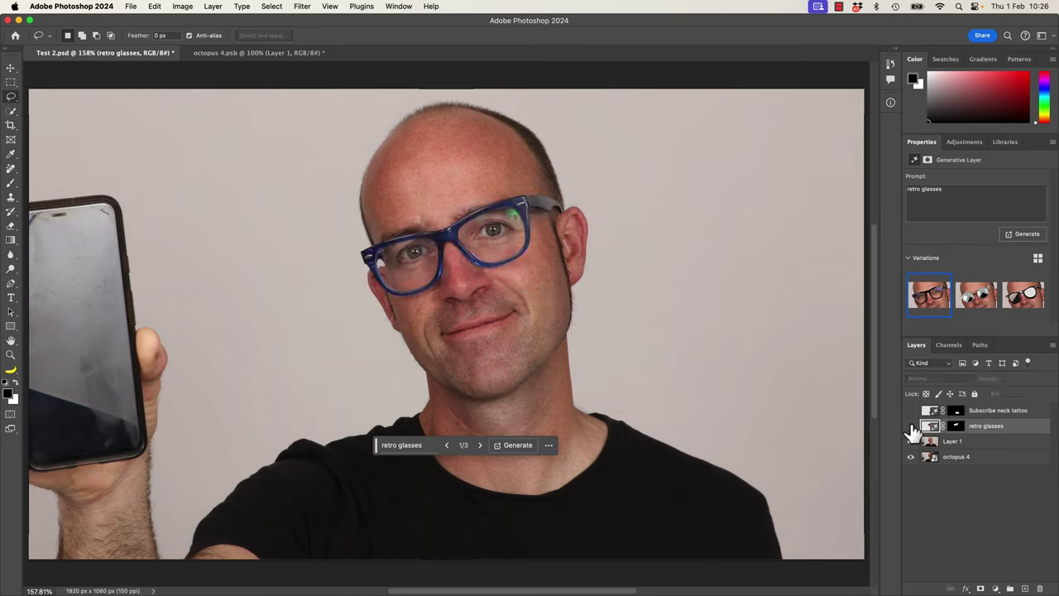
{"action": "left_click", "coordinate": [911, 427]}
Lasso around the glasses frames, then subtract the right and left lenses.
{"action": "key", "text": "super+comma"}
{"action": "left_click_drag", "start_coordinate": [456, 207], "coordinate": [376, 218]}
{"action": "left_click_drag", "start_coordinate": [413, 313], "coordinate": [450, 273]}
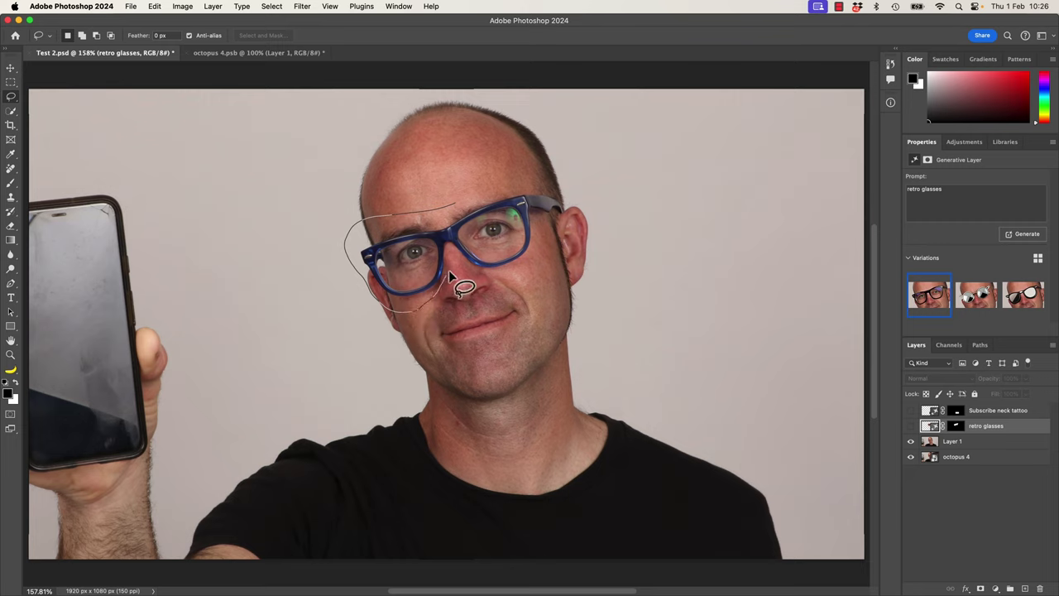
{"action": "left_click_drag", "start_coordinate": [543, 239], "coordinate": [571, 214]}
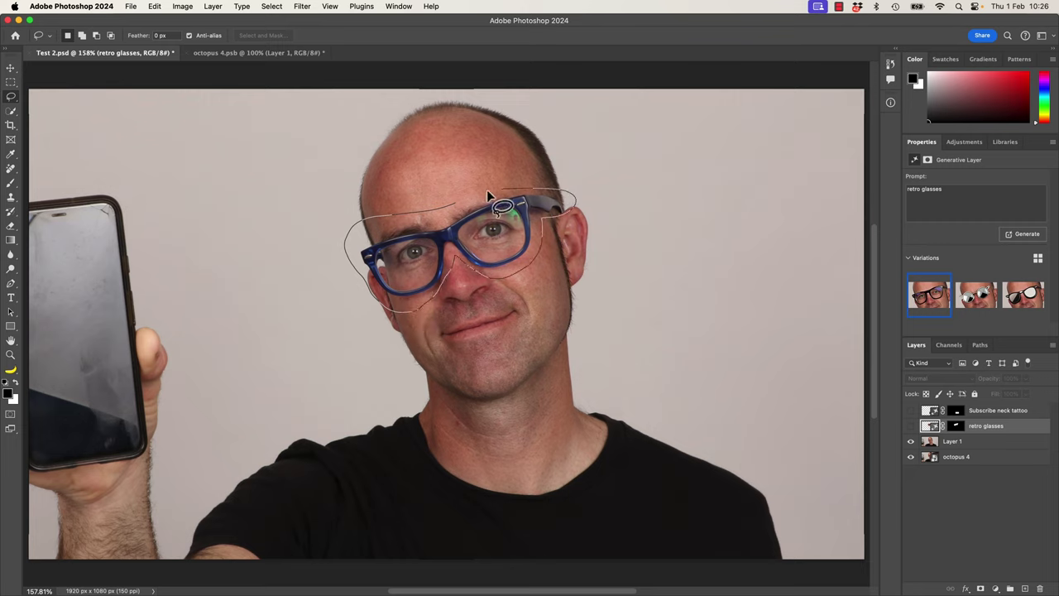
{"action": "left_click_drag", "start_coordinate": [449, 207], "coordinate": [452, 208]}
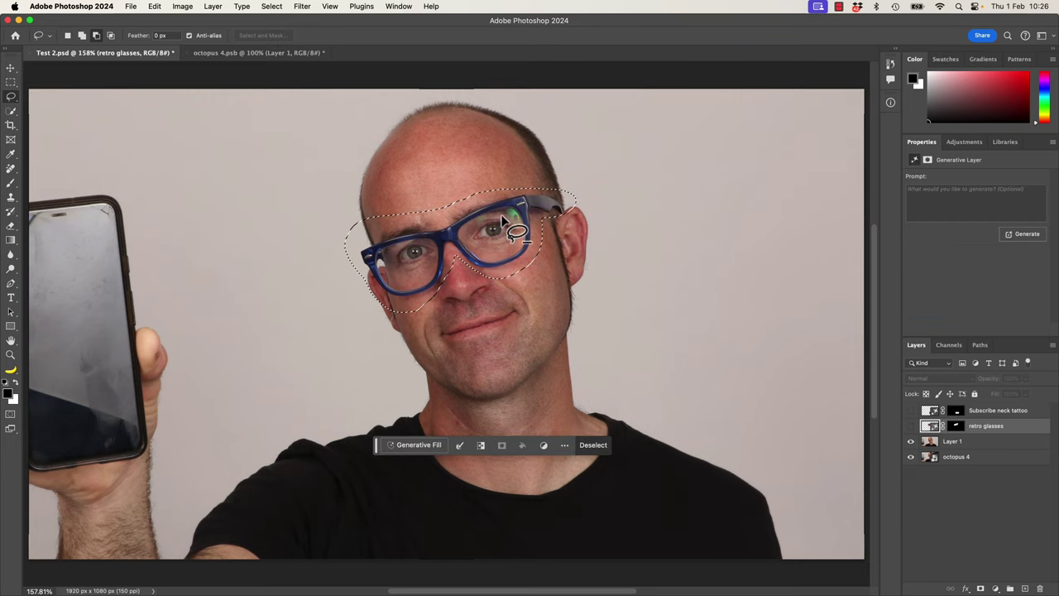
{"action": "mouse_move", "coordinate": [485, 226]}
{"action": "left_mouse_down"}
{"action": "mouse_move", "coordinate": [489, 254]}
{"action": "mouse_move", "coordinate": [511, 248]}
{"action": "mouse_move", "coordinate": [522, 231]}
{"action": "mouse_move", "coordinate": [497, 217]}
{"action": "left_mouse_up"}
{"action": "mouse_move", "coordinate": [409, 256]}
{"action": "left_mouse_down"}
{"action": "mouse_move", "coordinate": [396, 250]}
{"action": "mouse_move", "coordinate": [402, 278]}
{"action": "mouse_move", "coordinate": [432, 263]}
{"action": "left_mouse_up"}
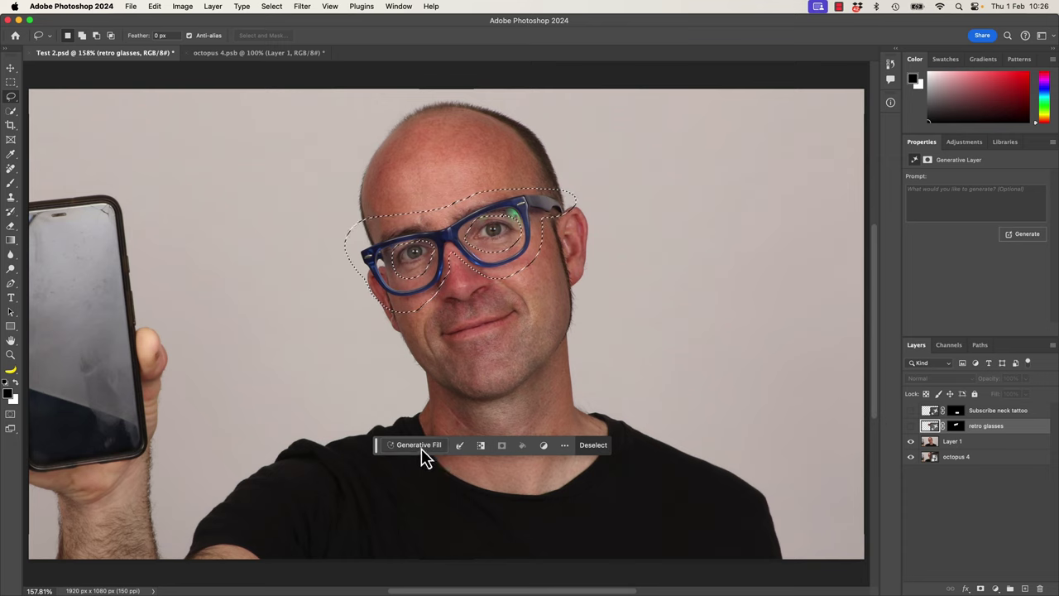
Generate 'retro glasses' into the selection and compare the light-rimmed and black-framed variations.
{"action": "left_click", "coordinate": [426, 455]}
{"action": "type", "text": "retro"}
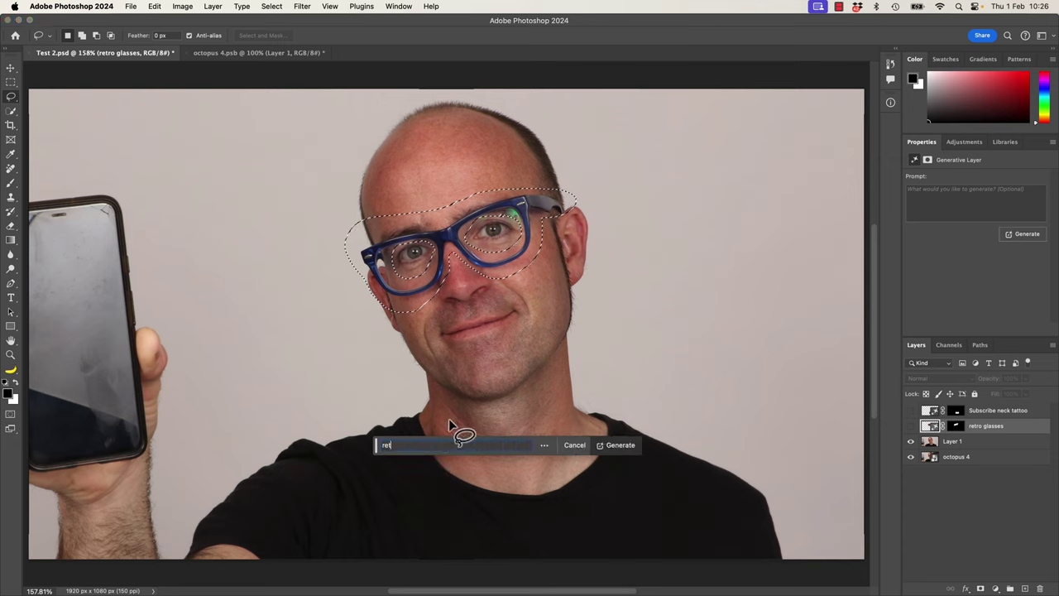
{"action": "type", "text": " glasses"}
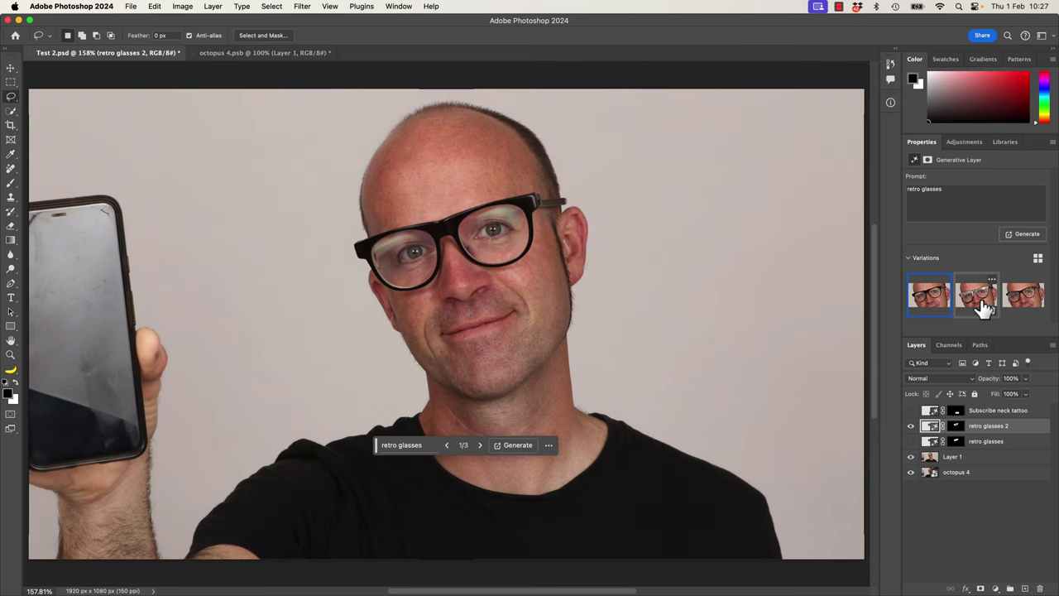
{"action": "left_click", "coordinate": [985, 308]}
{"action": "left_click", "coordinate": [1024, 301]}
{"action": "left_click", "coordinate": [983, 303]}
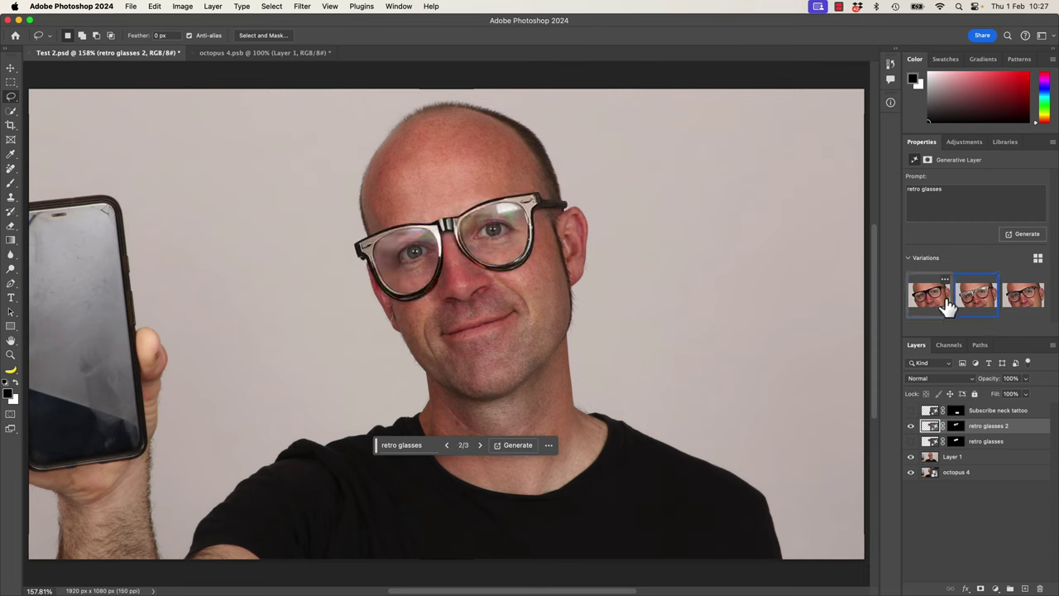
{"action": "left_click", "coordinate": [936, 303]}
Regenerate with the prompt 'glasses made of snakes', then undo back to a light-rimmed result.
{"action": "left_click_drag", "start_coordinate": [908, 189], "coordinate": [933, 189]}
{"action": "type", "text": "snake"}
{"action": "key", "text": "Return"}
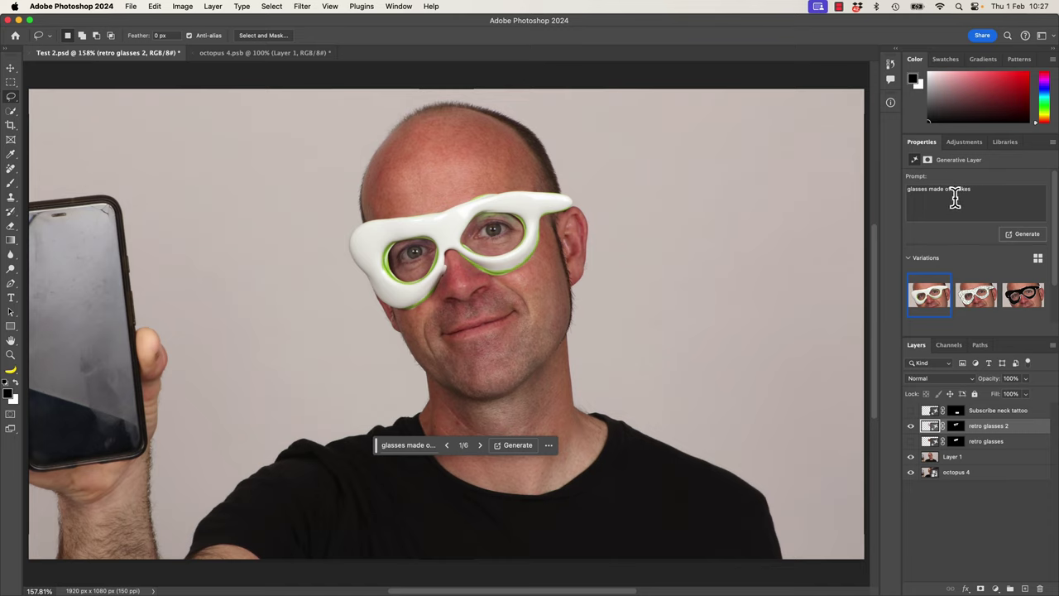
{"action": "key", "text": "super+z"}
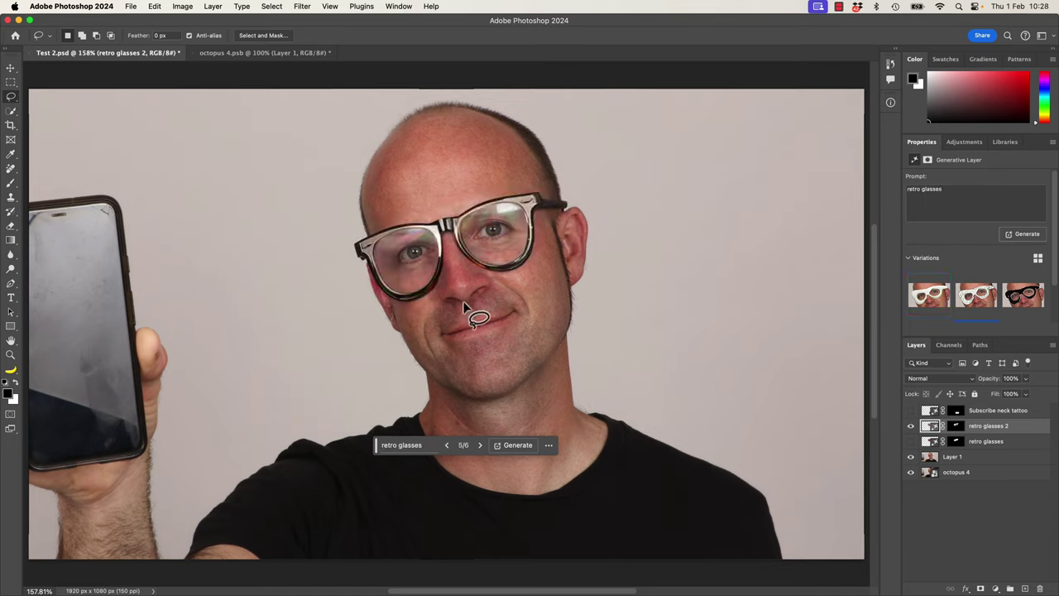
Lasso the chin, jaw and neck and generate a 'beard' into the selection.
{"action": "left_click_drag", "start_coordinate": [469, 307], "coordinate": [447, 317]}
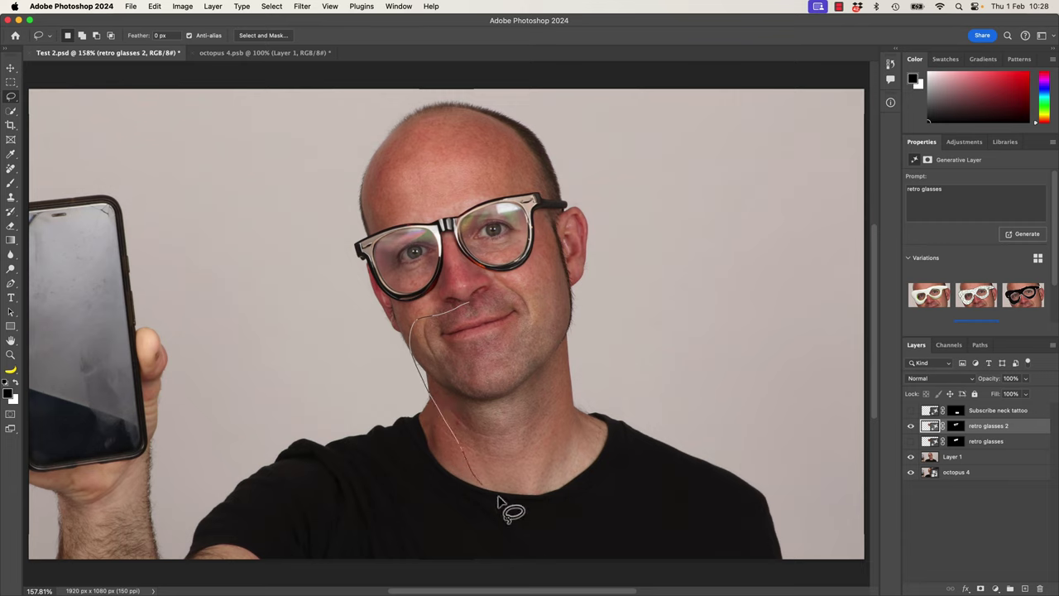
{"action": "mouse_move", "coordinate": [498, 499]}
{"action": "left_mouse_down"}
{"action": "mouse_move", "coordinate": [563, 497]}
{"action": "mouse_move", "coordinate": [584, 383]}
{"action": "left_mouse_up"}
{"action": "mouse_move", "coordinate": [563, 319]}
{"action": "left_mouse_down"}
{"action": "mouse_move", "coordinate": [520, 291]}
{"action": "mouse_move", "coordinate": [470, 308]}
{"action": "left_mouse_up"}
{"action": "left_click", "coordinate": [447, 442]}
{"action": "type", "text": "beard"}
{"action": "key", "text": "Return"}
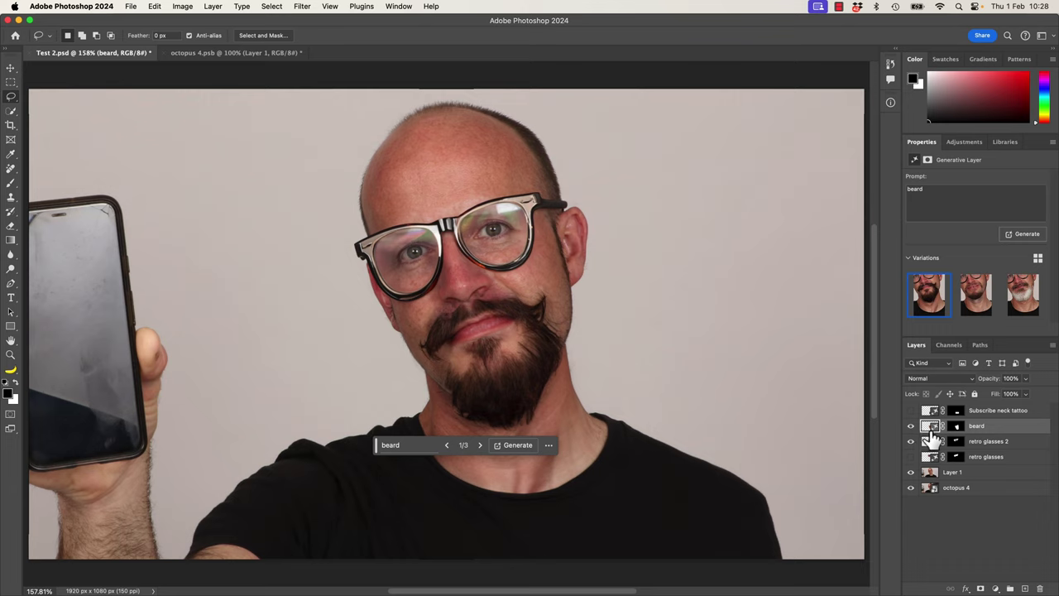
Compare the beard variations and keep the grey-white one.
{"action": "left_click", "coordinate": [978, 298]}
{"action": "left_click", "coordinate": [1016, 302]}
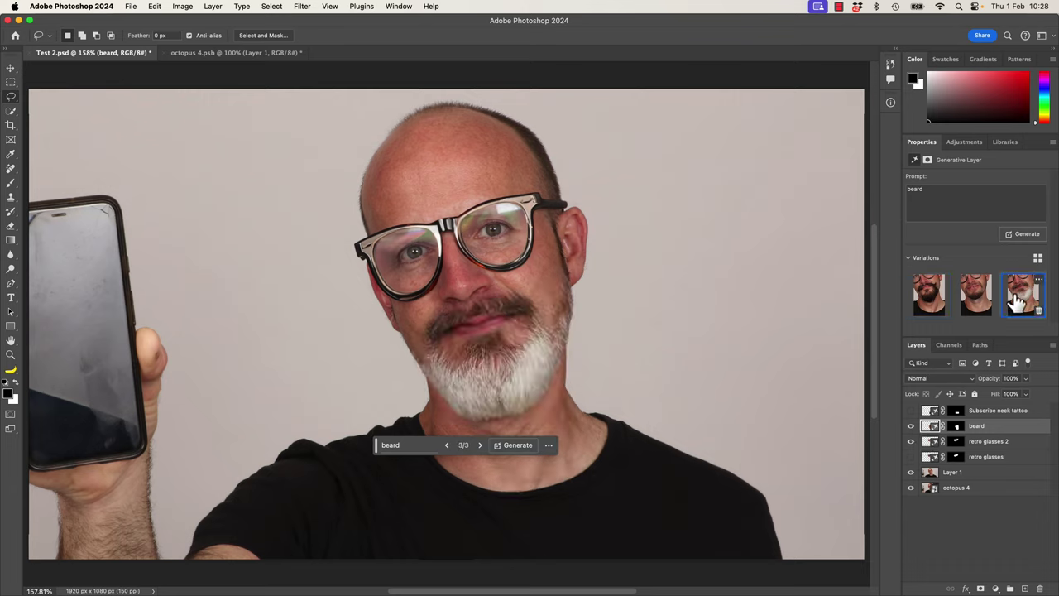
{"action": "left_click", "coordinate": [979, 301]}
{"action": "left_click", "coordinate": [1034, 304]}
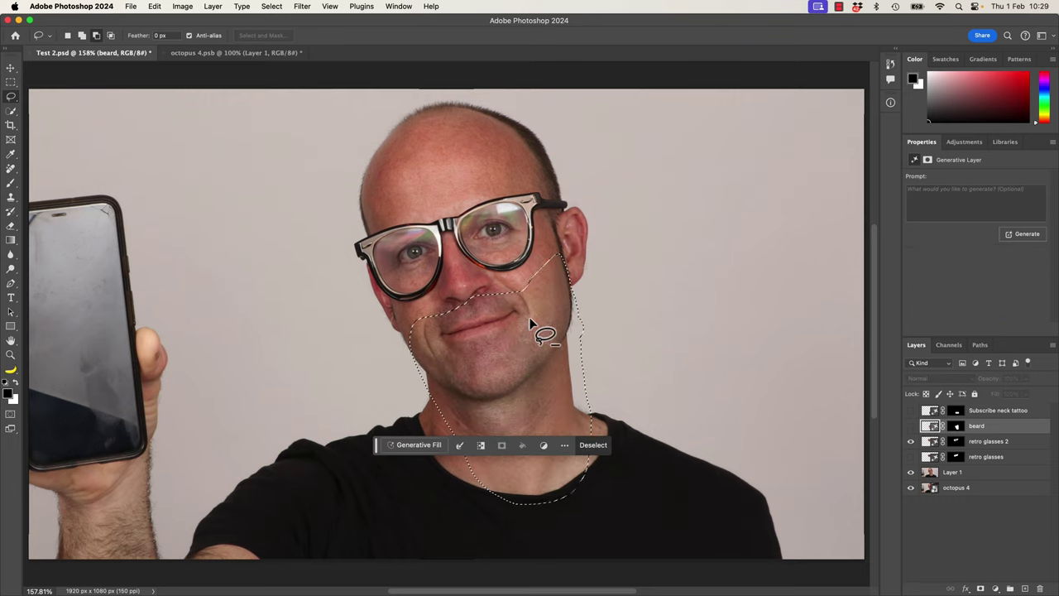
Exclude the mouth from the selection, regenerate 'beard', and keep the long pointed grey variation.
{"action": "mouse_move", "coordinate": [472, 319]}
{"action": "left_mouse_down"}
{"action": "mouse_move", "coordinate": [440, 325]}
{"action": "mouse_move", "coordinate": [437, 338]}
{"action": "mouse_move", "coordinate": [454, 350]}
{"action": "mouse_move", "coordinate": [531, 319]}
{"action": "left_mouse_up"}
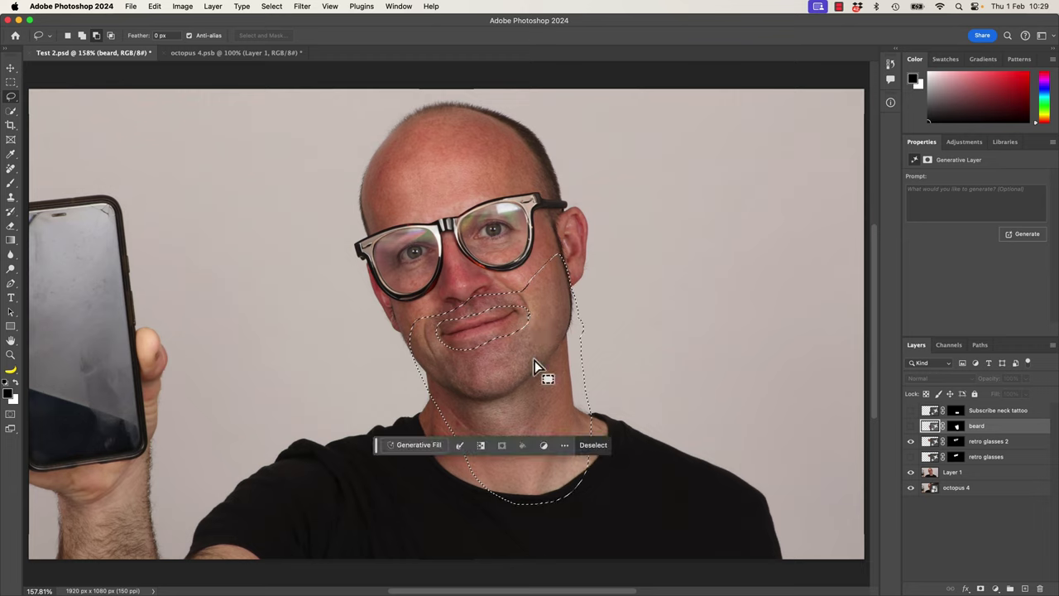
{"action": "left_click", "coordinate": [424, 446]}
{"action": "type", "text": "beard"}
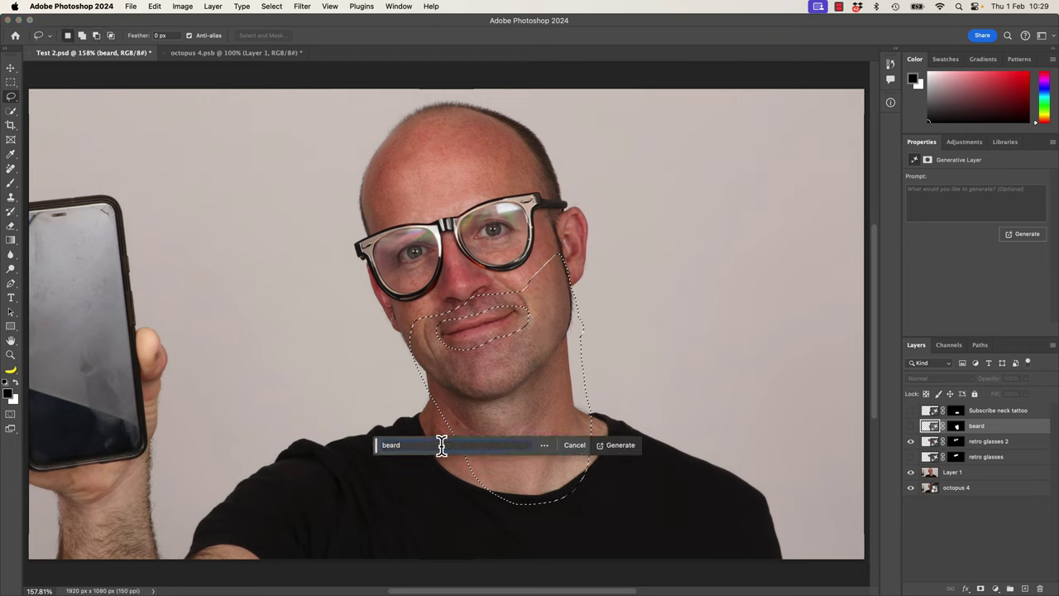
{"action": "key", "text": "Return"}
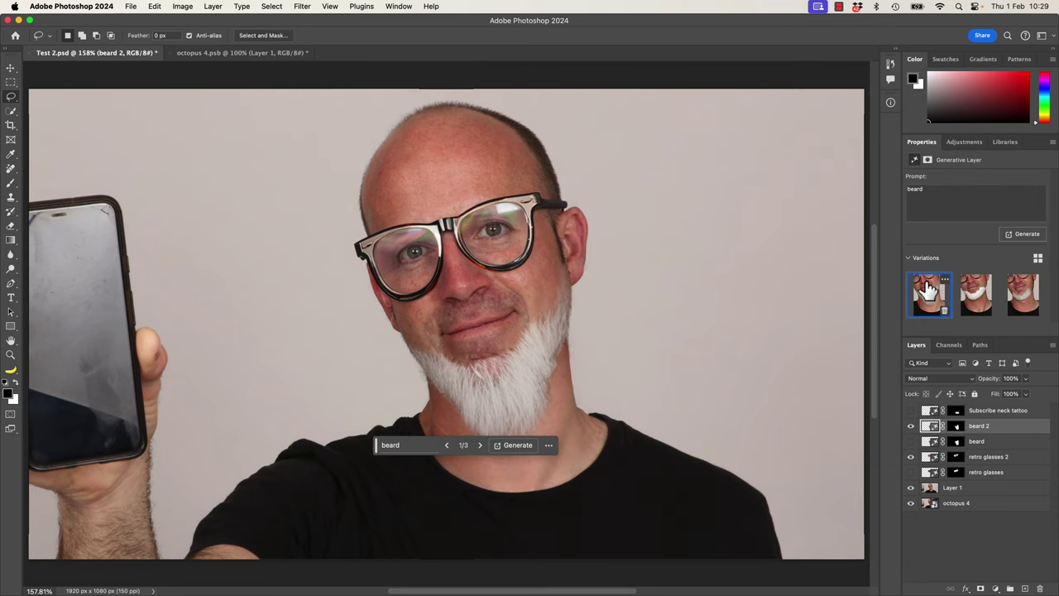
{"action": "left_click", "coordinate": [970, 297]}
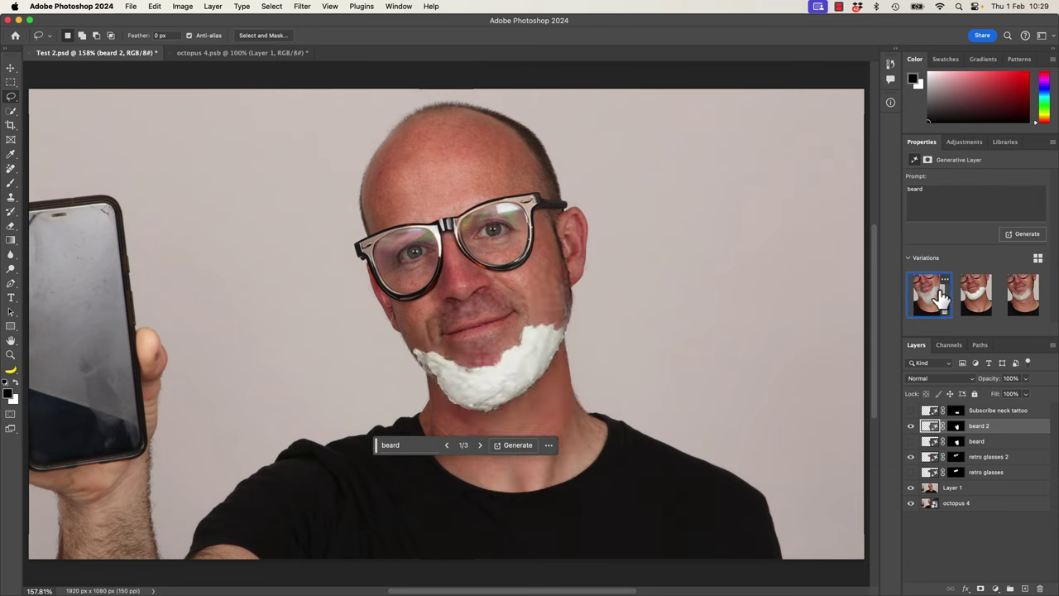
{"action": "left_click", "coordinate": [973, 301]}
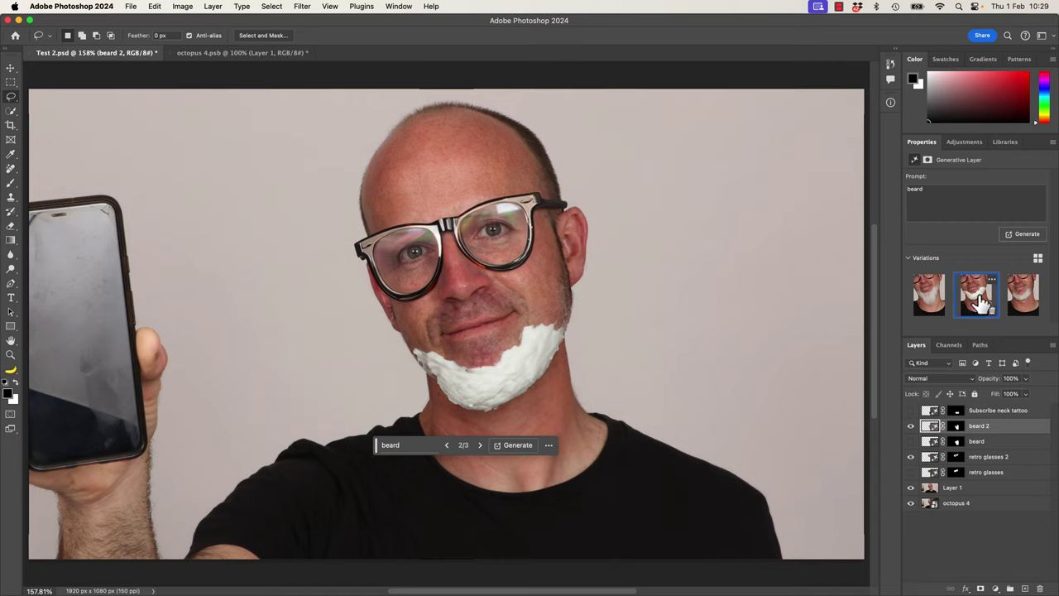
{"action": "left_click", "coordinate": [1024, 299]}
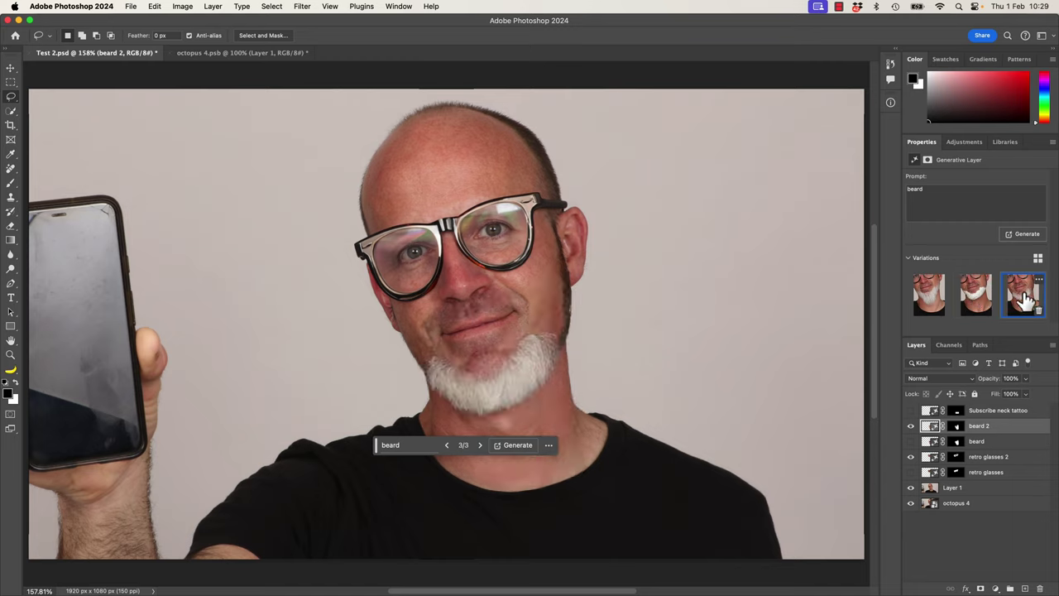
{"action": "left_click", "coordinate": [946, 303]}
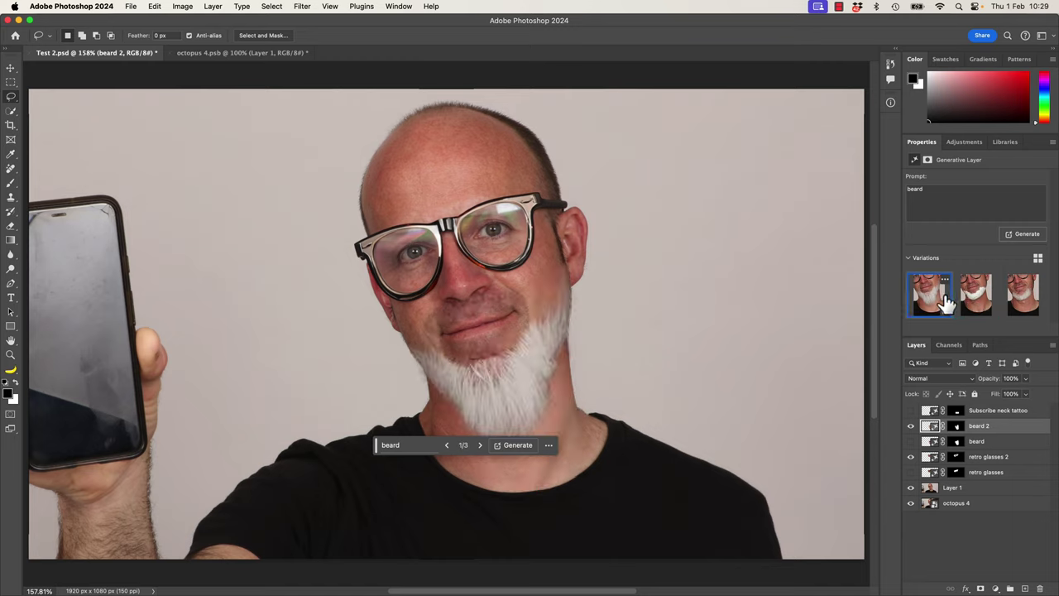